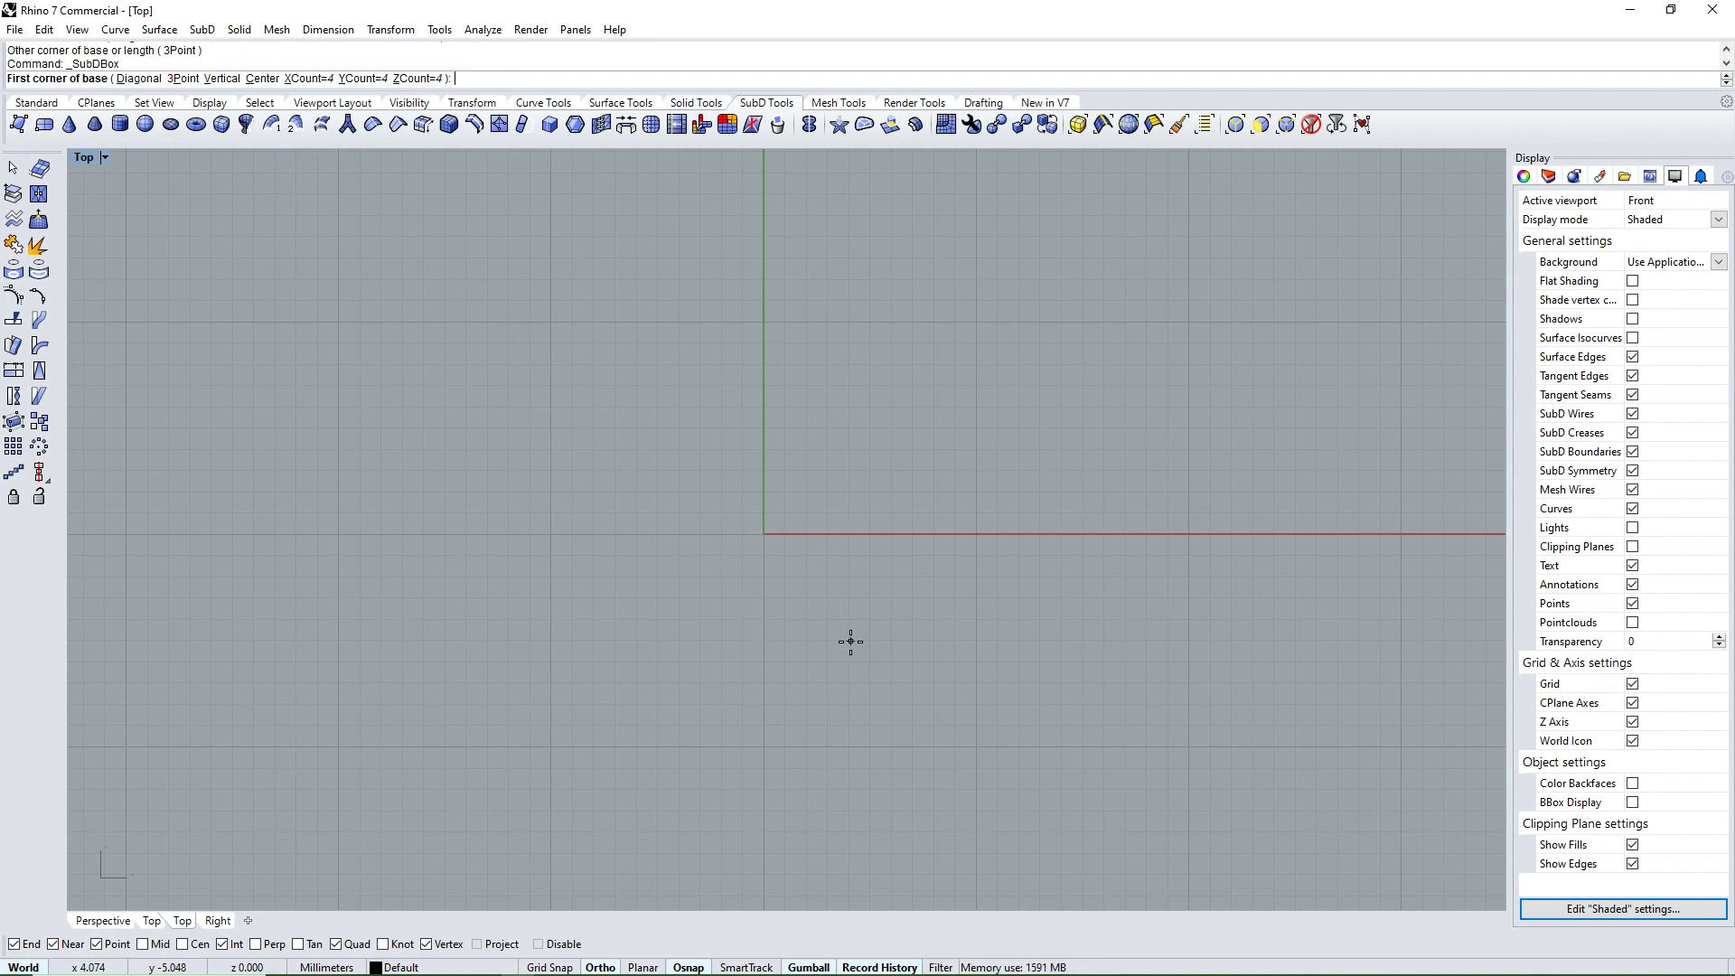
# Create a 10 mm square SubD box centred on the origin, 2 mm high
pyautogui.write('0')
pyautogui.press('Return')
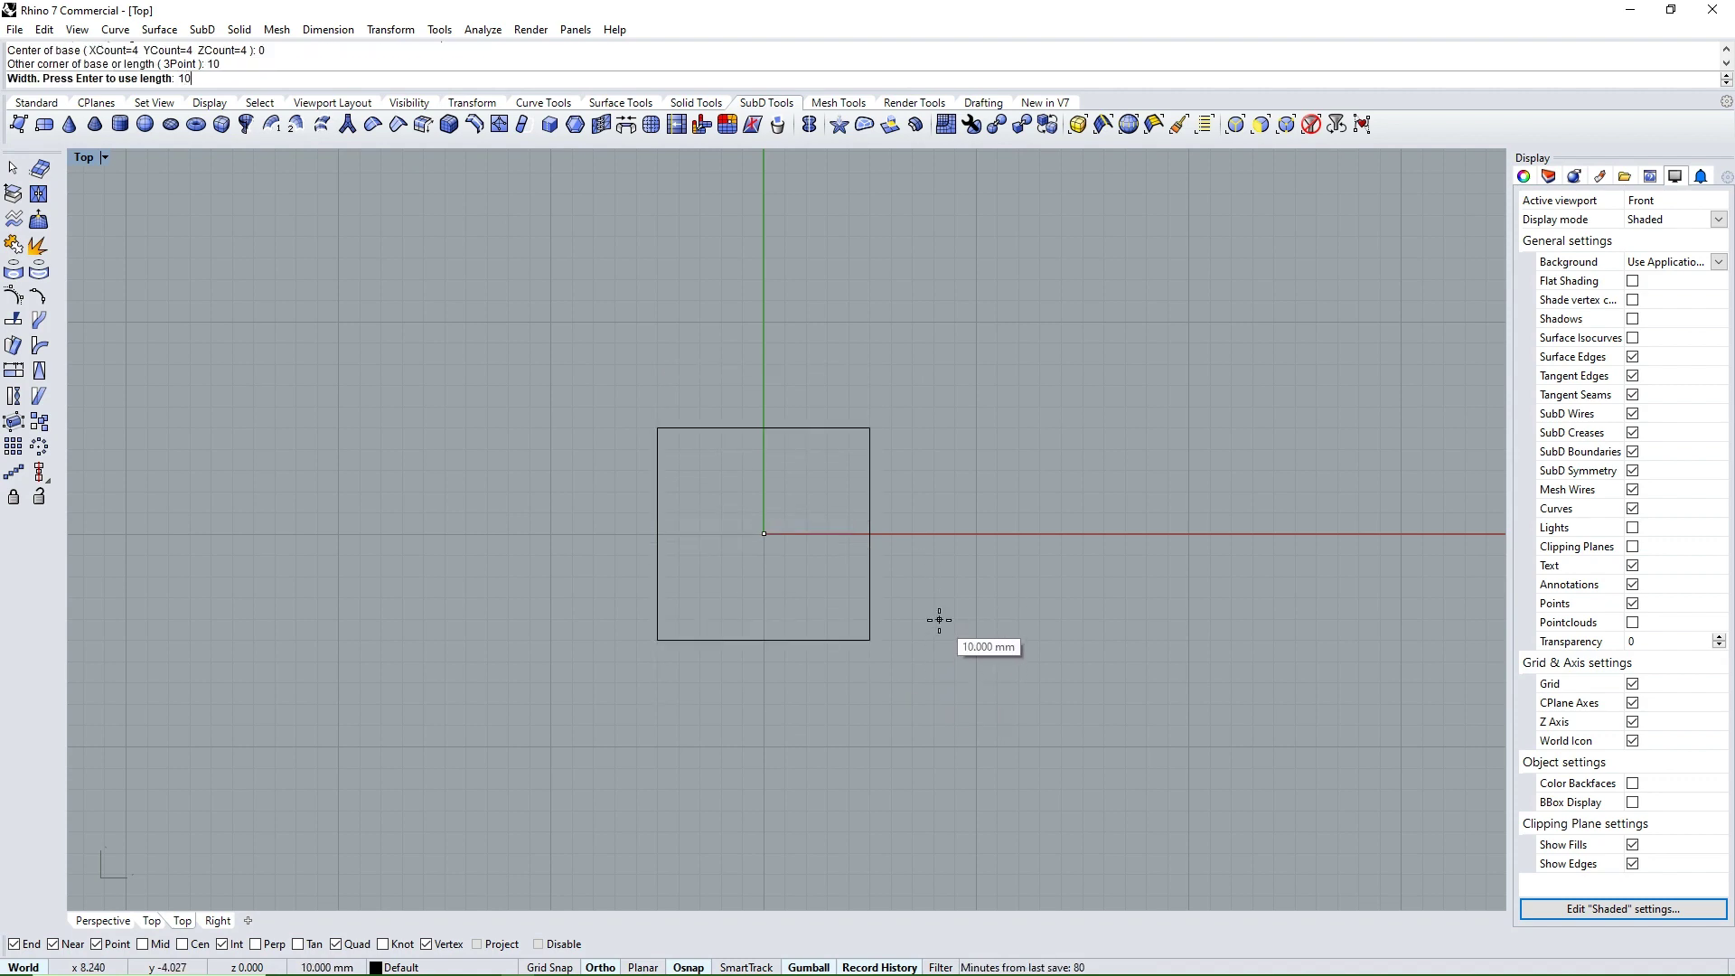
pyautogui.write('1')
pyautogui.write('2')
pyautogui.press('Return')
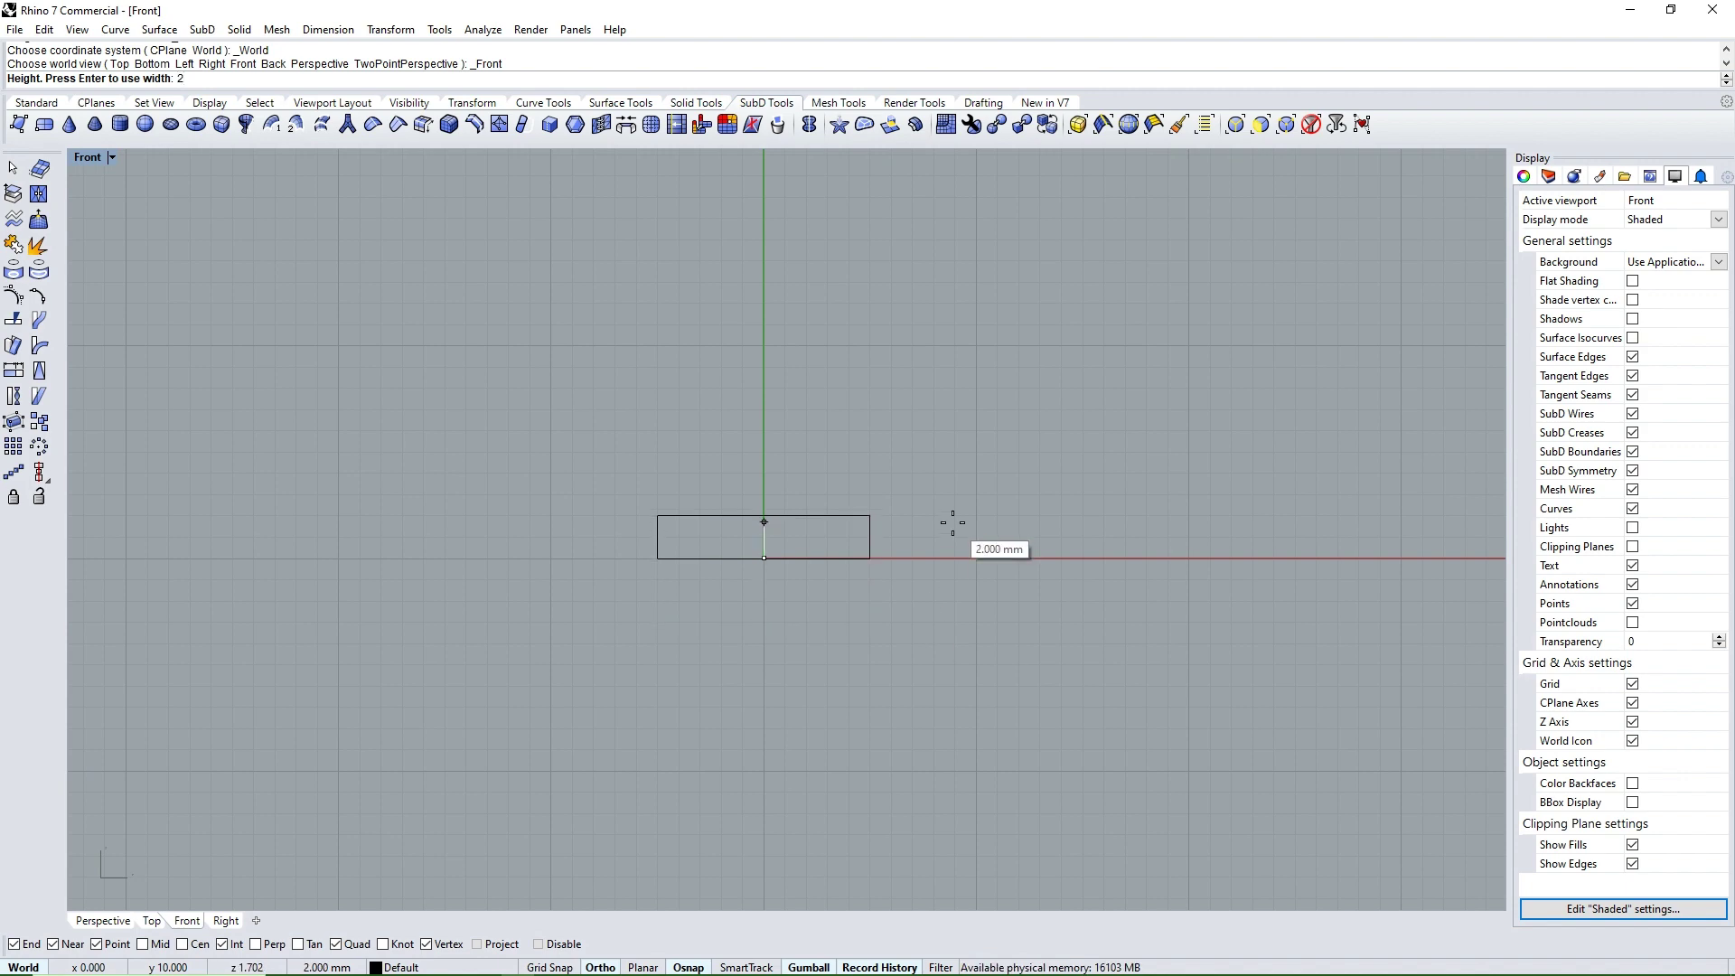
pyautogui.press('Return')
# Lower the SubD box 1 mm so it straddles the ground plane
pyautogui.click(836, 542)
pyautogui.moveTo(763, 495); pyautogui.dragTo(765, 520)
pyautogui.scroll(-3, 911, 541)
pyautogui.click(816, 600)
pyautogui.scroll(3, 813, 600)
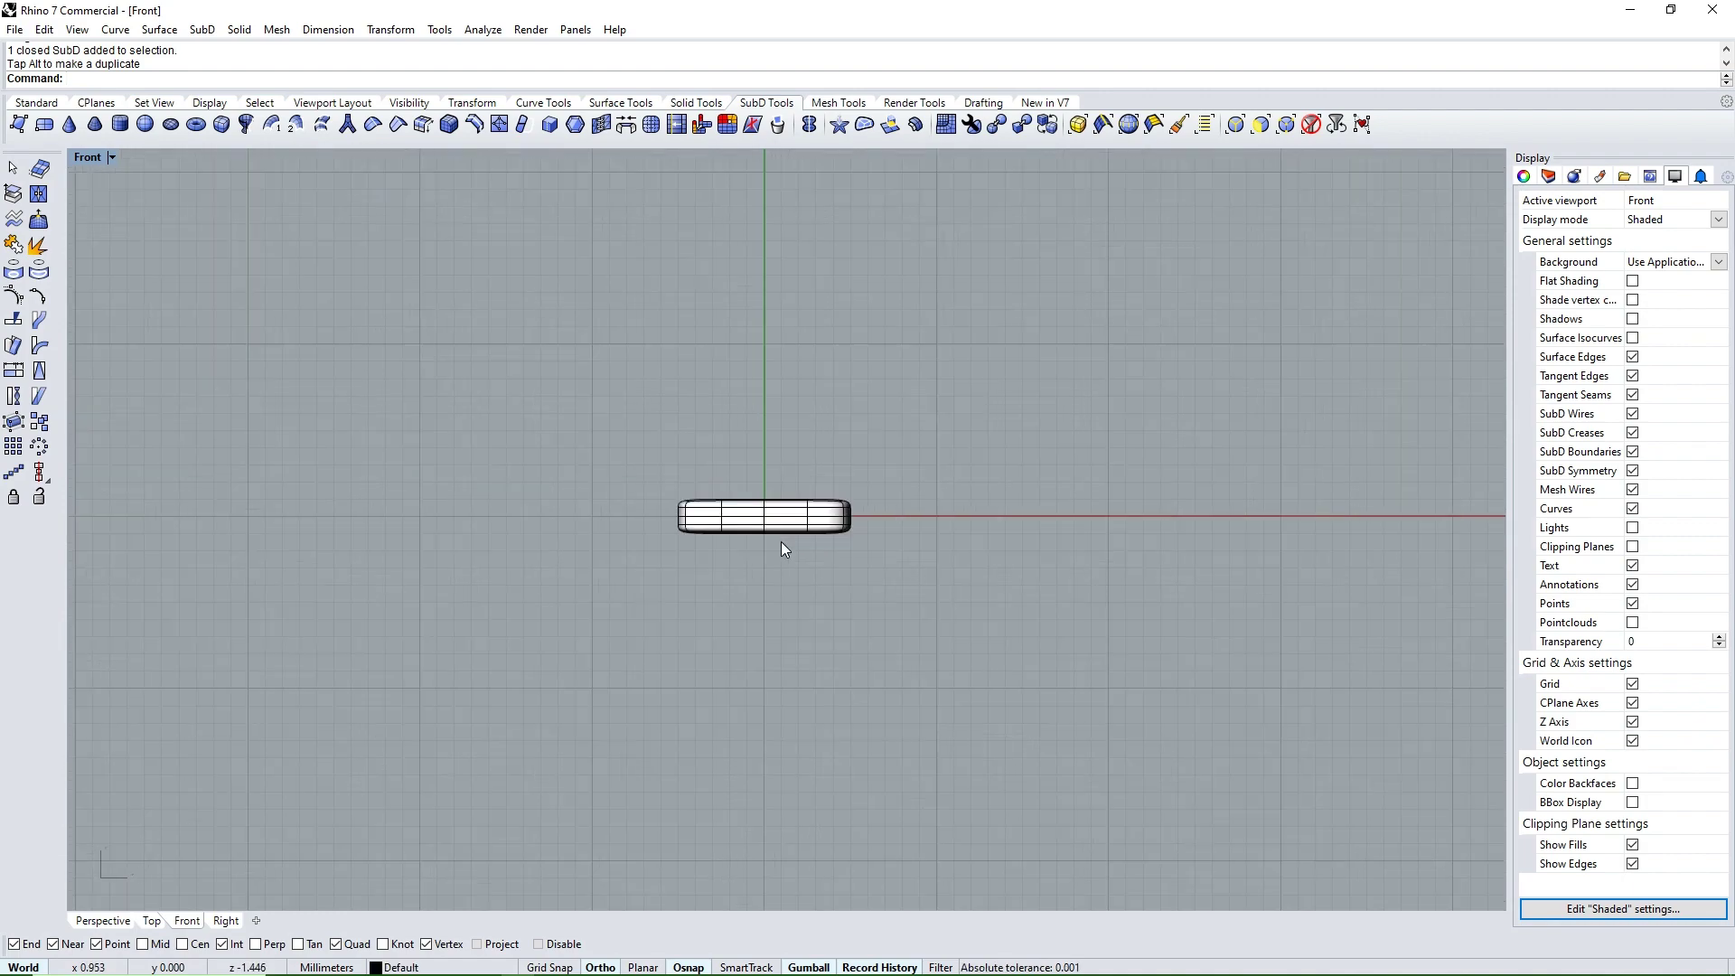
# Move the plate down to -20 mm
pyautogui.click(775, 524)
pyautogui.moveTo(764, 456); pyautogui.dragTo(772, 576)
pyautogui.write('20')
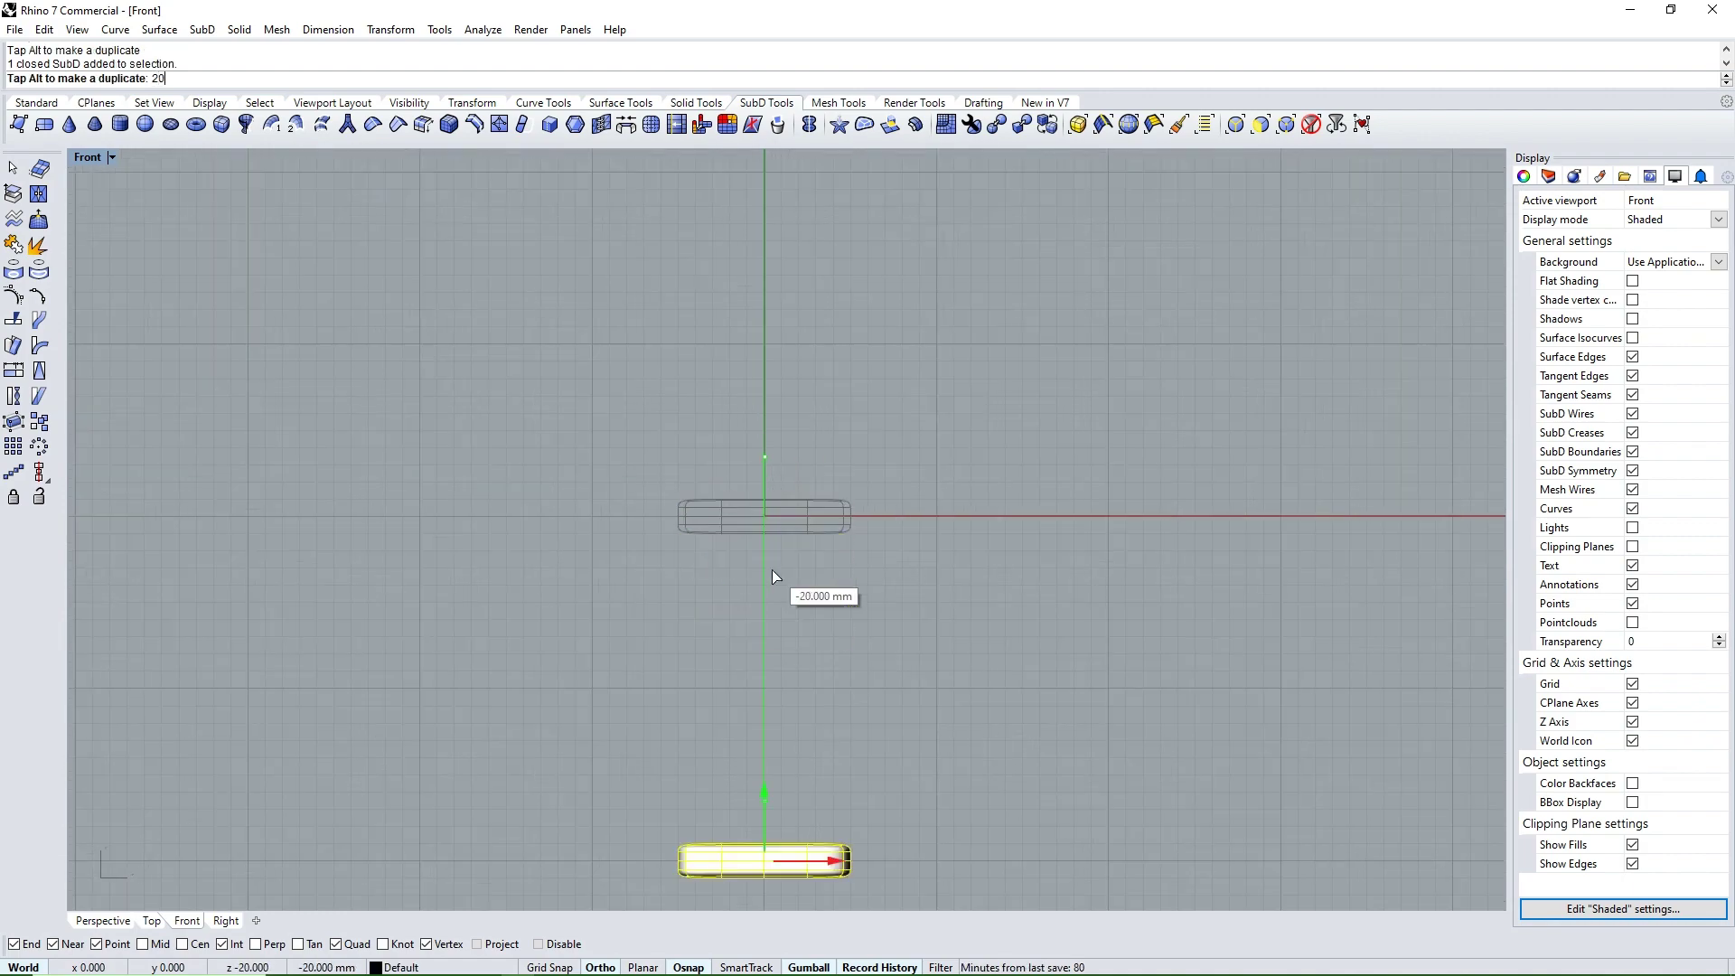
pyautogui.press('Return')
# Mirror a copy of the plate upward about a horizontal plane through 0
pyautogui.scroll(-2, 770, 596)
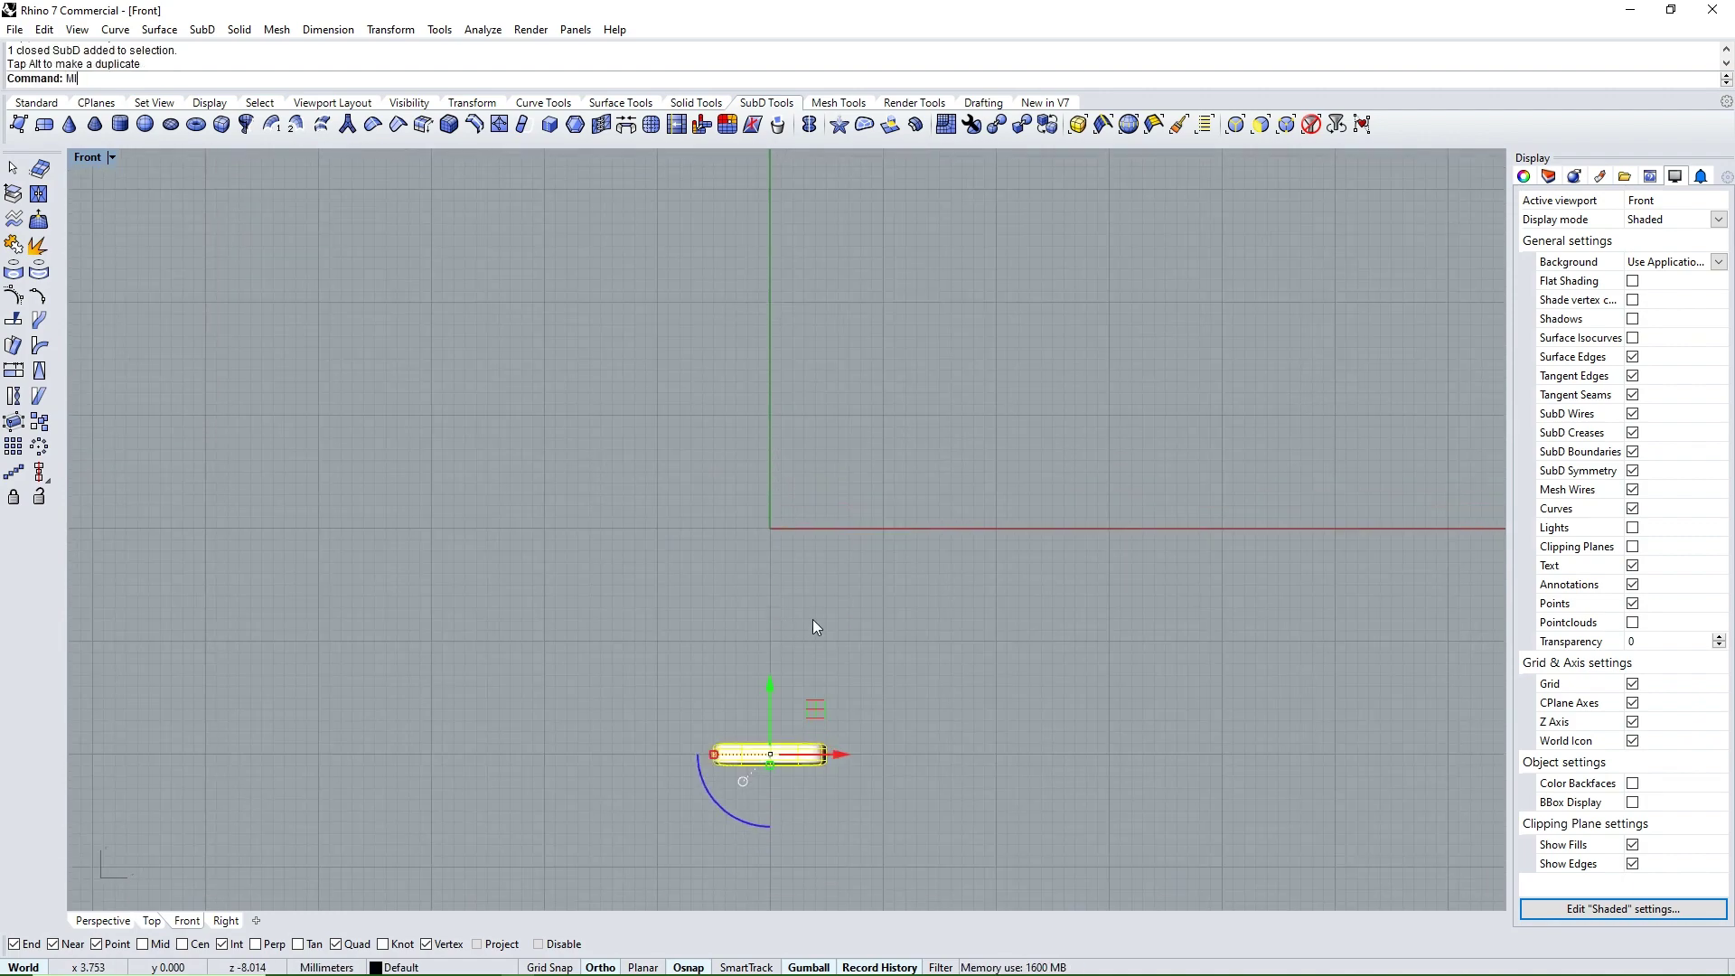
pyautogui.write('0')
pyautogui.press('Return')
pyautogui.click(985, 584)
pyautogui.press('Escape')
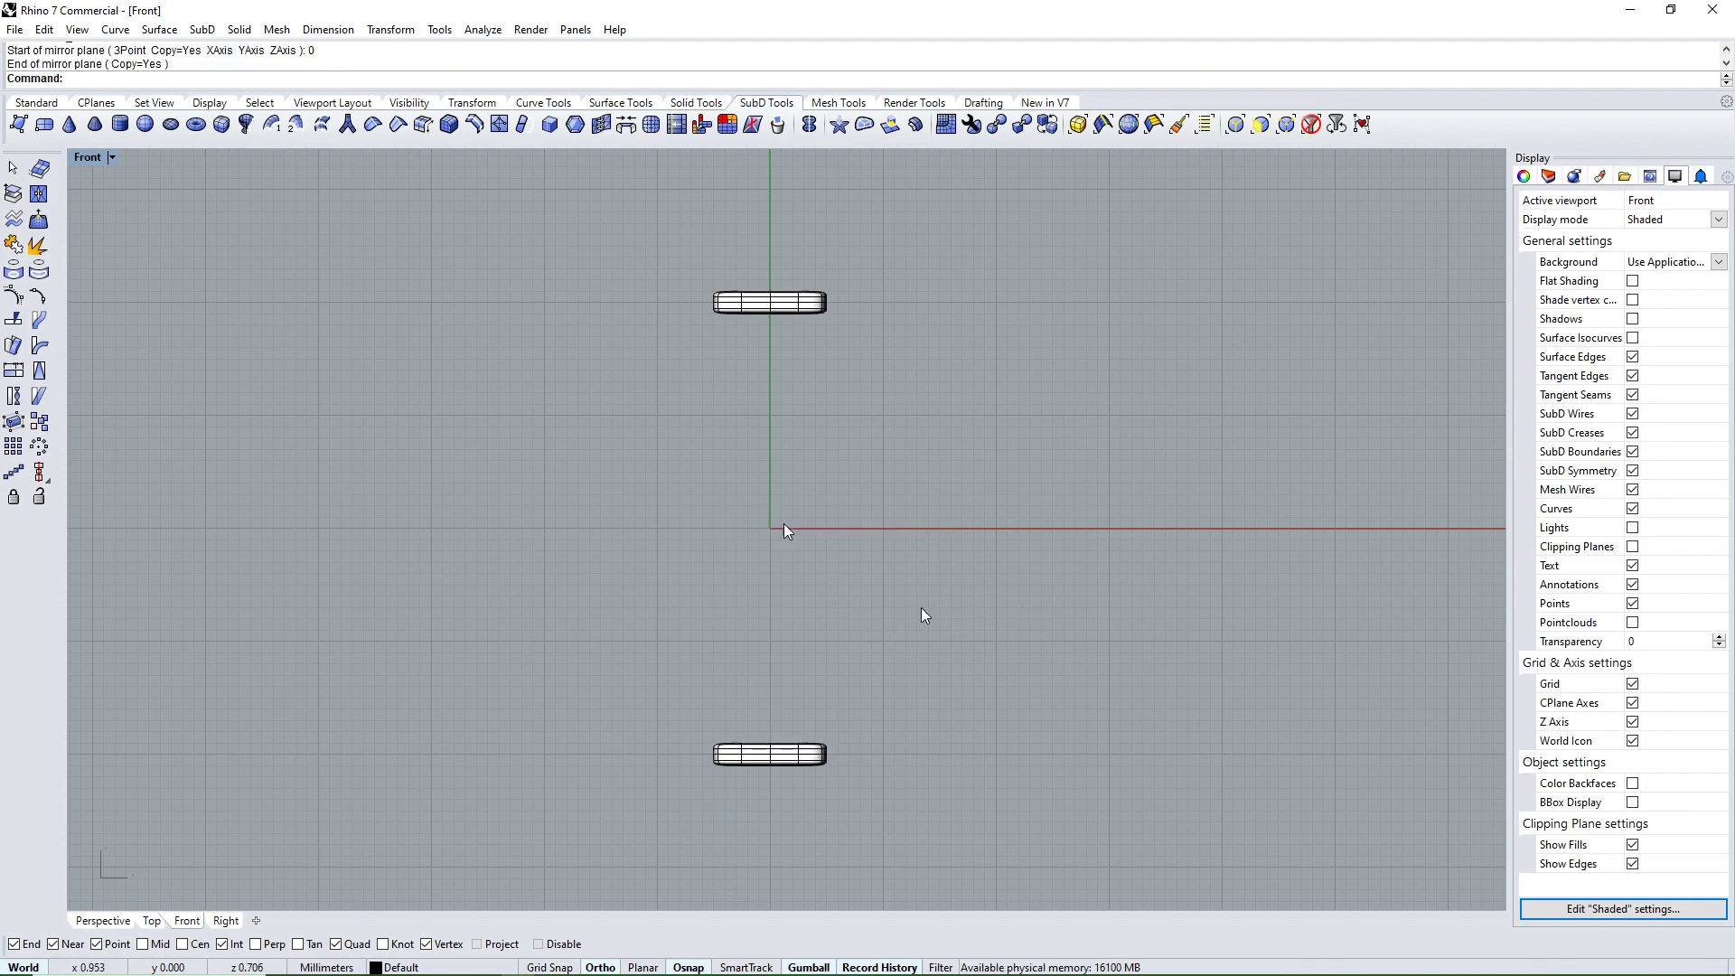
pyautogui.scroll(-4, 760, 570)
pyautogui.moveTo(757, 578)
pyautogui.keyDown('ctrl'); pyautogui.keyDown('shift'); pyautogui.mouseDown(button='right')
pyautogui.moveTo(620, 611)
pyautogui.moveTo(875, 603)
pyautogui.moveTo(666, 643)
pyautogui.moveTo(815, 629)
pyautogui.moveTo(771, 515)
pyautogui.moveTo(934, 693)
pyautogui.moveTo(894, 574)
pyautogui.moveTo(793, 649)
pyautogui.mouseUp(button='right'); pyautogui.keyUp('shift'); pyautogui.keyUp('ctrl')
pyautogui.moveTo(778, 578); pyautogui.dragTo(778, 584)
pyautogui.moveTo(789, 583)
pyautogui.keyDown('ctrl'); pyautogui.keyDown('shift'); pyautogui.mouseDown(button='right')
pyautogui.moveTo(905, 583)
pyautogui.moveTo(735, 652)
pyautogui.moveTo(949, 639)
pyautogui.moveTo(847, 647)
pyautogui.moveTo(740, 694)
pyautogui.moveTo(725, 441)
pyautogui.mouseUp(button='right'); pyautogui.keyUp('shift'); pyautogui.keyUp('ctrl')
# Bridge a lower-plate corner face to its matching upper-plate face as the first tube leg
pyautogui.click(626, 124)
pyautogui.scroll(3, 710, 669)
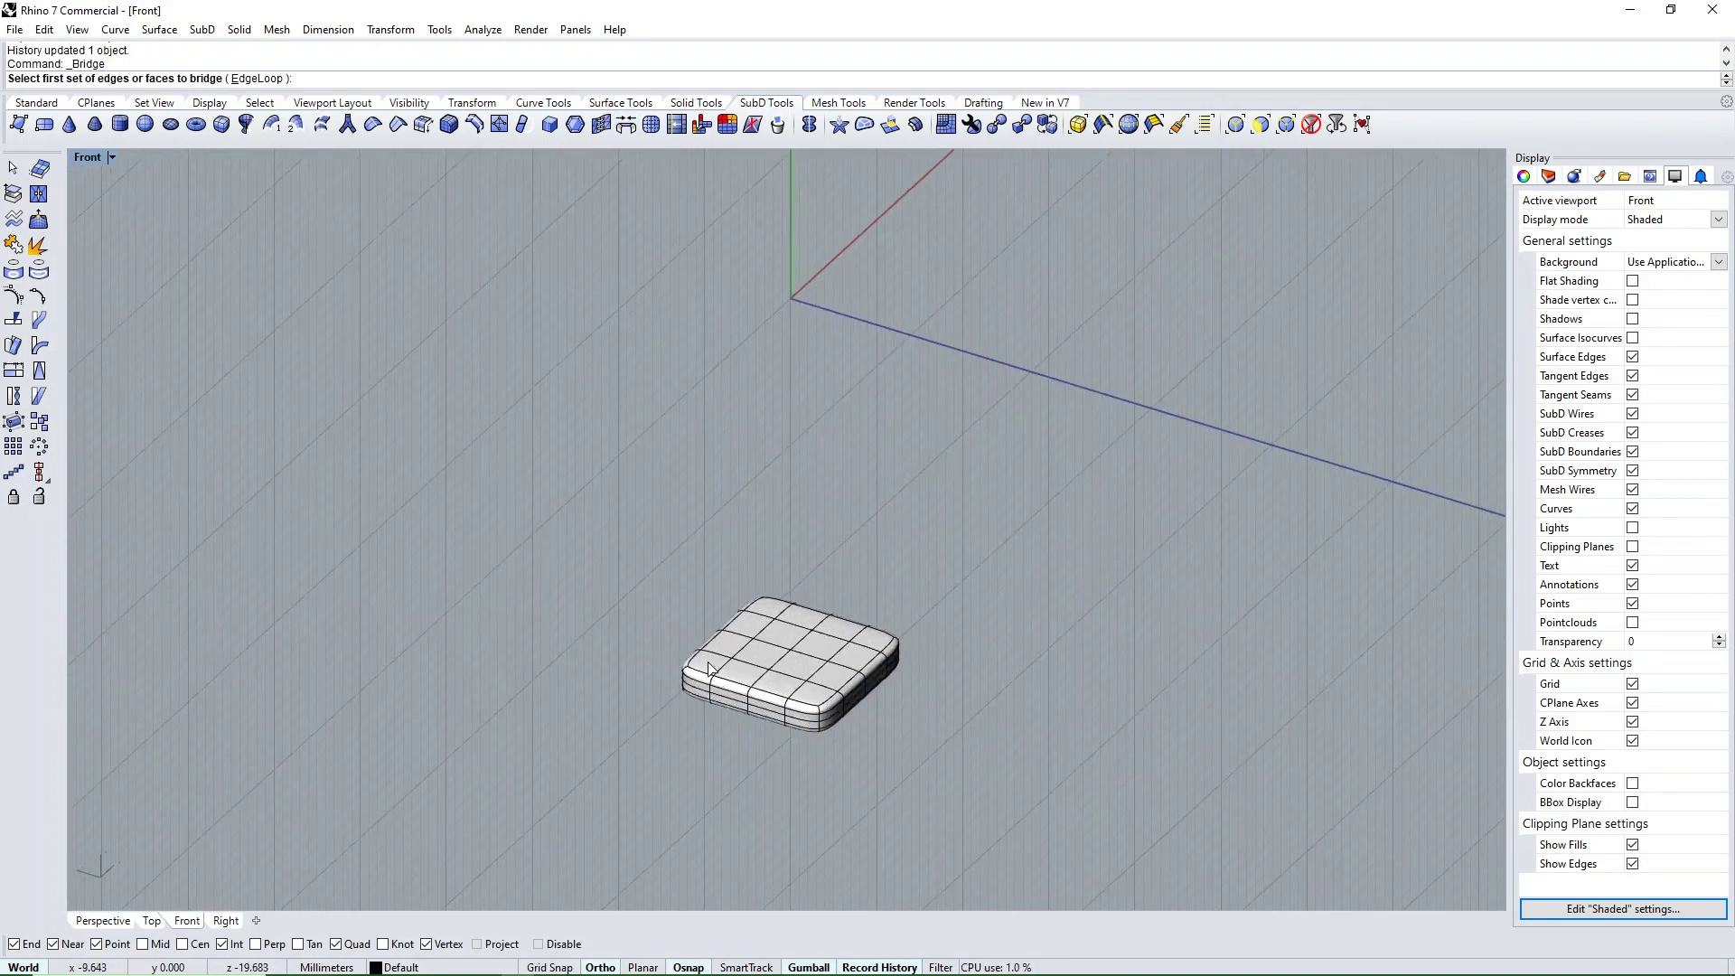
pyautogui.click(709, 669)
pyautogui.press('Return')
pyautogui.scroll(-3, 709, 669)
pyautogui.keyDown('ctrl'); pyautogui.keyDown('shift'); pyautogui.moveTo(759, 632); pyautogui.dragTo(719, 321, button='right'); pyautogui.keyUp('shift'); pyautogui.keyUp('ctrl')
pyautogui.click(720, 321)
pyautogui.press('Return')
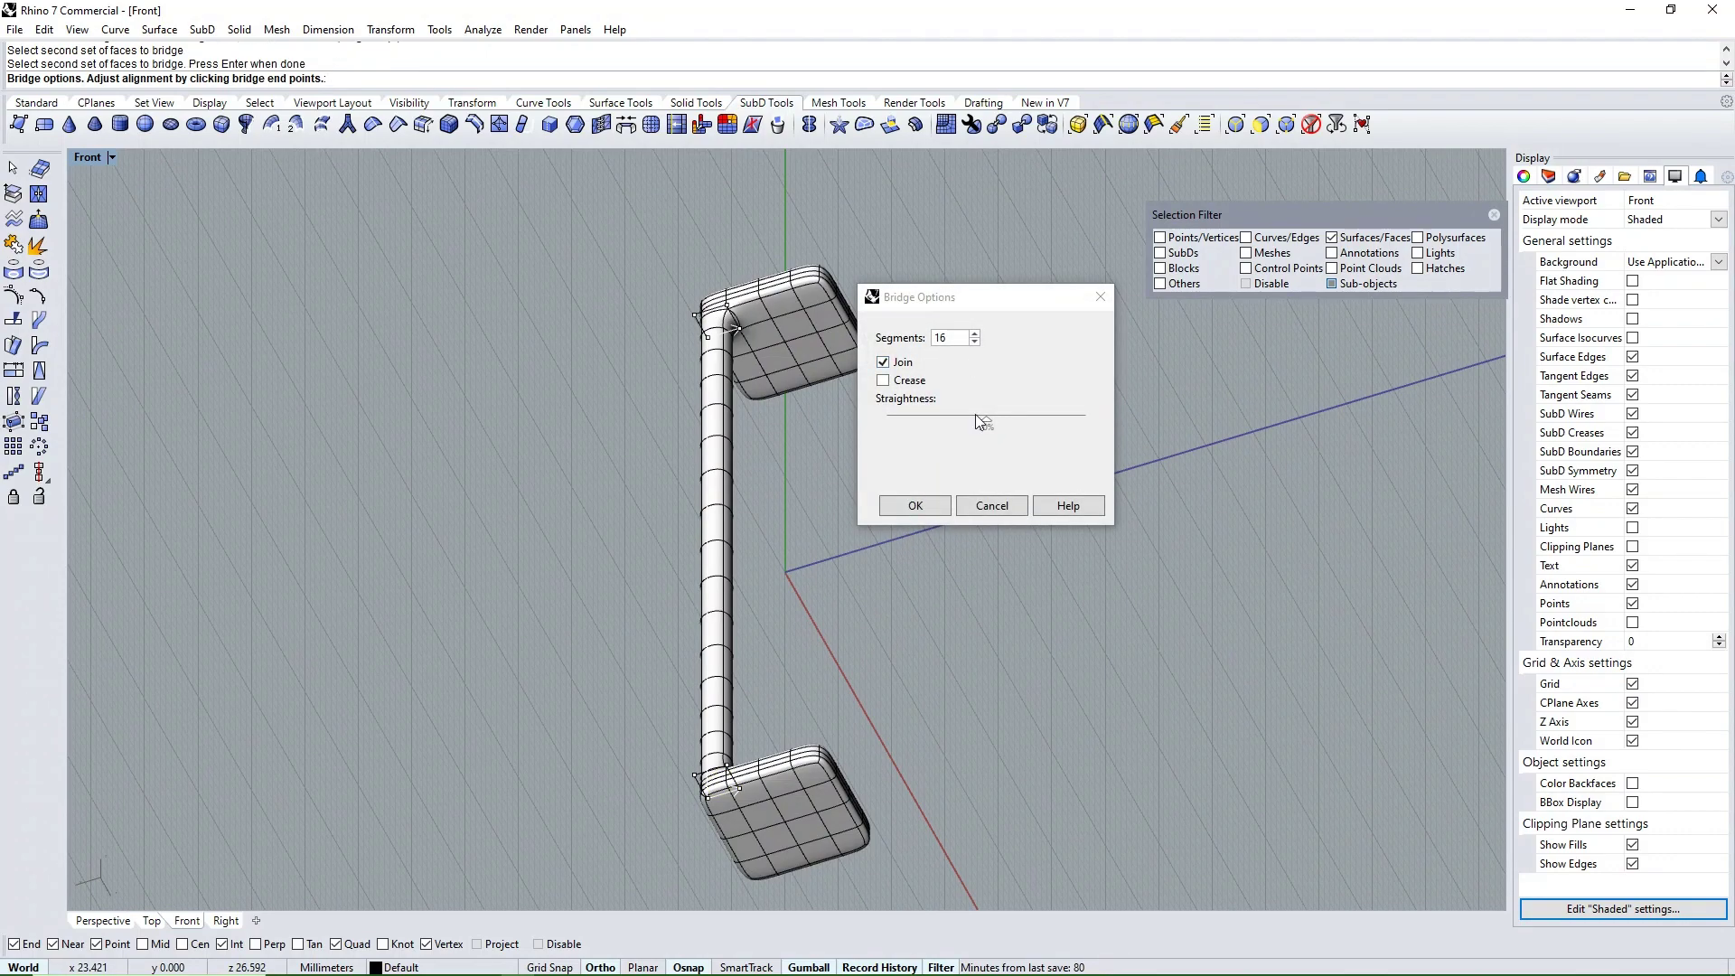
pyautogui.click(914, 506)
# Bridge a second corner face pair to create the second tube leg
pyautogui.keyDown('ctrl'); pyautogui.keyDown('shift'); pyautogui.moveTo(767, 620); pyautogui.dragTo(828, 747, button='right'); pyautogui.keyUp('shift'); pyautogui.keyUp('ctrl')
pyautogui.scroll(3, 811, 824)
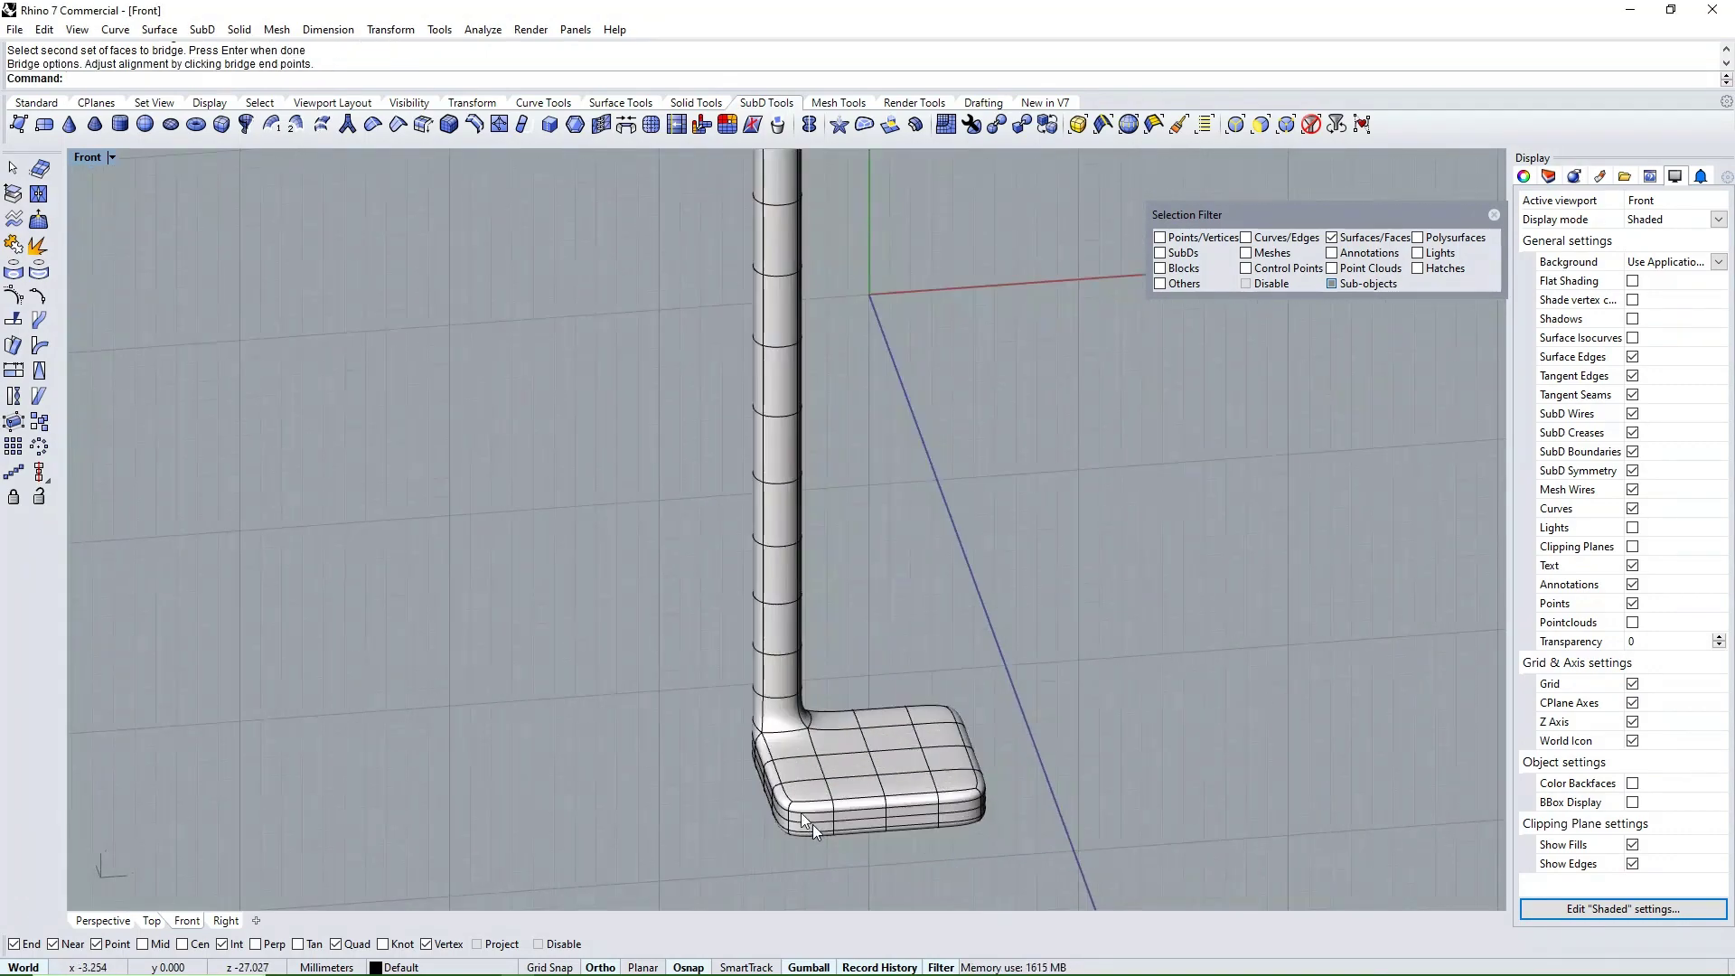
pyautogui.press('Return')
pyautogui.scroll(-3, 809, 792)
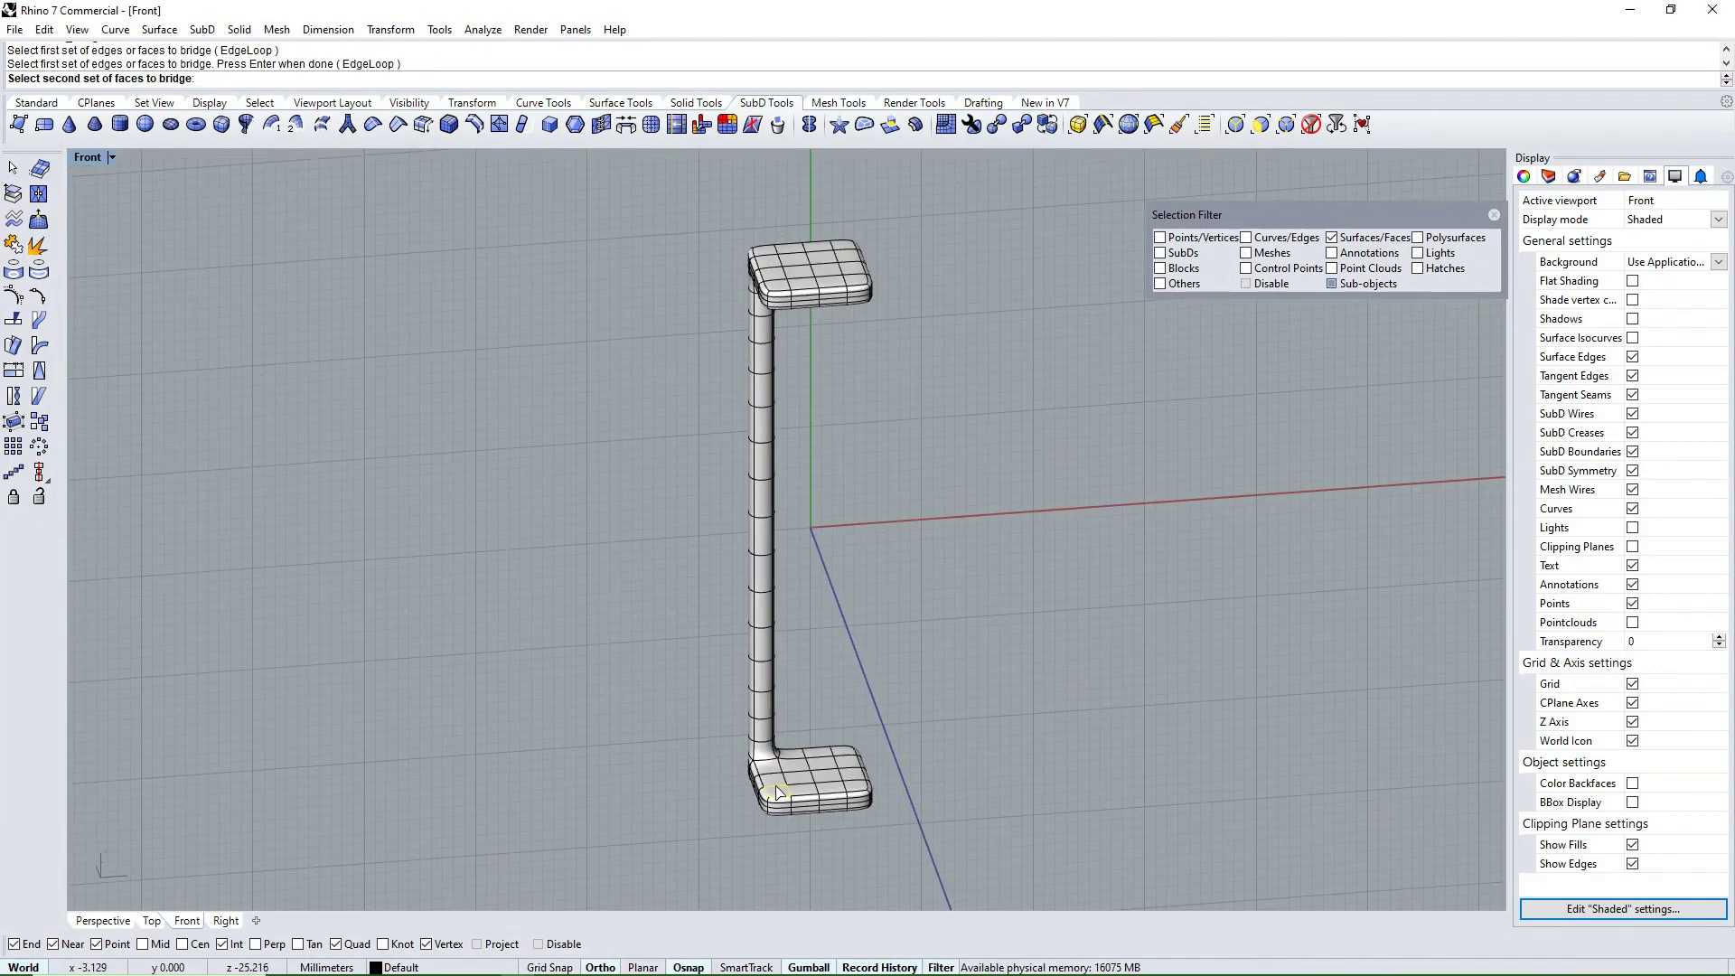
pyautogui.keyDown('ctrl'); pyautogui.keyDown('shift'); pyautogui.moveTo(809, 792); pyautogui.dragTo(802, 492, button='right'); pyautogui.keyUp('shift'); pyautogui.keyUp('ctrl')
pyautogui.scroll(3, 775, 404)
pyautogui.click(763, 409)
pyautogui.press('Return')
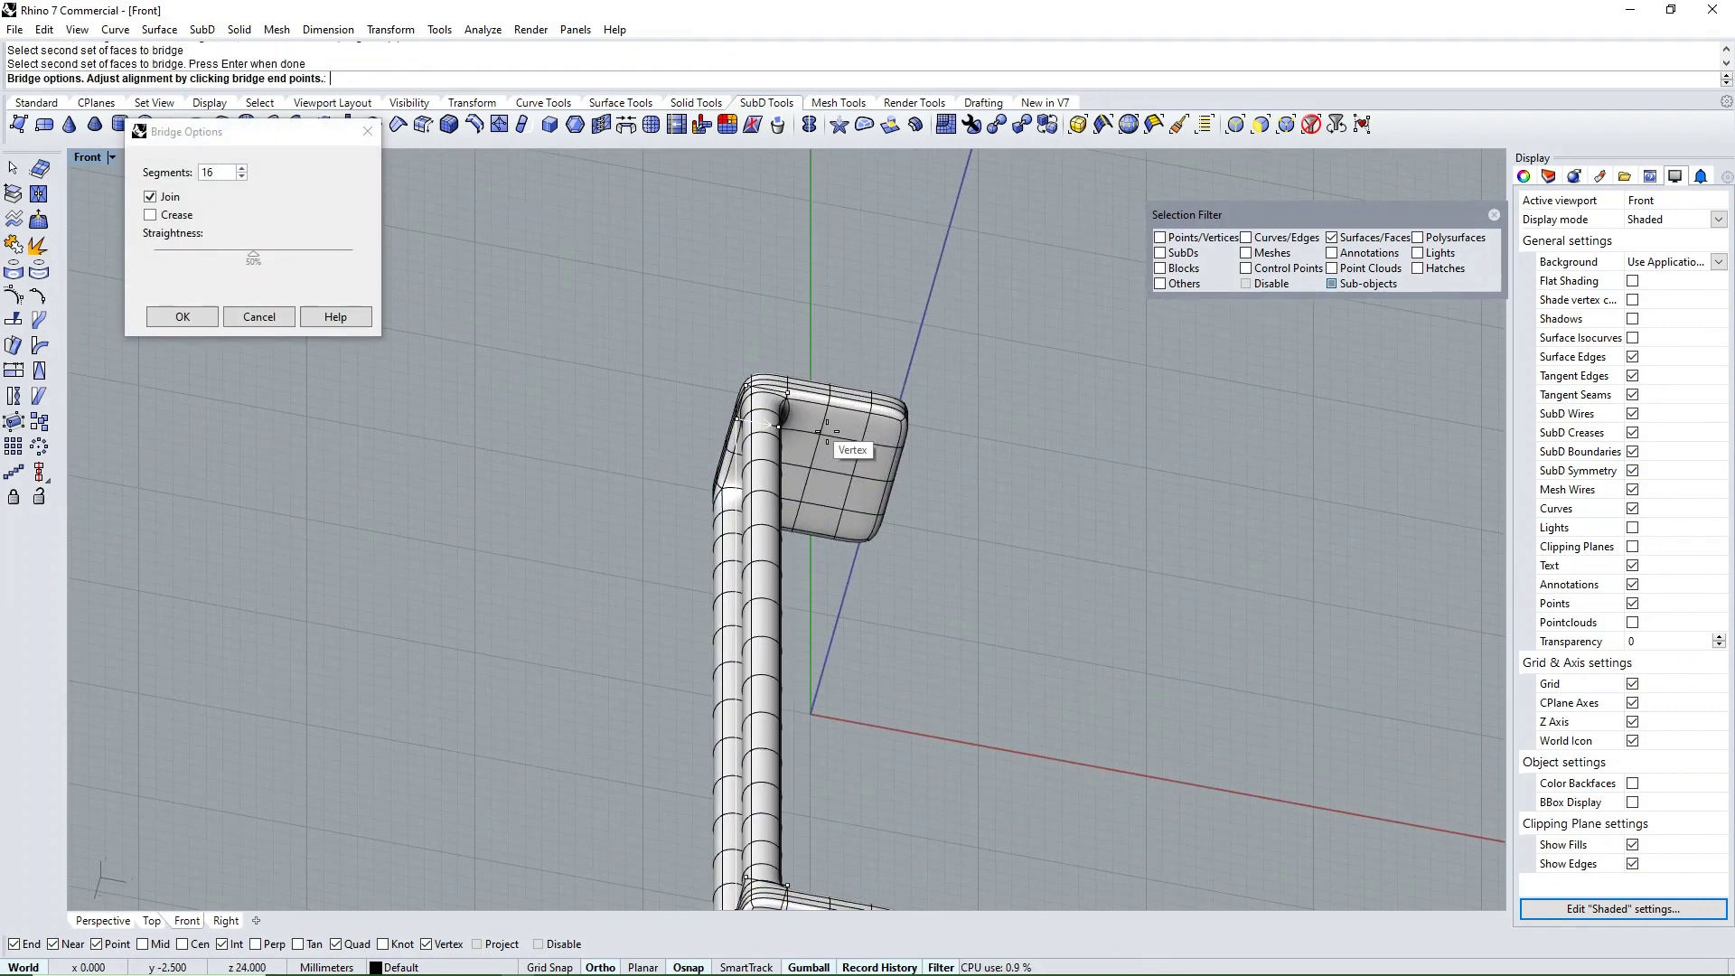
pyautogui.keyDown('ctrl'); pyautogui.keyDown('shift'); pyautogui.moveTo(763, 408); pyautogui.dragTo(863, 631, button='right'); pyautogui.keyUp('shift'); pyautogui.keyUp('ctrl')
pyautogui.press('Return')
# Bridge a third pair of corner faces into the third tube leg
pyautogui.moveTo(799, 403)
pyautogui.keyDown('ctrl'); pyautogui.keyDown('shift'); pyautogui.mouseDown(button='right')
pyautogui.moveTo(986, 581)
pyautogui.moveTo(873, 663)
pyautogui.mouseUp(button='right'); pyautogui.keyUp('shift'); pyautogui.keyUp('ctrl')
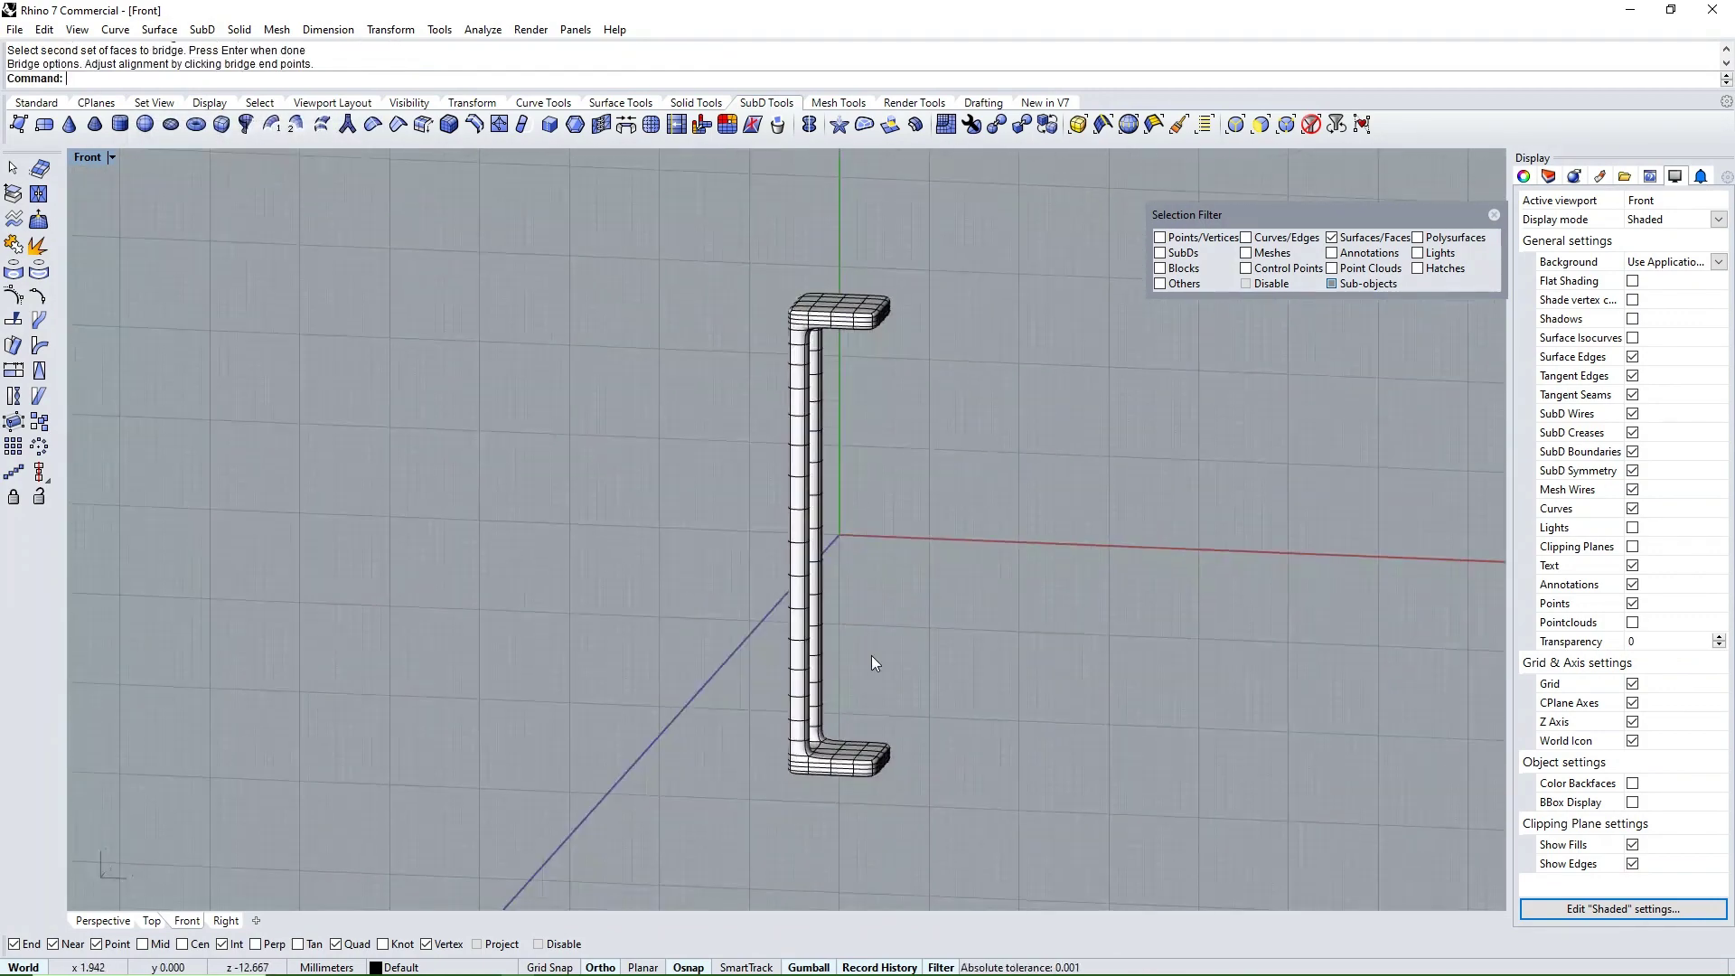
pyautogui.scroll(3, 884, 766)
pyautogui.scroll(3, 895, 744)
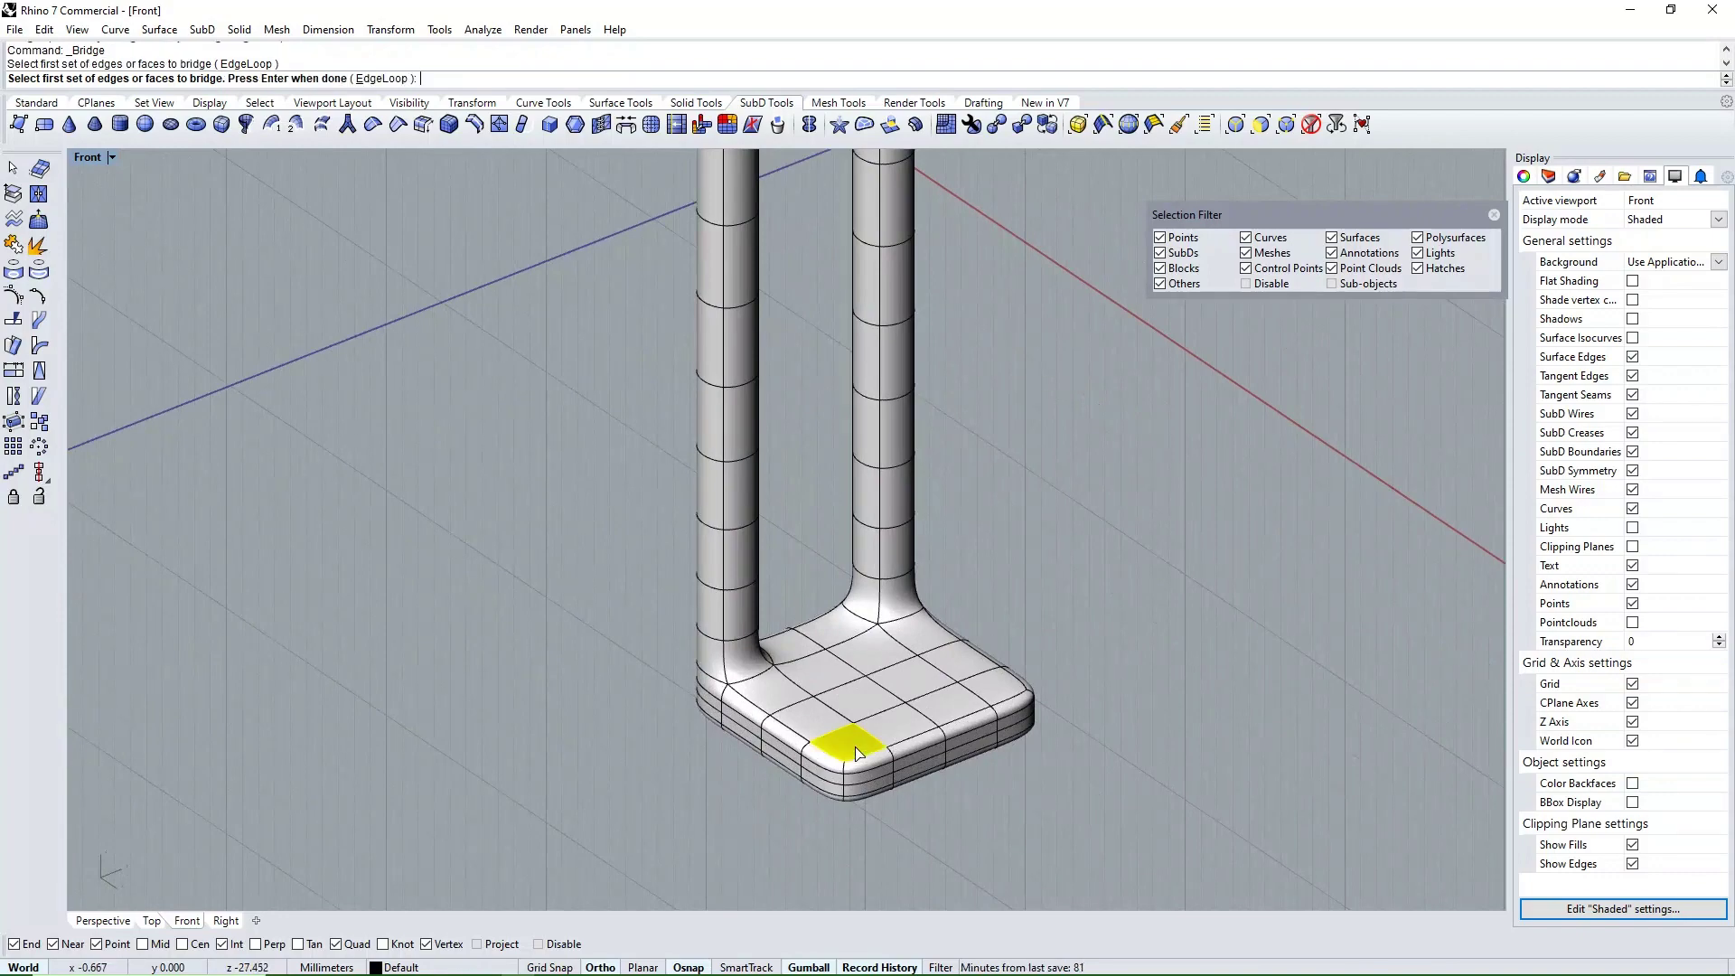
pyautogui.press('Return')
pyautogui.scroll(-5, 732, 782)
pyautogui.keyDown('ctrl'); pyautogui.keyDown('shift'); pyautogui.moveTo(732, 782); pyautogui.dragTo(773, 470, button='right'); pyautogui.keyUp('shift'); pyautogui.keyUp('ctrl')
pyautogui.click(756, 386)
pyautogui.press('Return')
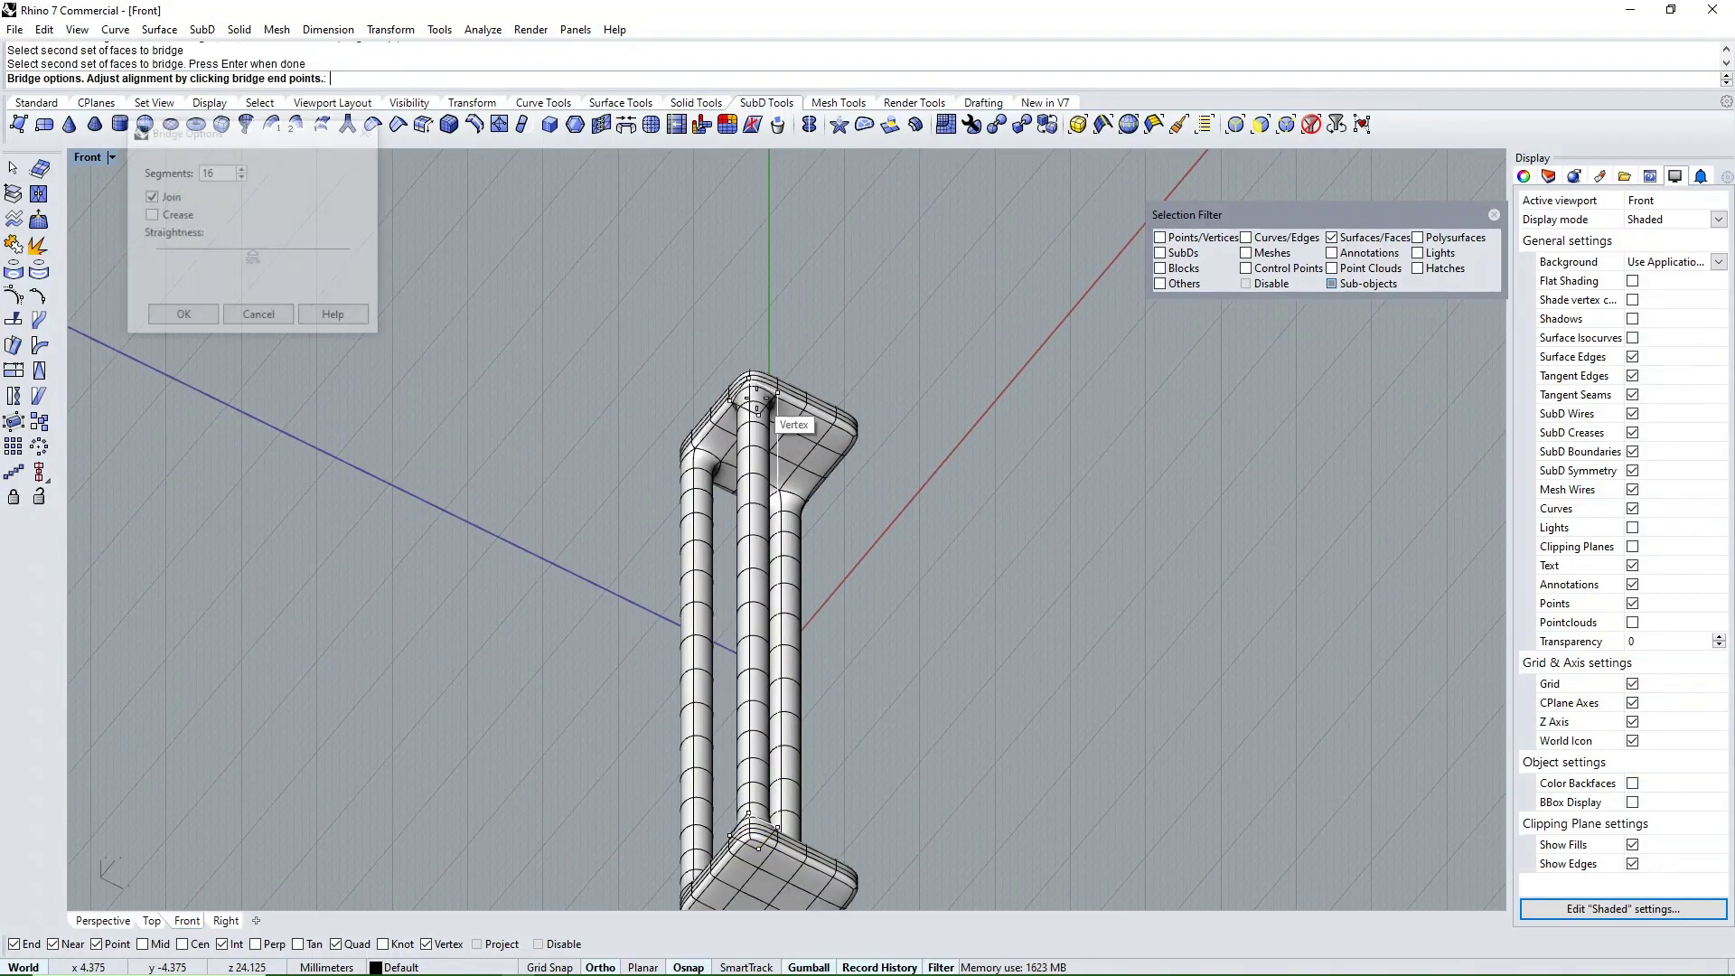
pyautogui.press('Return')
# Bridge the remaining corner faces to complete the fourth tube leg
pyautogui.keyDown('ctrl'); pyautogui.keyDown('shift'); pyautogui.moveTo(850, 512); pyautogui.dragTo(796, 650, button='right'); pyautogui.keyUp('shift'); pyautogui.keyUp('ctrl')
pyautogui.scroll(-3, 796, 650)
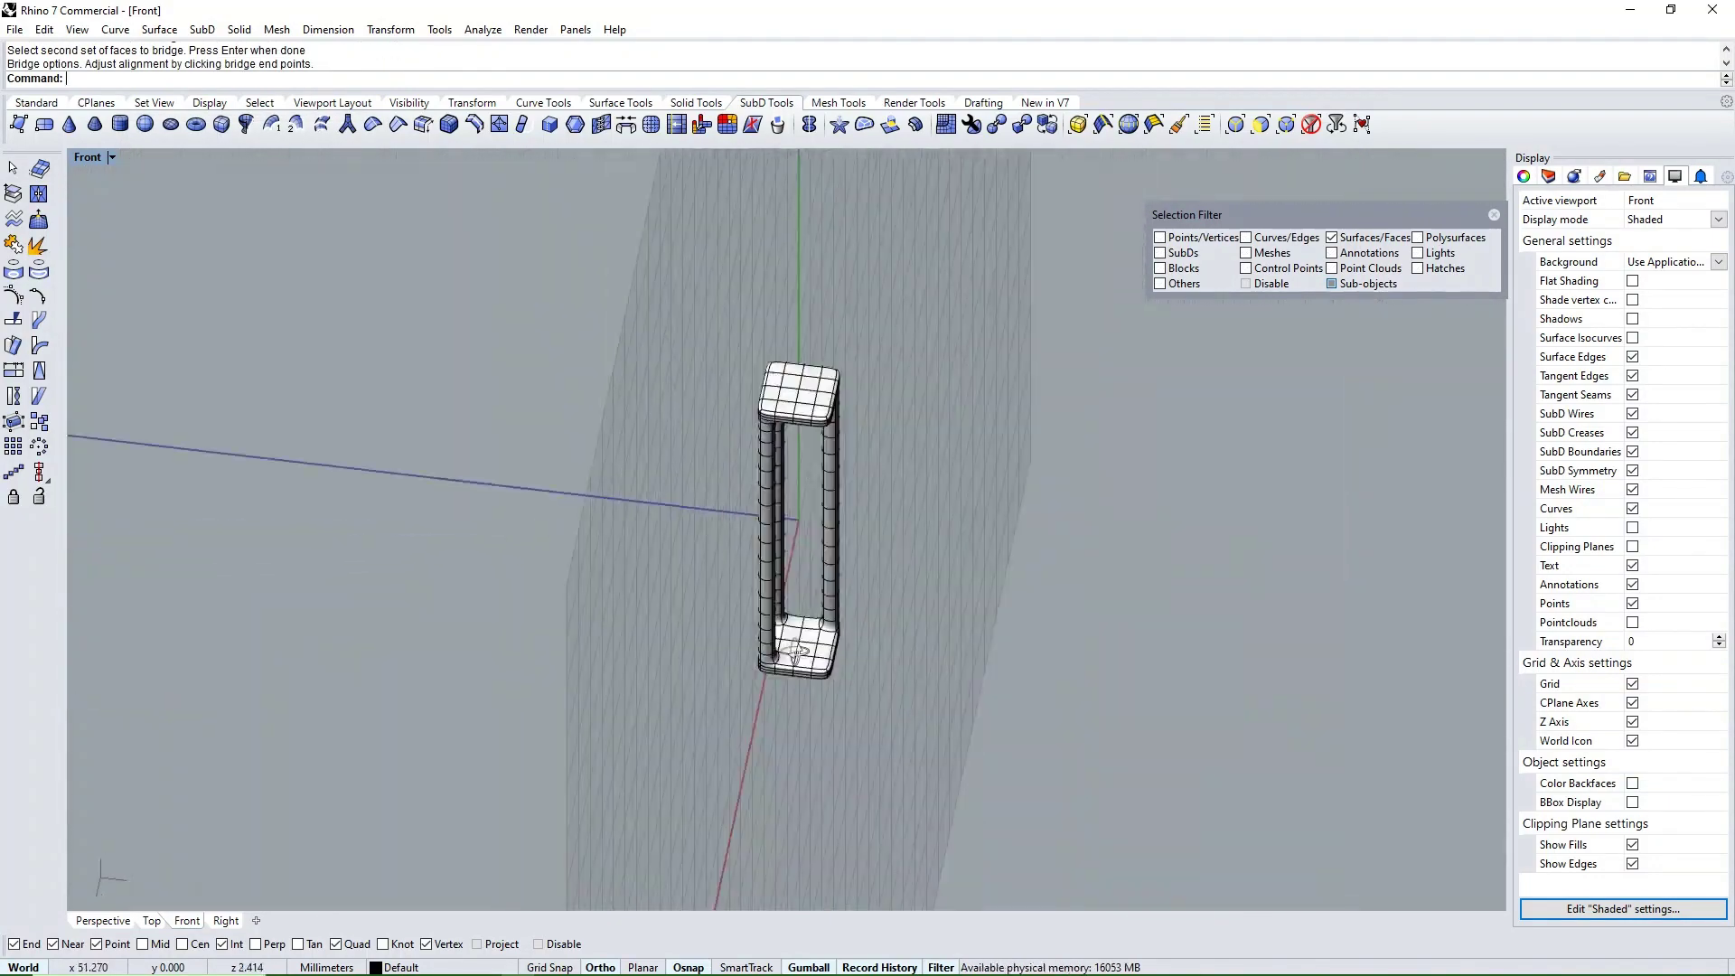
pyautogui.scroll(3, 839, 658)
pyautogui.scroll(2, 839, 658)
pyautogui.press('Return')
pyautogui.scroll(3, 805, 678)
pyautogui.click(803, 680)
pyautogui.press('Return')
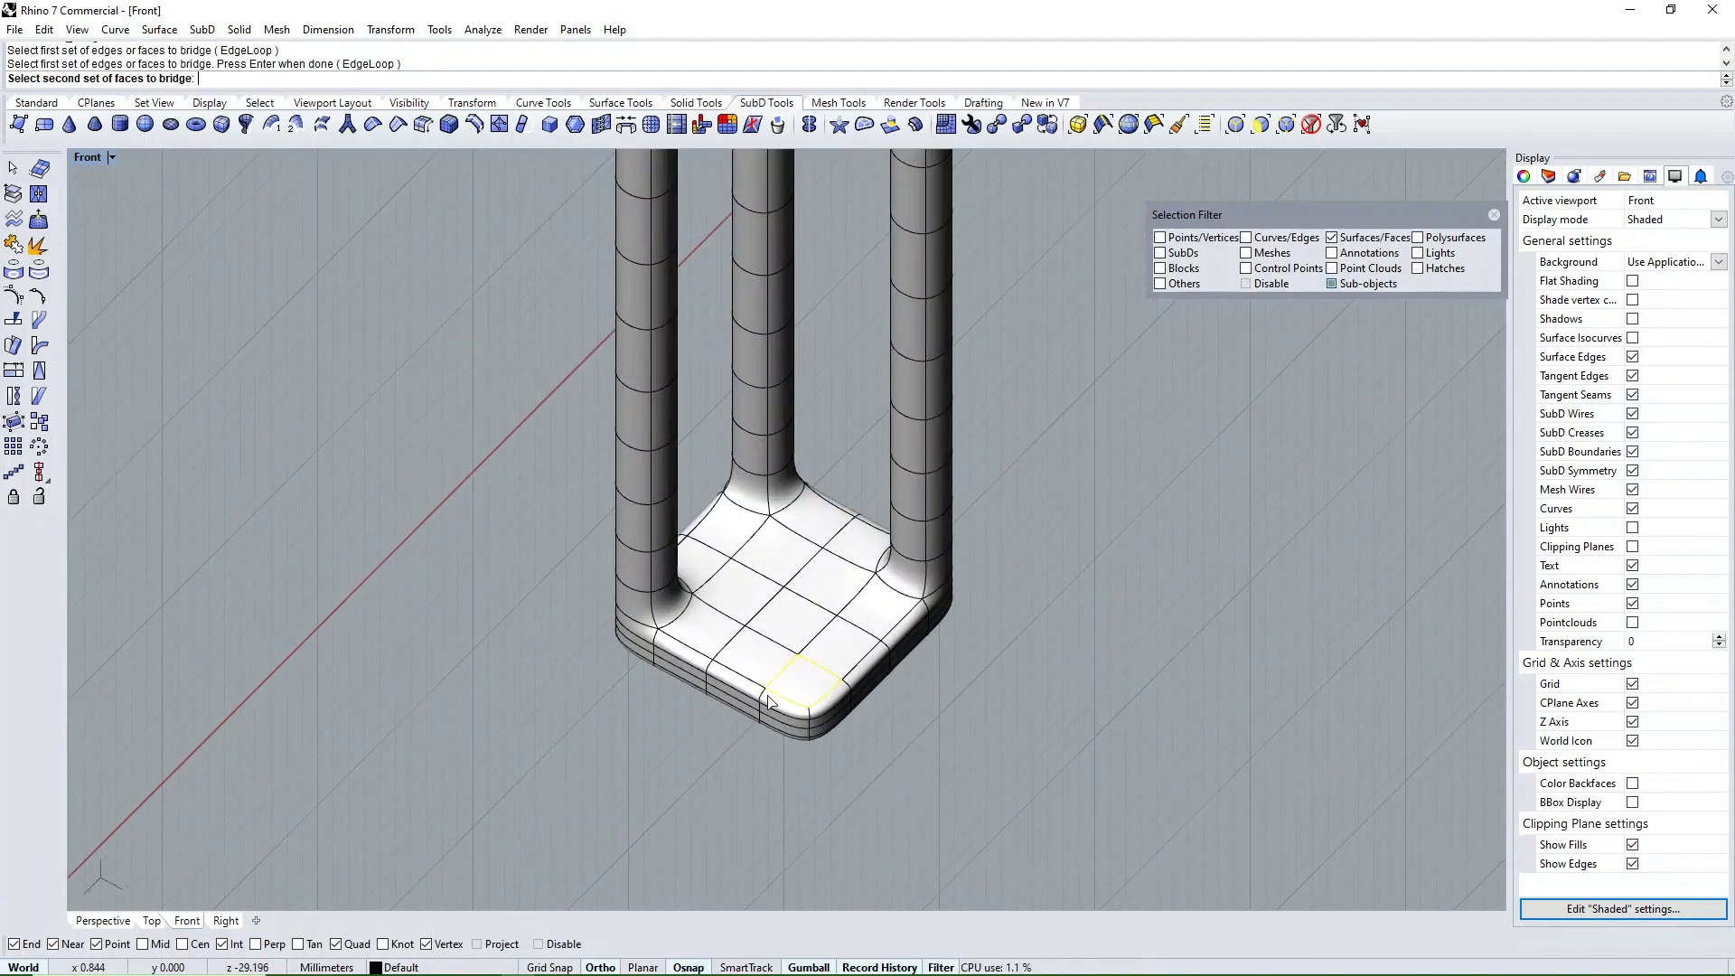
pyautogui.scroll(-5, 769, 701)
pyautogui.scroll(3, 790, 367)
pyautogui.click(779, 374)
pyautogui.press('Return')
pyautogui.scroll(-3, 779, 375)
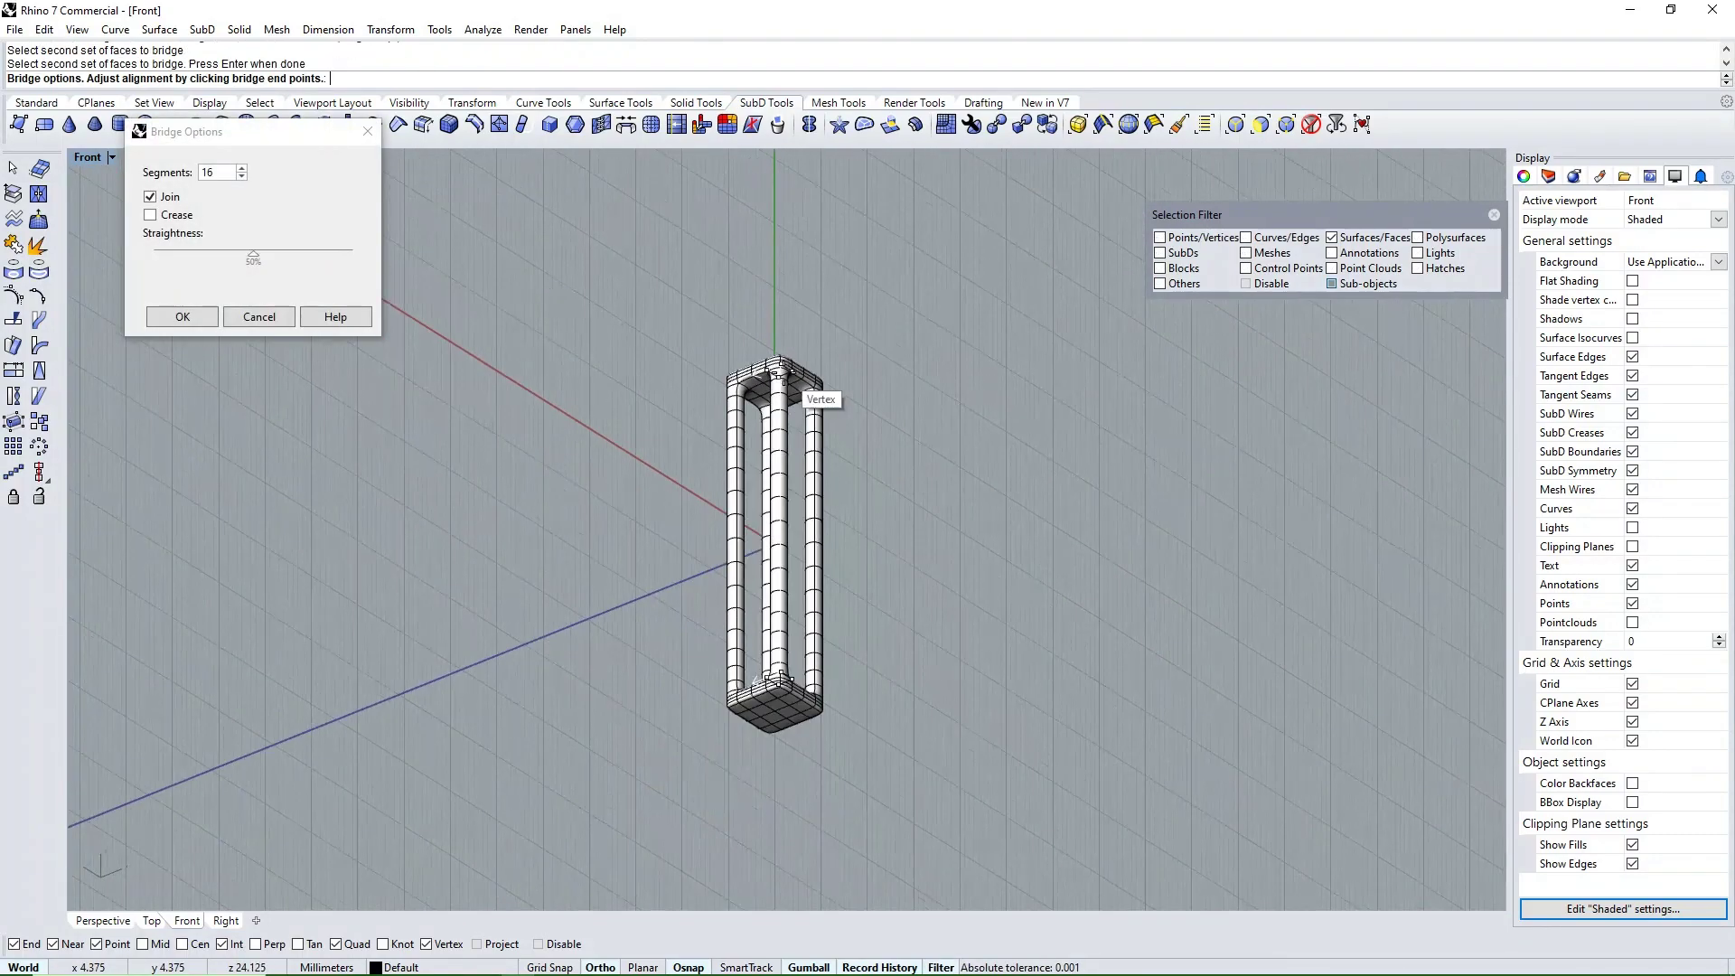
pyautogui.press('Return')
pyautogui.moveTo(891, 515)
pyautogui.keyDown('ctrl'); pyautogui.keyDown('shift'); pyautogui.mouseDown(button='right')
pyautogui.moveTo(810, 624)
pyautogui.moveTo(891, 620)
pyautogui.mouseUp(button='right'); pyautogui.keyUp('shift'); pyautogui.keyUp('ctrl')
# Restore the straight front view and zoom onto the SubD tower
pyautogui.hotkey('ctrl', 'F2')
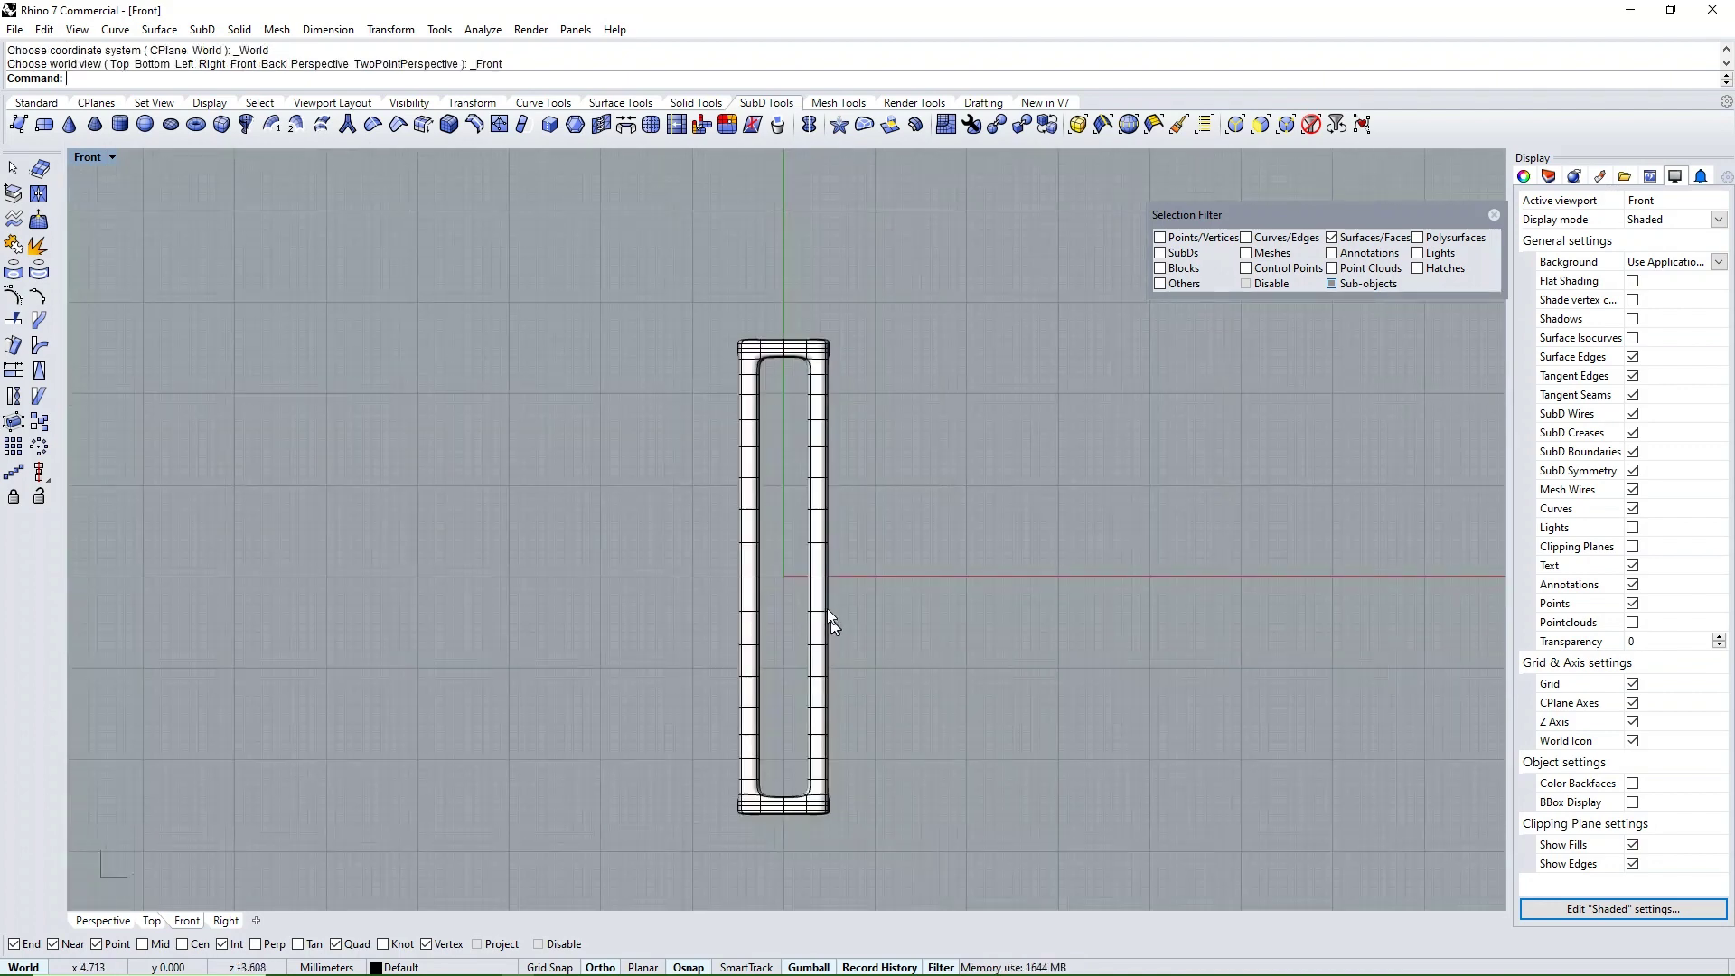
pyautogui.scroll(2, 827, 611)
pyautogui.scroll(2, 652, 323)
pyautogui.scroll(-3, 800, 357)
pyautogui.scroll(-1, 844, 555)
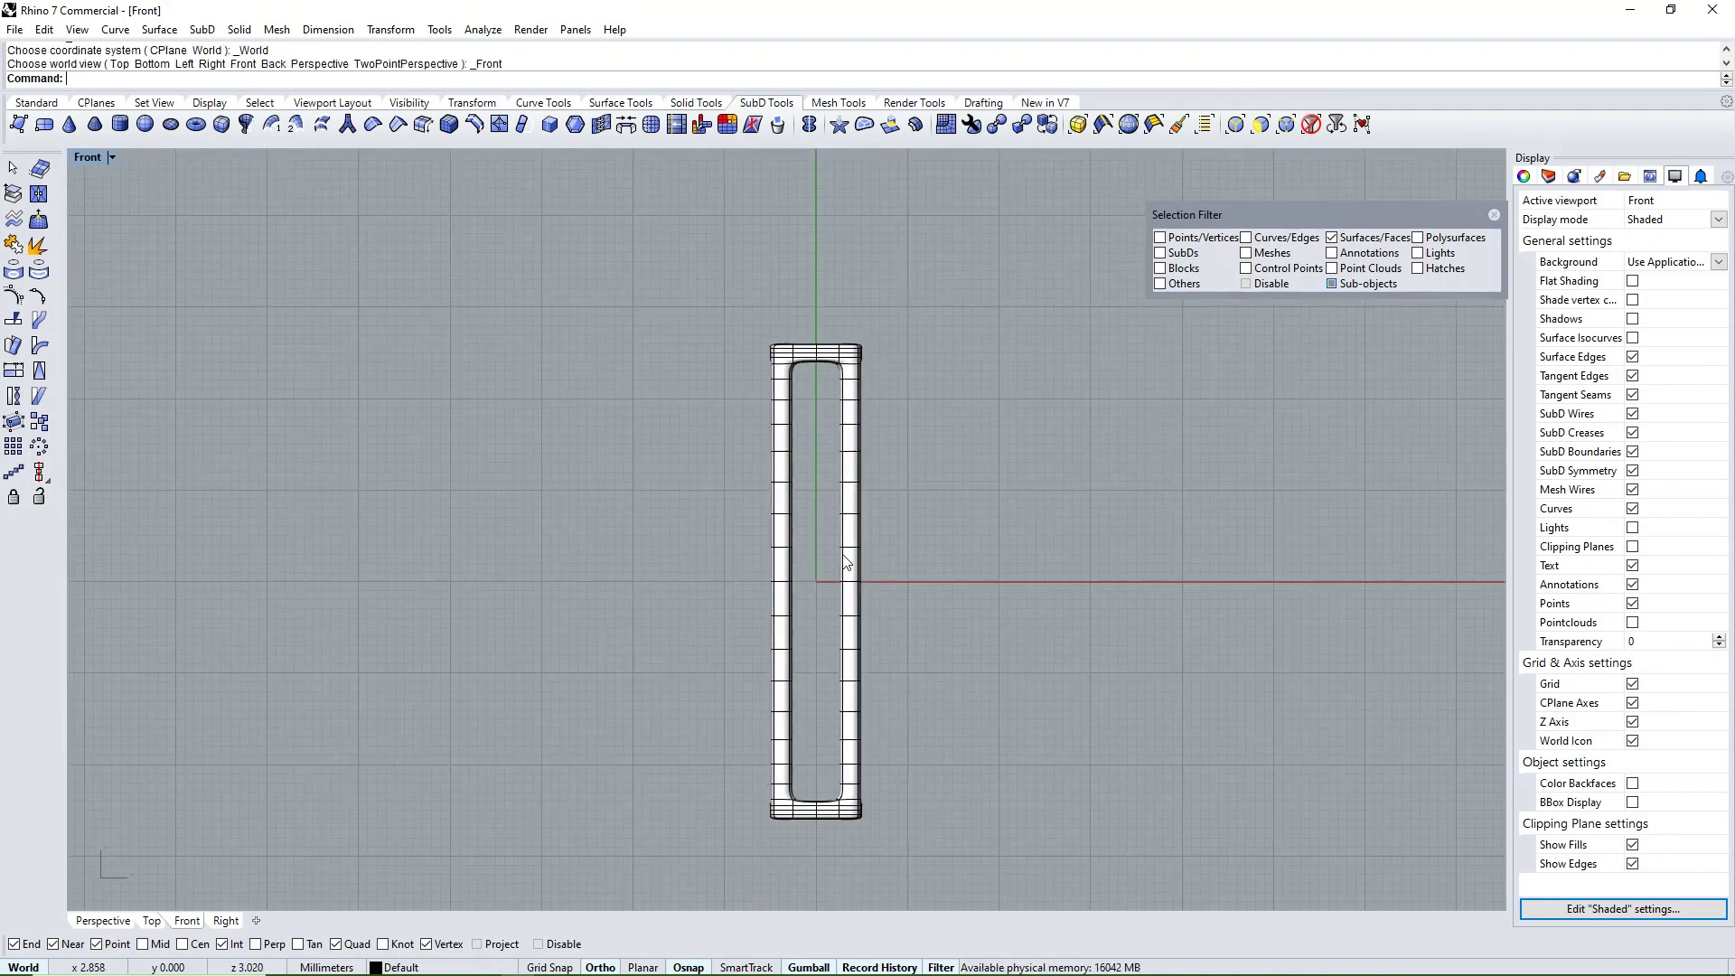
pyautogui.scroll(-1, 779, 439)
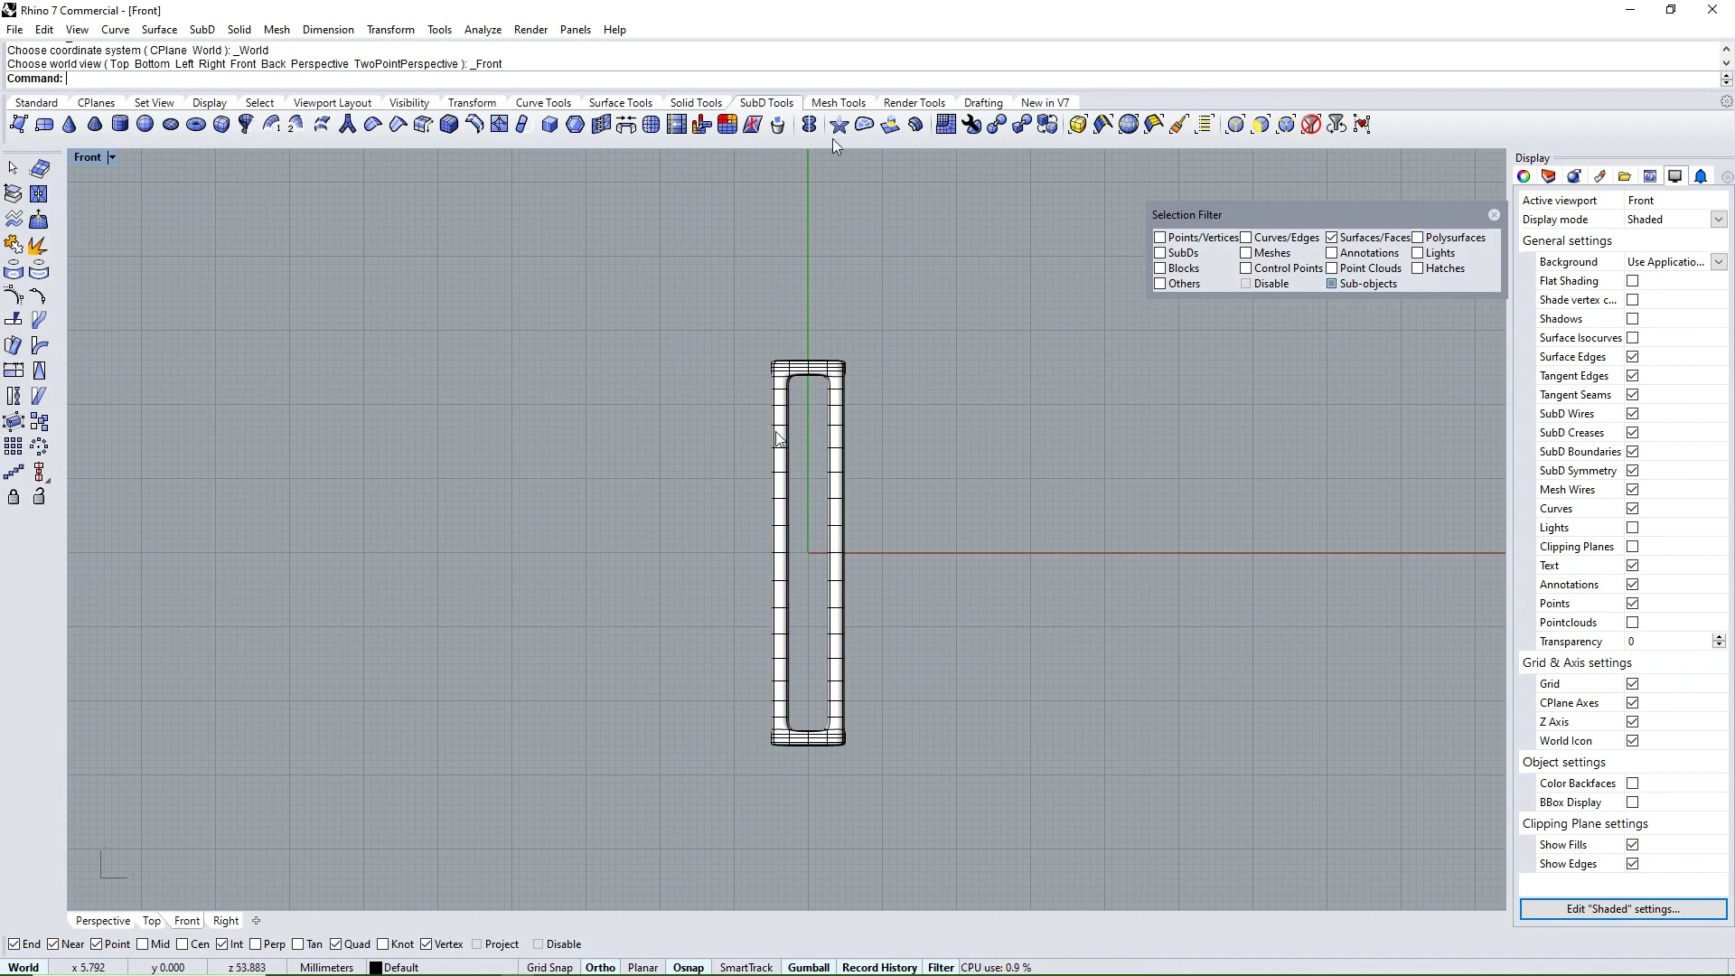
# Apply a flipped reflection symmetry across the horizontal plane at the origin to the tower frame
pyautogui.click(823, 375)
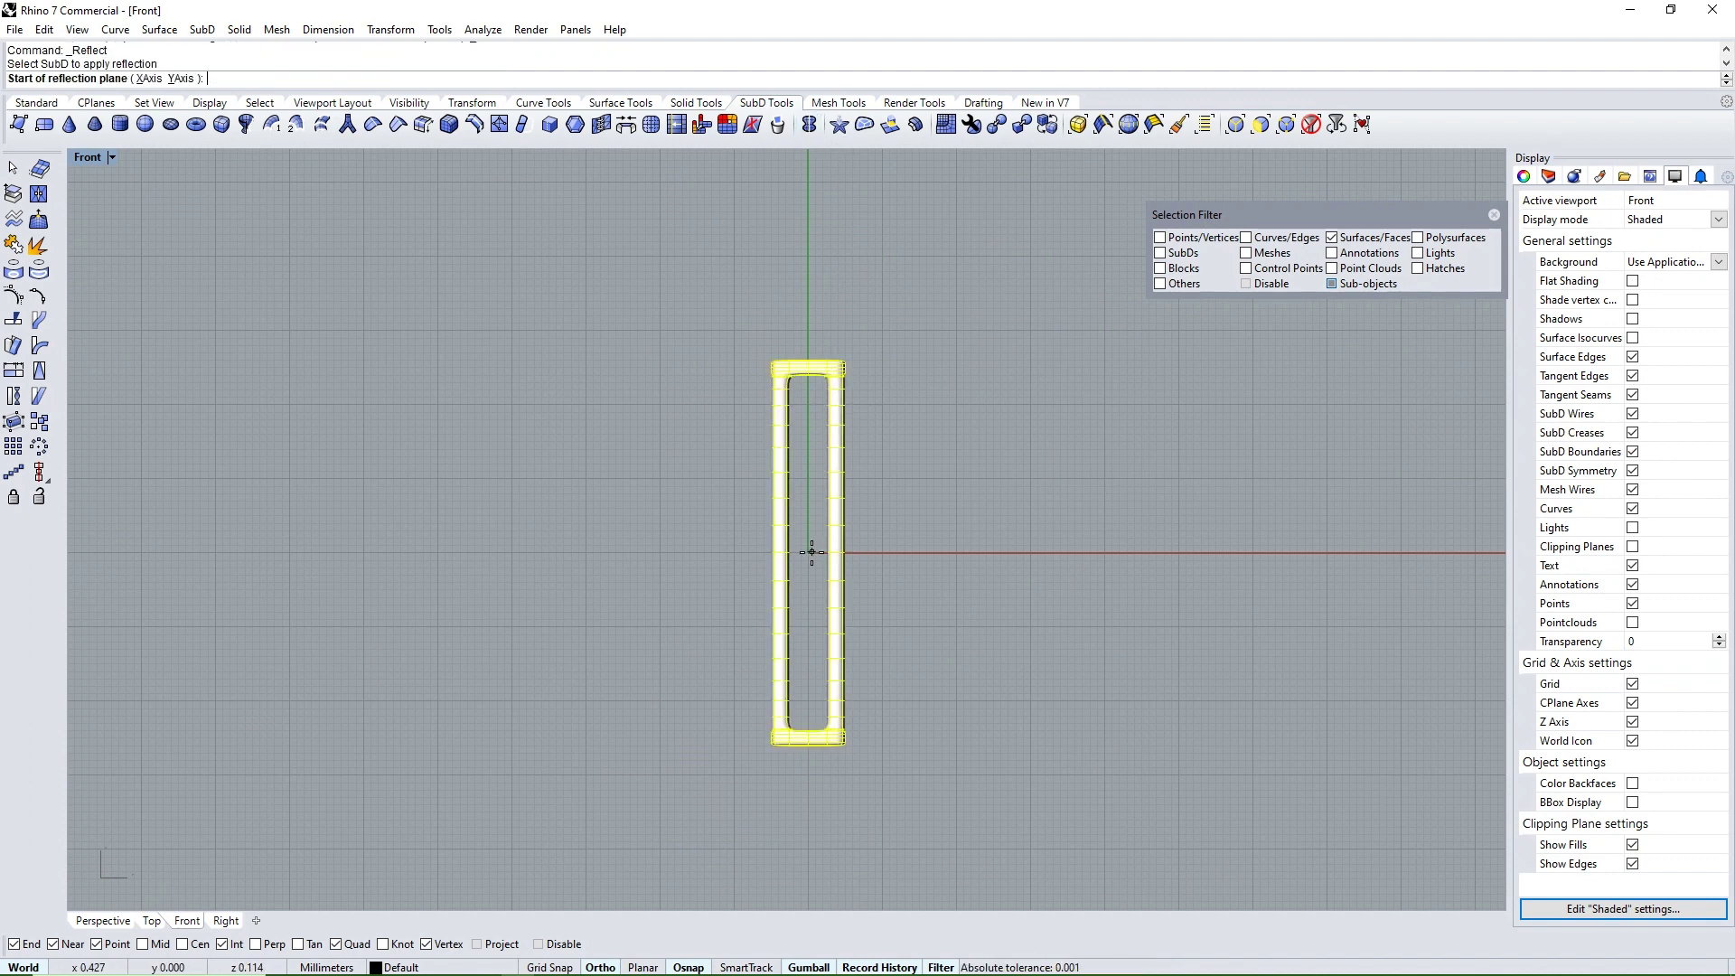
pyautogui.write('0')
pyautogui.press('Return')
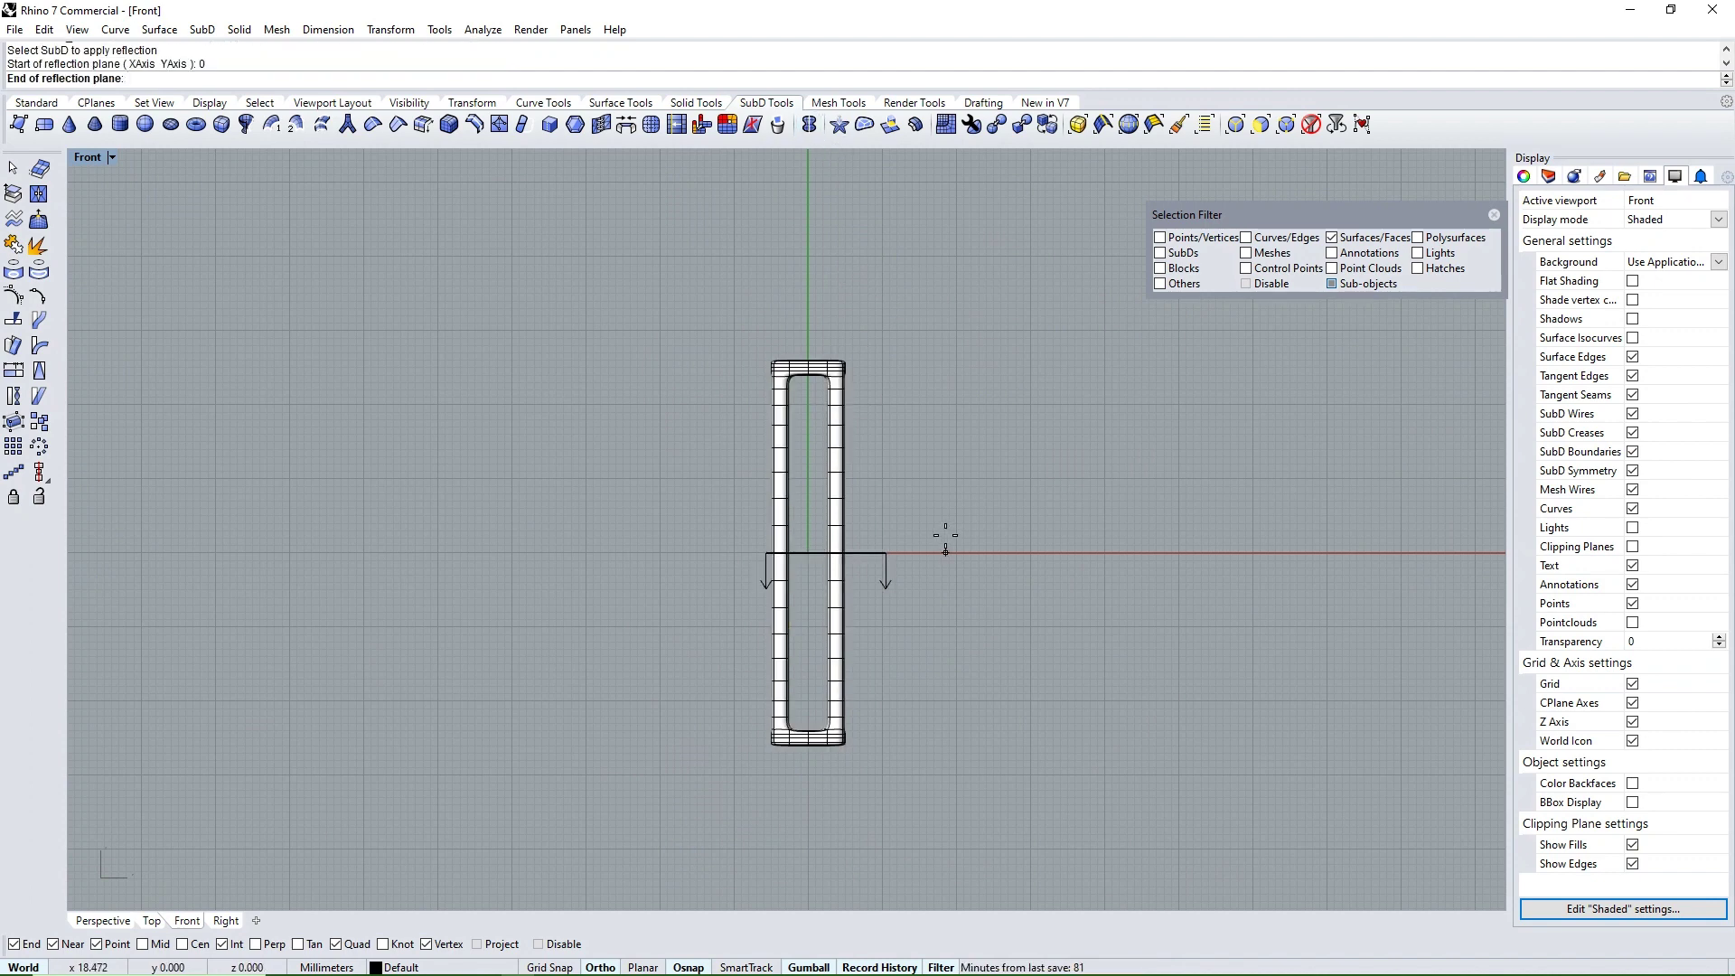
pyautogui.keyDown('ctrl'); pyautogui.keyDown('shift'); pyautogui.moveTo(947, 447); pyautogui.dragTo(947, 554, button='right'); pyautogui.keyUp('shift'); pyautogui.keyUp('ctrl')
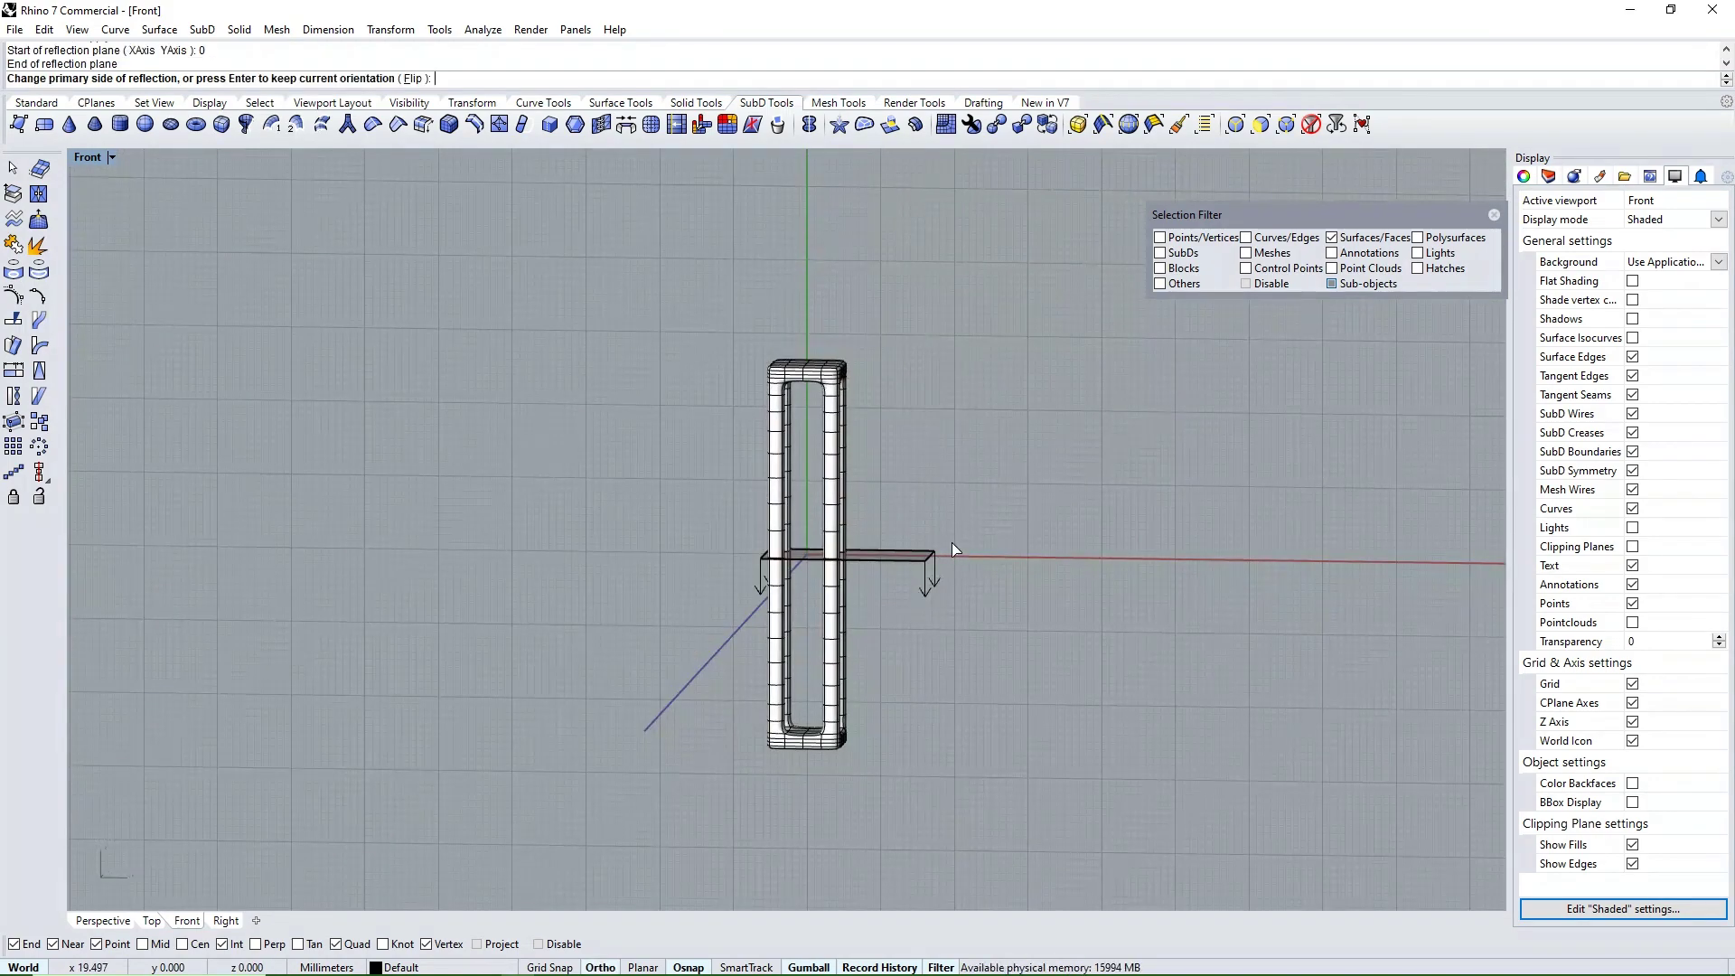
pyautogui.click(413, 78)
pyautogui.press('Return')
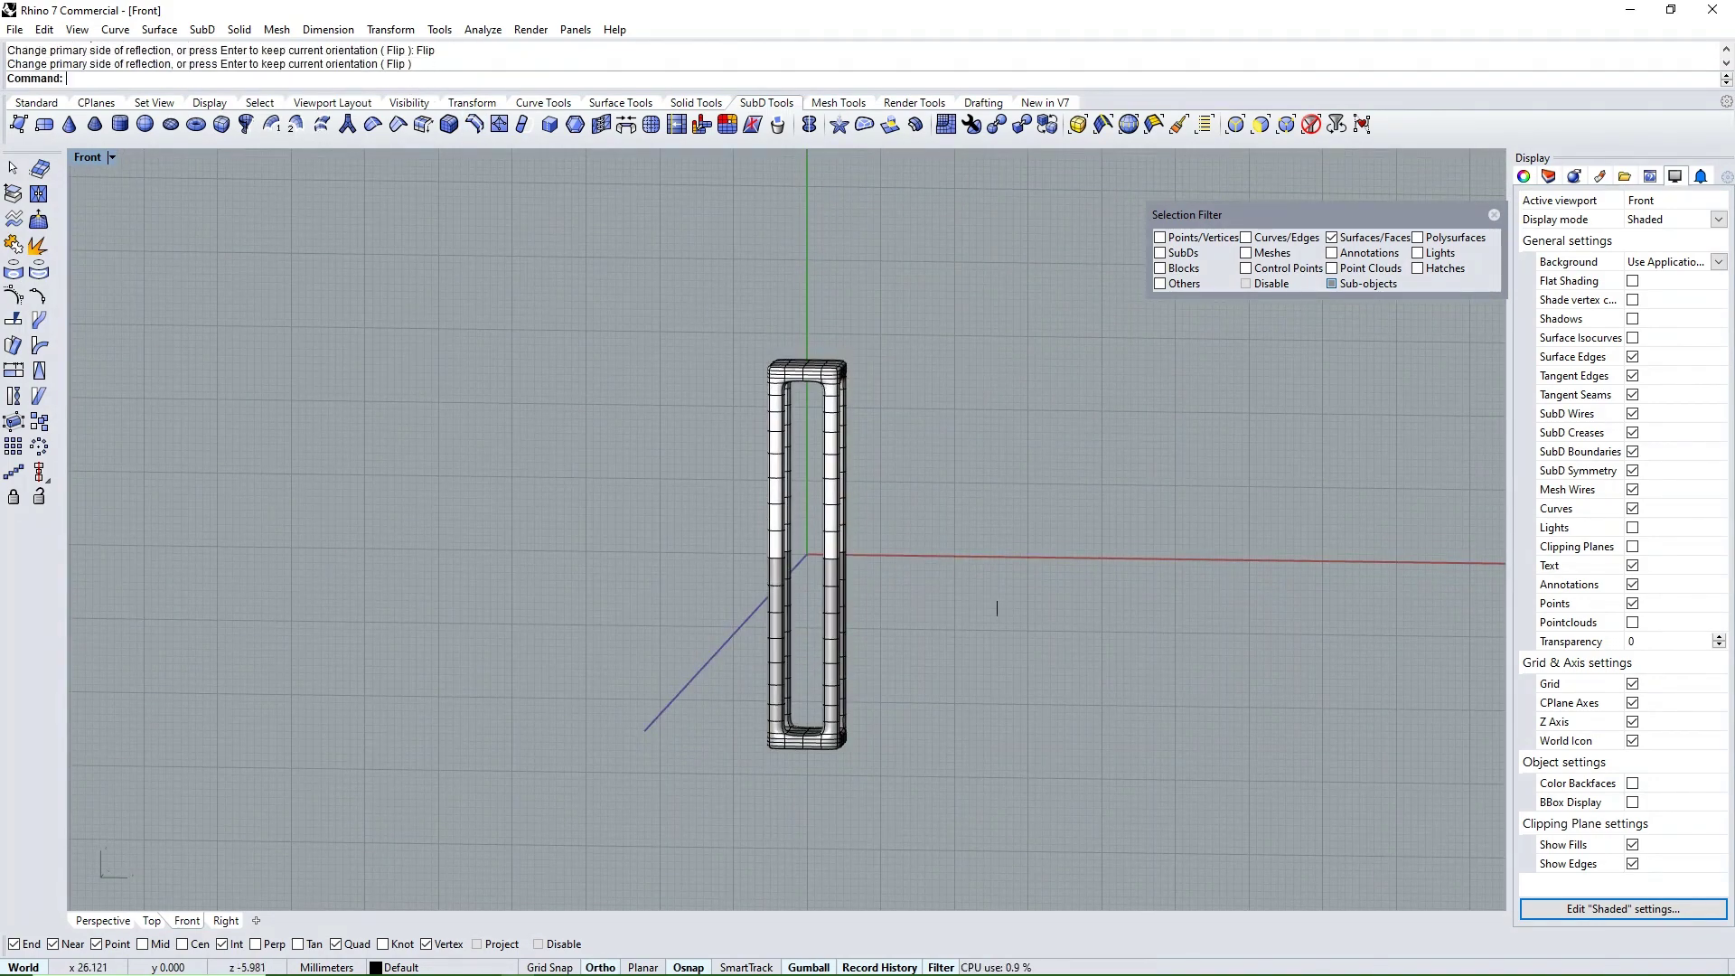
pyautogui.moveTo(1005, 604)
pyautogui.keyDown('ctrl'); pyautogui.keyDown('shift'); pyautogui.mouseDown(button='right')
pyautogui.moveTo(558, 645)
pyautogui.moveTo(658, 632)
pyautogui.mouseUp(button='right'); pyautogui.keyUp('shift'); pyautogui.keyUp('ctrl')
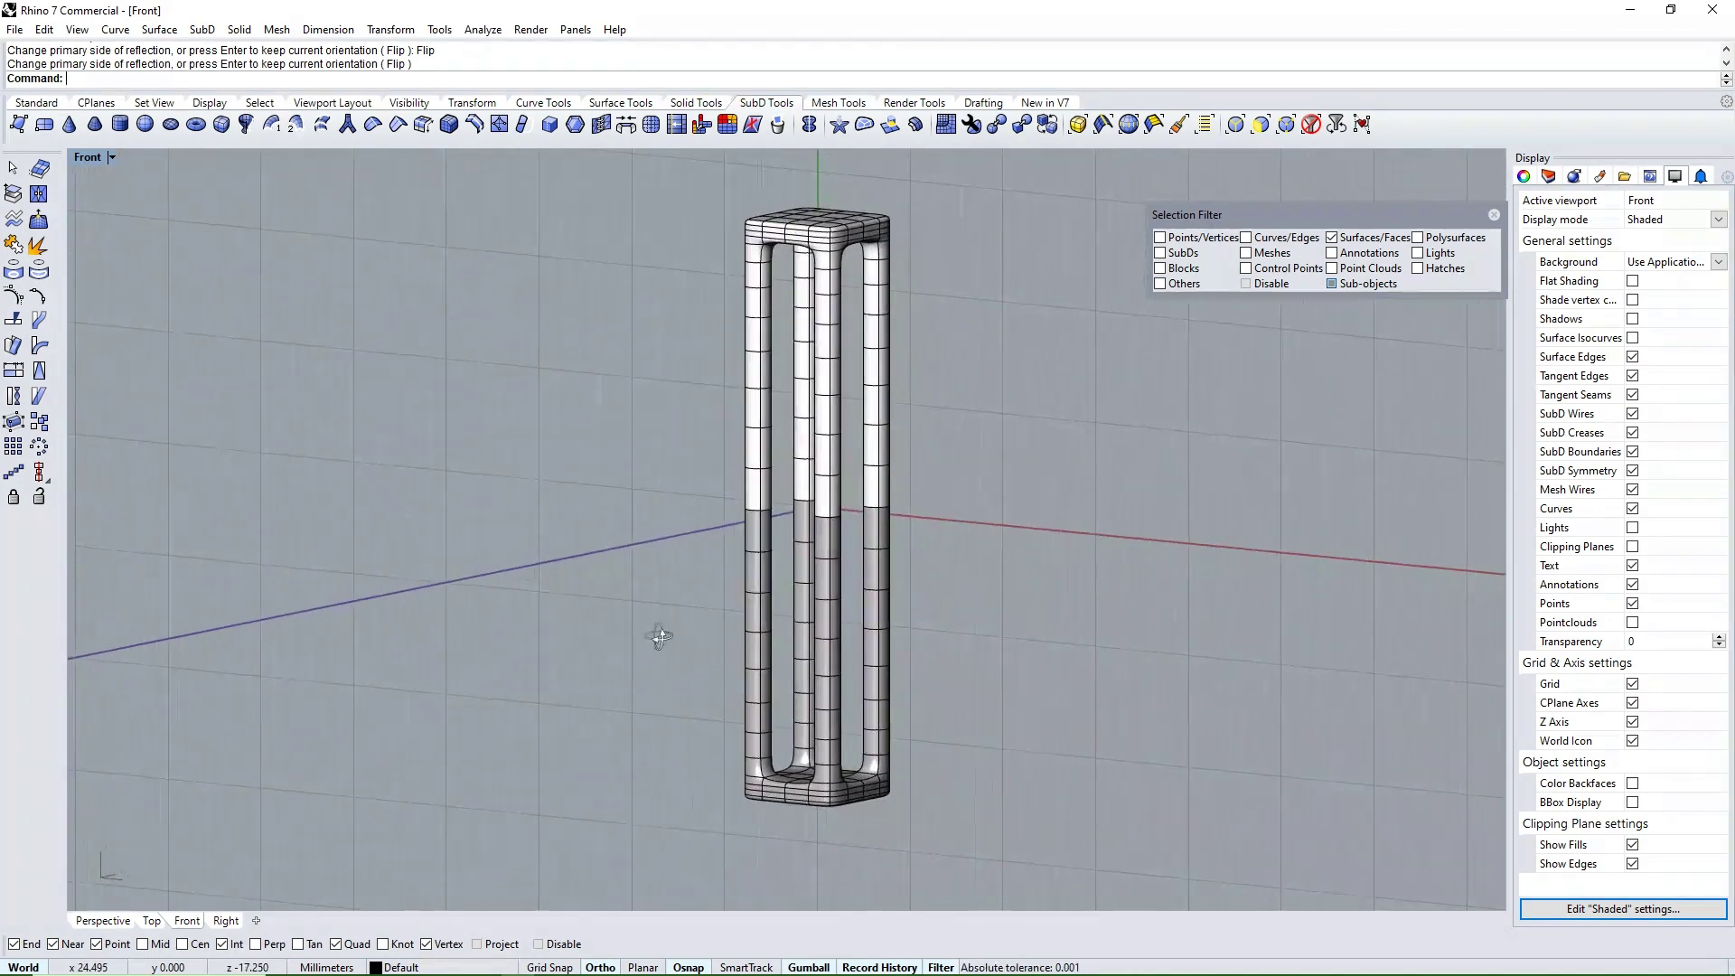
pyautogui.scroll(-3, 735, 623)
pyautogui.scroll(6, 723, 588)
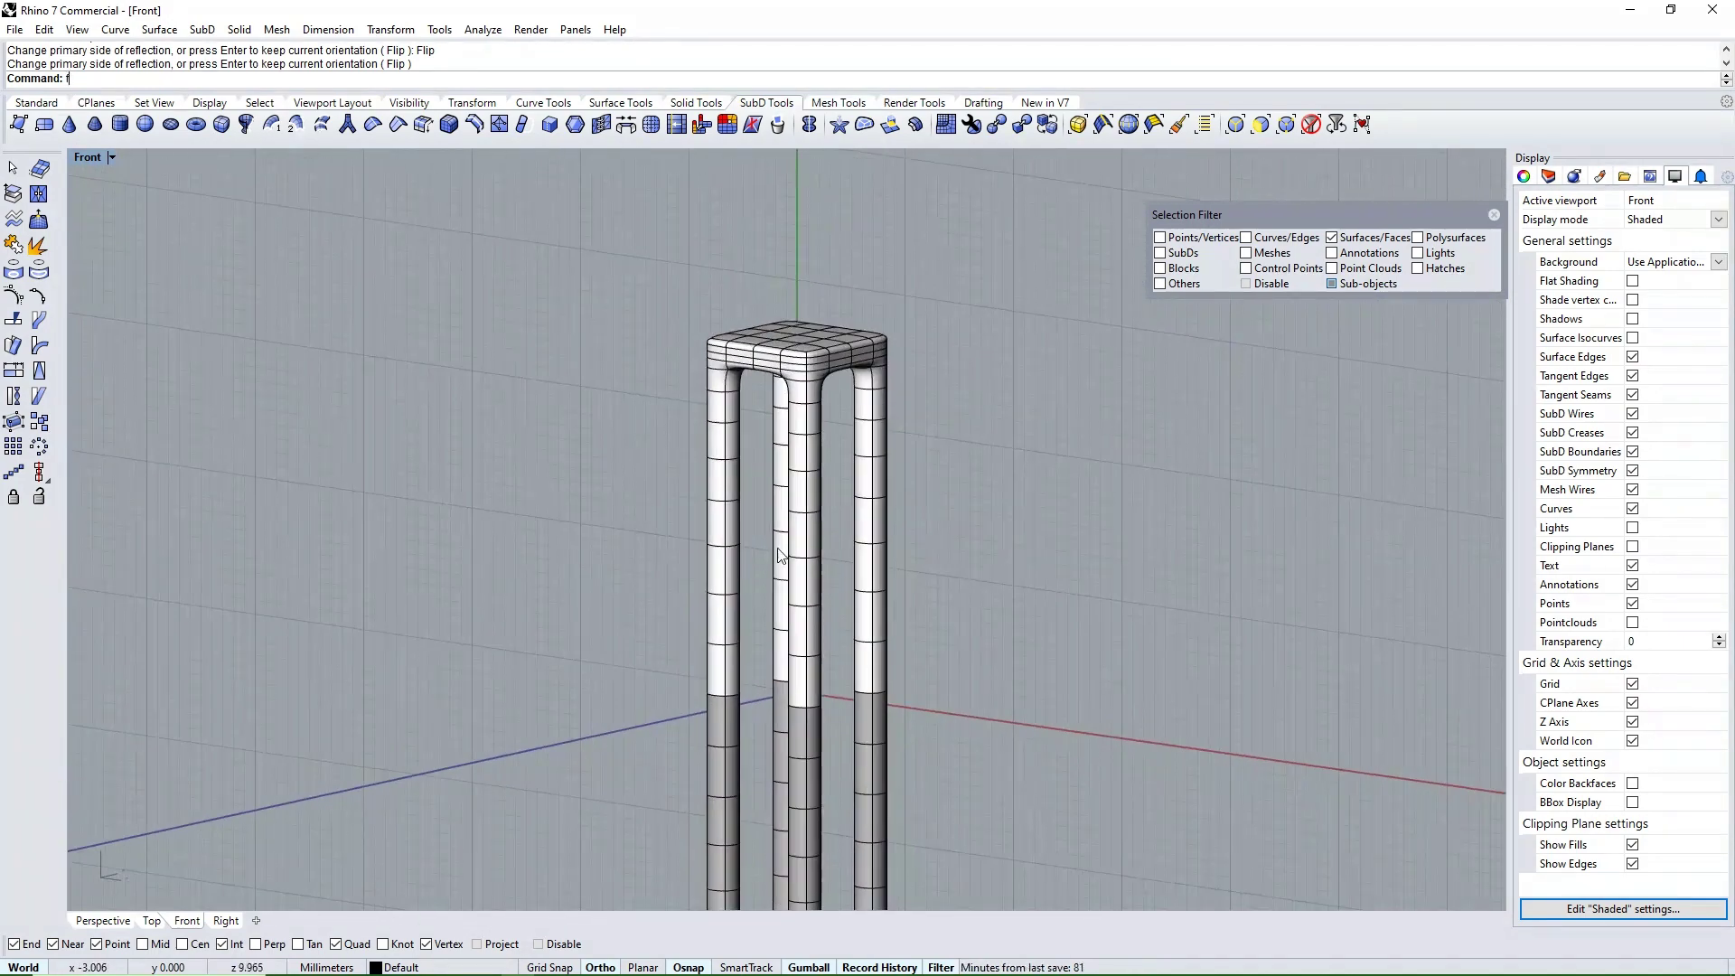
pyautogui.hotkey('ctrl', 'F2')
# Pick faces on two legs just below the top plate for a diagonal bridge
pyautogui.moveTo(814, 503)
pyautogui.keyDown('ctrl'); pyautogui.keyDown('shift'); pyautogui.mouseDown(button='right')
pyautogui.moveTo(805, 523)
pyautogui.moveTo(784, 432)
pyautogui.moveTo(811, 441)
pyautogui.moveTo(768, 426)
pyautogui.mouseUp(button='right'); pyautogui.keyUp('shift'); pyautogui.keyUp('ctrl')
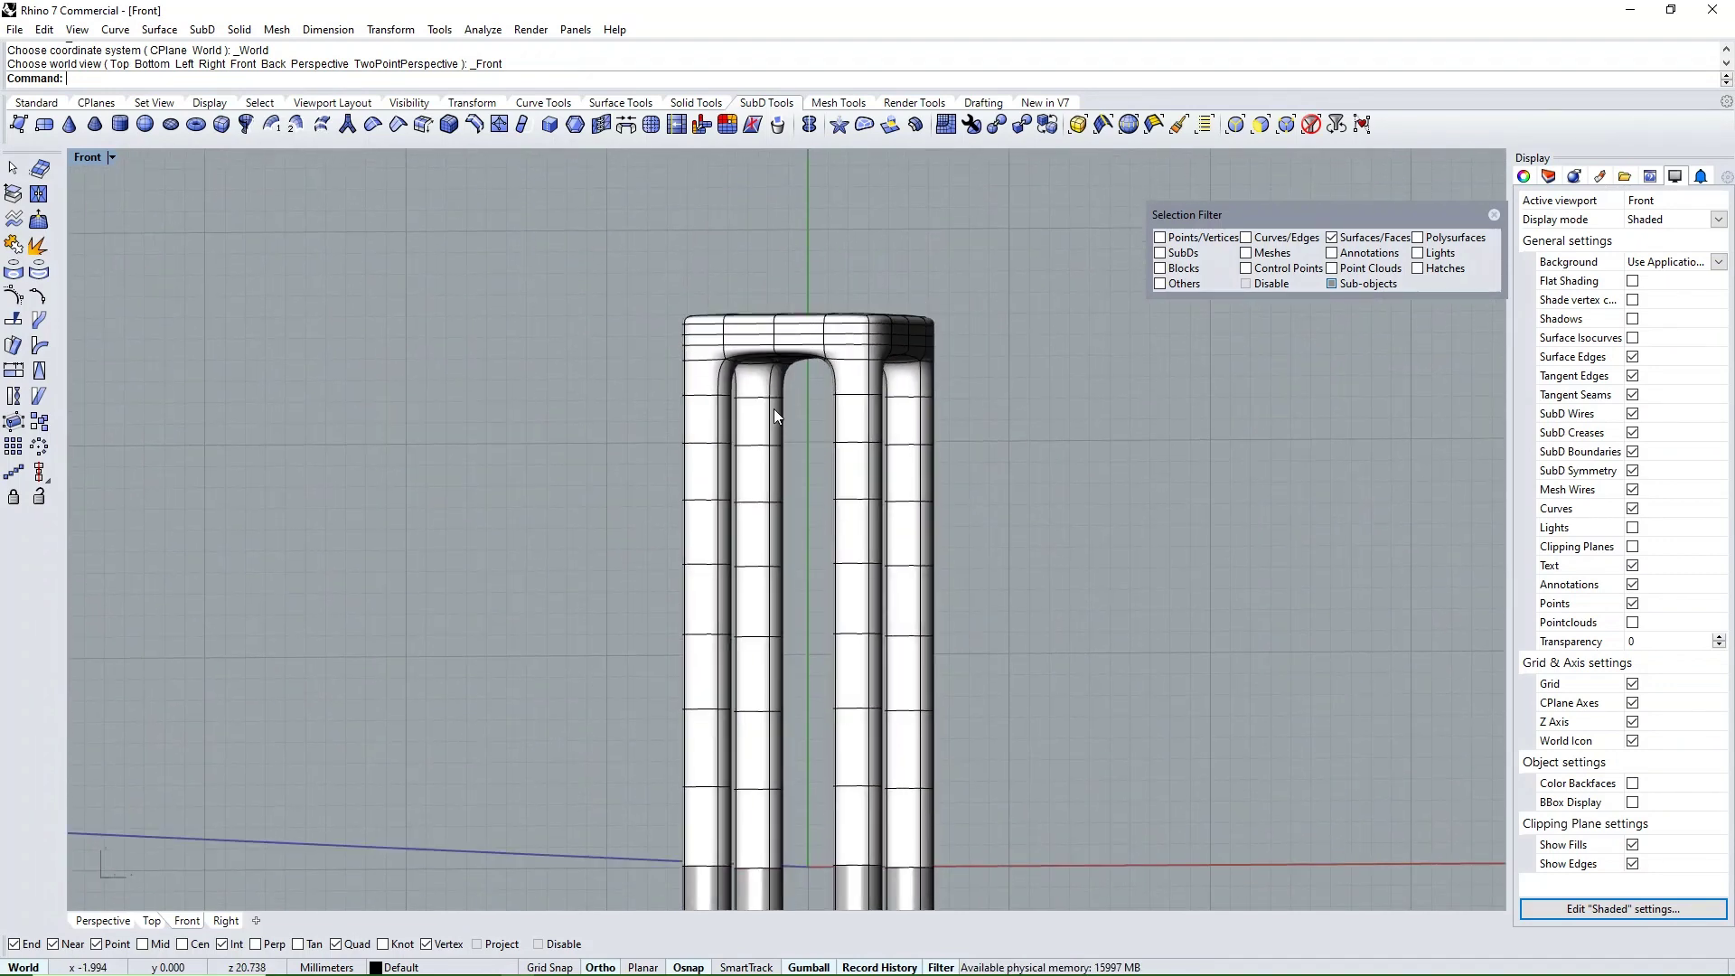
pyautogui.click(625, 124)
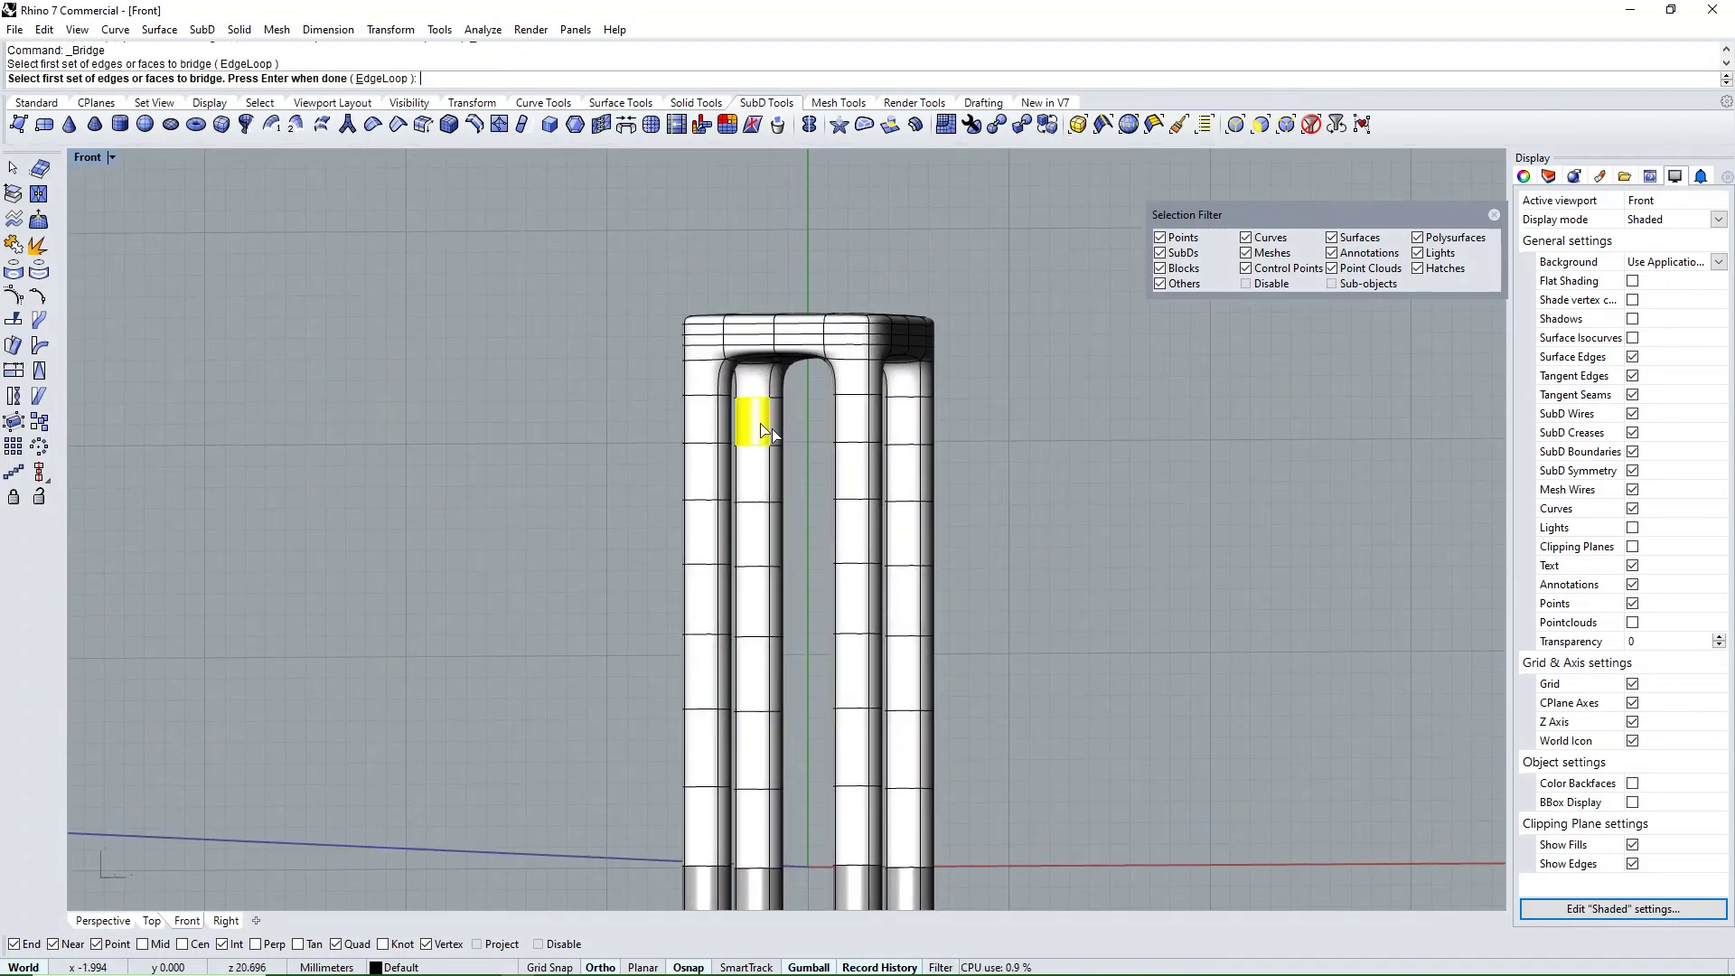
pyautogui.moveTo(779, 435)
pyautogui.keyDown('ctrl'); pyautogui.keyDown('shift'); pyautogui.mouseDown(button='right')
pyautogui.moveTo(918, 473)
pyautogui.moveTo(858, 439)
pyautogui.moveTo(786, 496)
pyautogui.moveTo(876, 499)
pyautogui.moveTo(966, 569)
pyautogui.mouseUp(button='right'); pyautogui.keyUp('shift'); pyautogui.keyUp('ctrl')
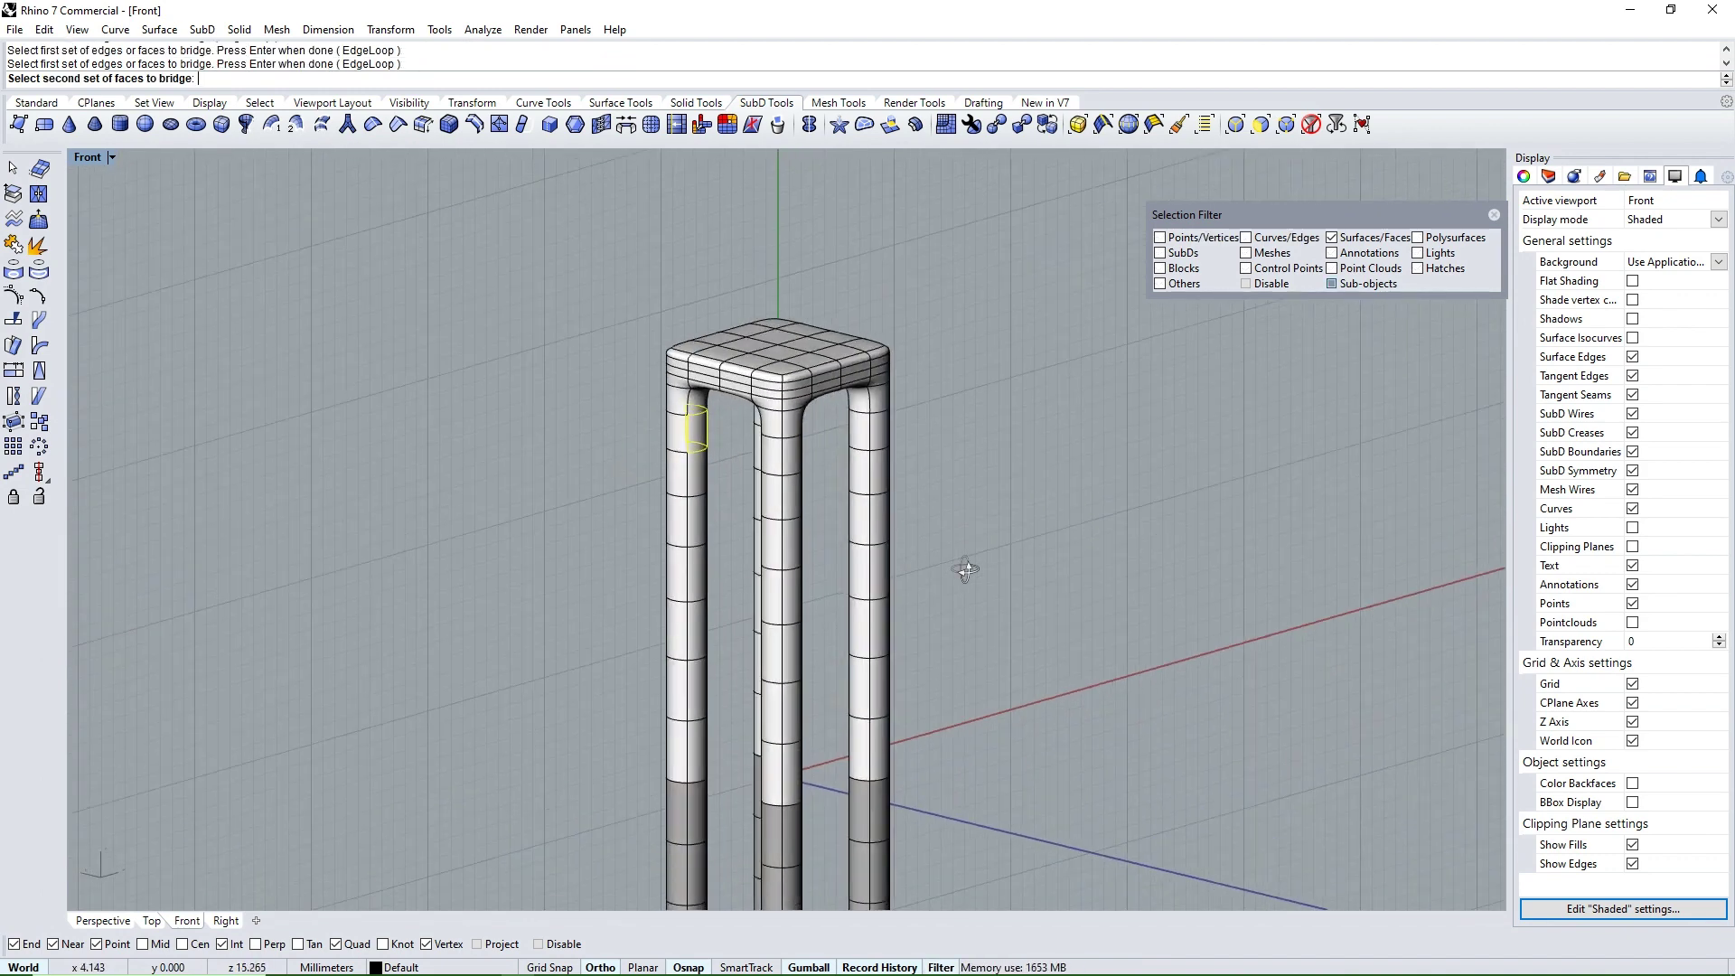
pyautogui.press('Return')
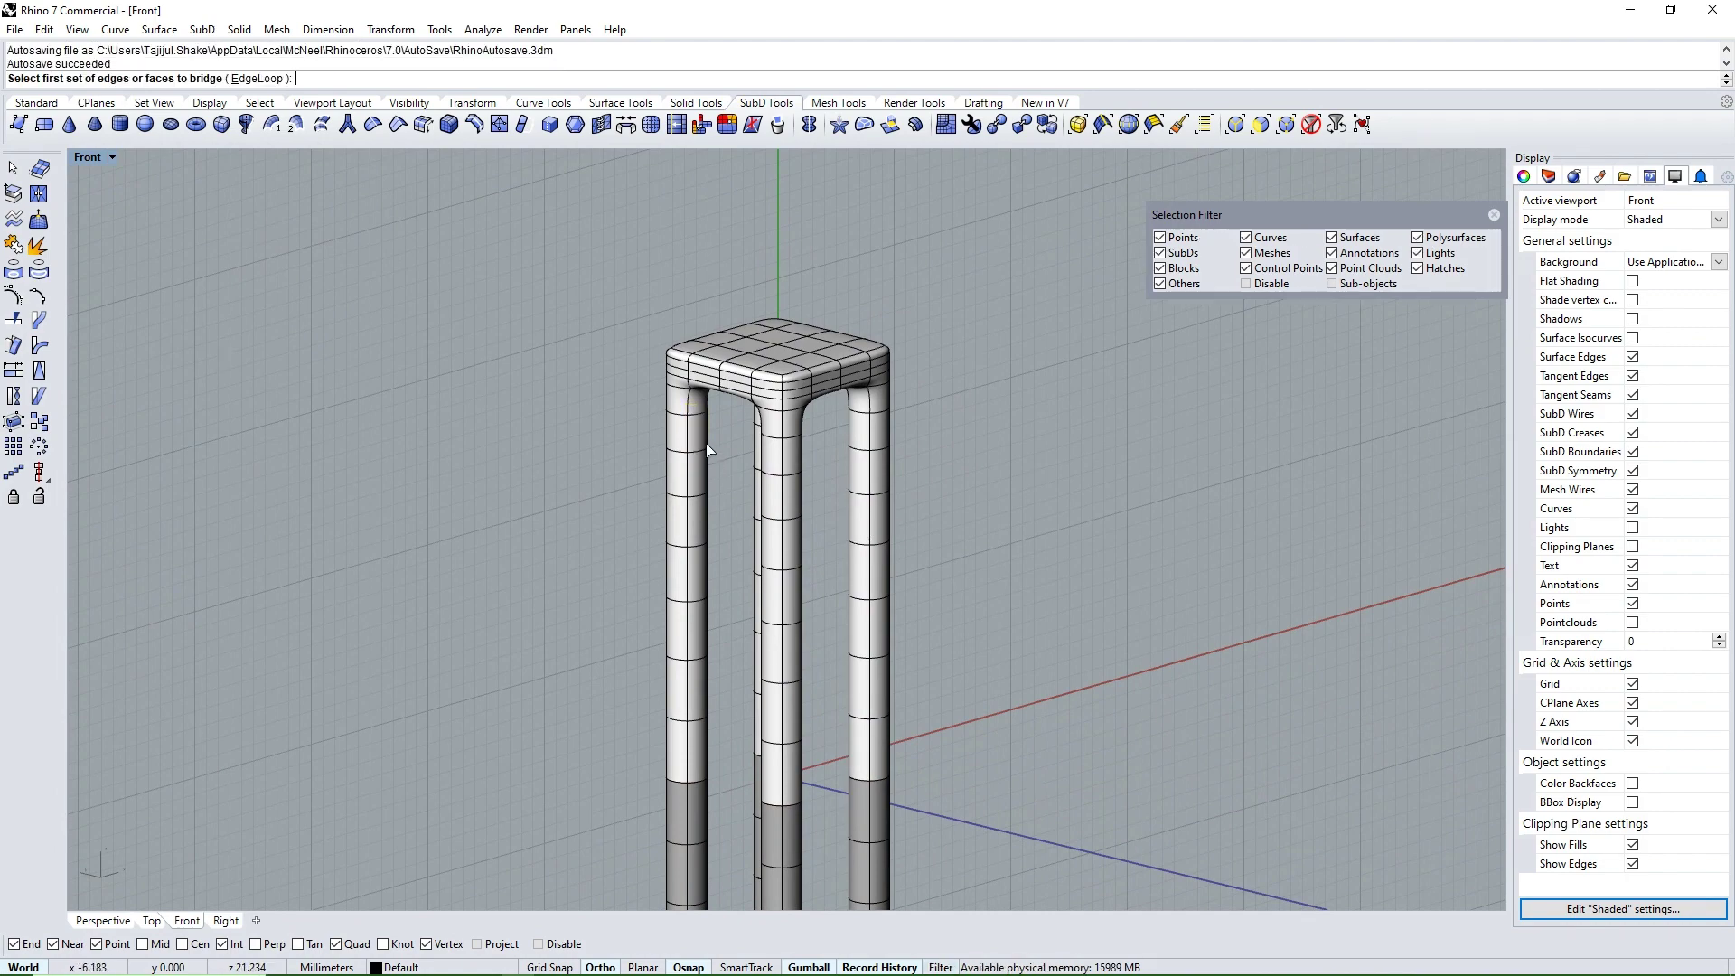
pyautogui.moveTo(790, 482)
pyautogui.keyDown('ctrl'); pyautogui.keyDown('shift'); pyautogui.mouseDown(button='right')
pyautogui.moveTo(790, 444)
pyautogui.moveTo(777, 468)
pyautogui.moveTo(848, 446)
pyautogui.moveTo(941, 553)
pyautogui.moveTo(903, 523)
pyautogui.mouseUp(button='right'); pyautogui.keyUp('shift'); pyautogui.keyUp('ctrl')
pyautogui.press('Return')
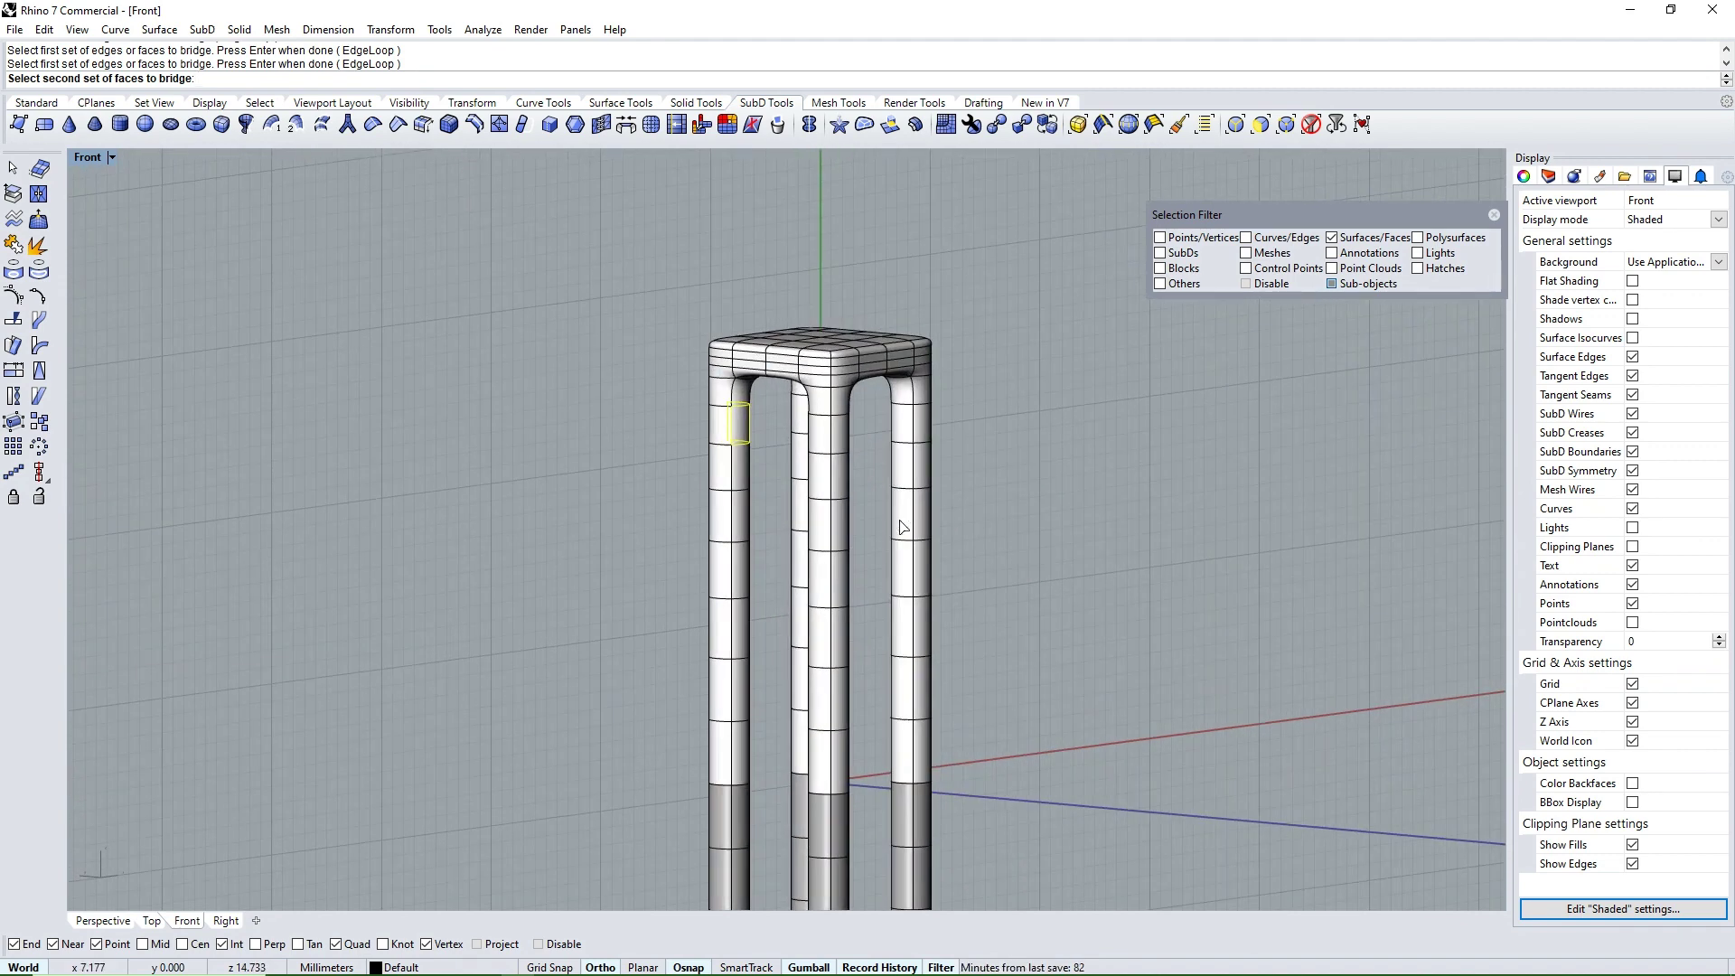
pyautogui.moveTo(901, 526)
pyautogui.keyDown('ctrl'); pyautogui.keyDown('shift'); pyautogui.mouseDown(button='right')
pyautogui.moveTo(761, 515)
pyautogui.moveTo(912, 511)
pyautogui.mouseUp(button='right'); pyautogui.keyUp('shift'); pyautogui.keyUp('ctrl')
pyautogui.scroll(4, 777, 513)
pyautogui.press('Return')
# Create the bridge with 5 segments at 100% straightness
pyautogui.scroll(-3, 793, 508)
pyautogui.doubleClick(217, 174)
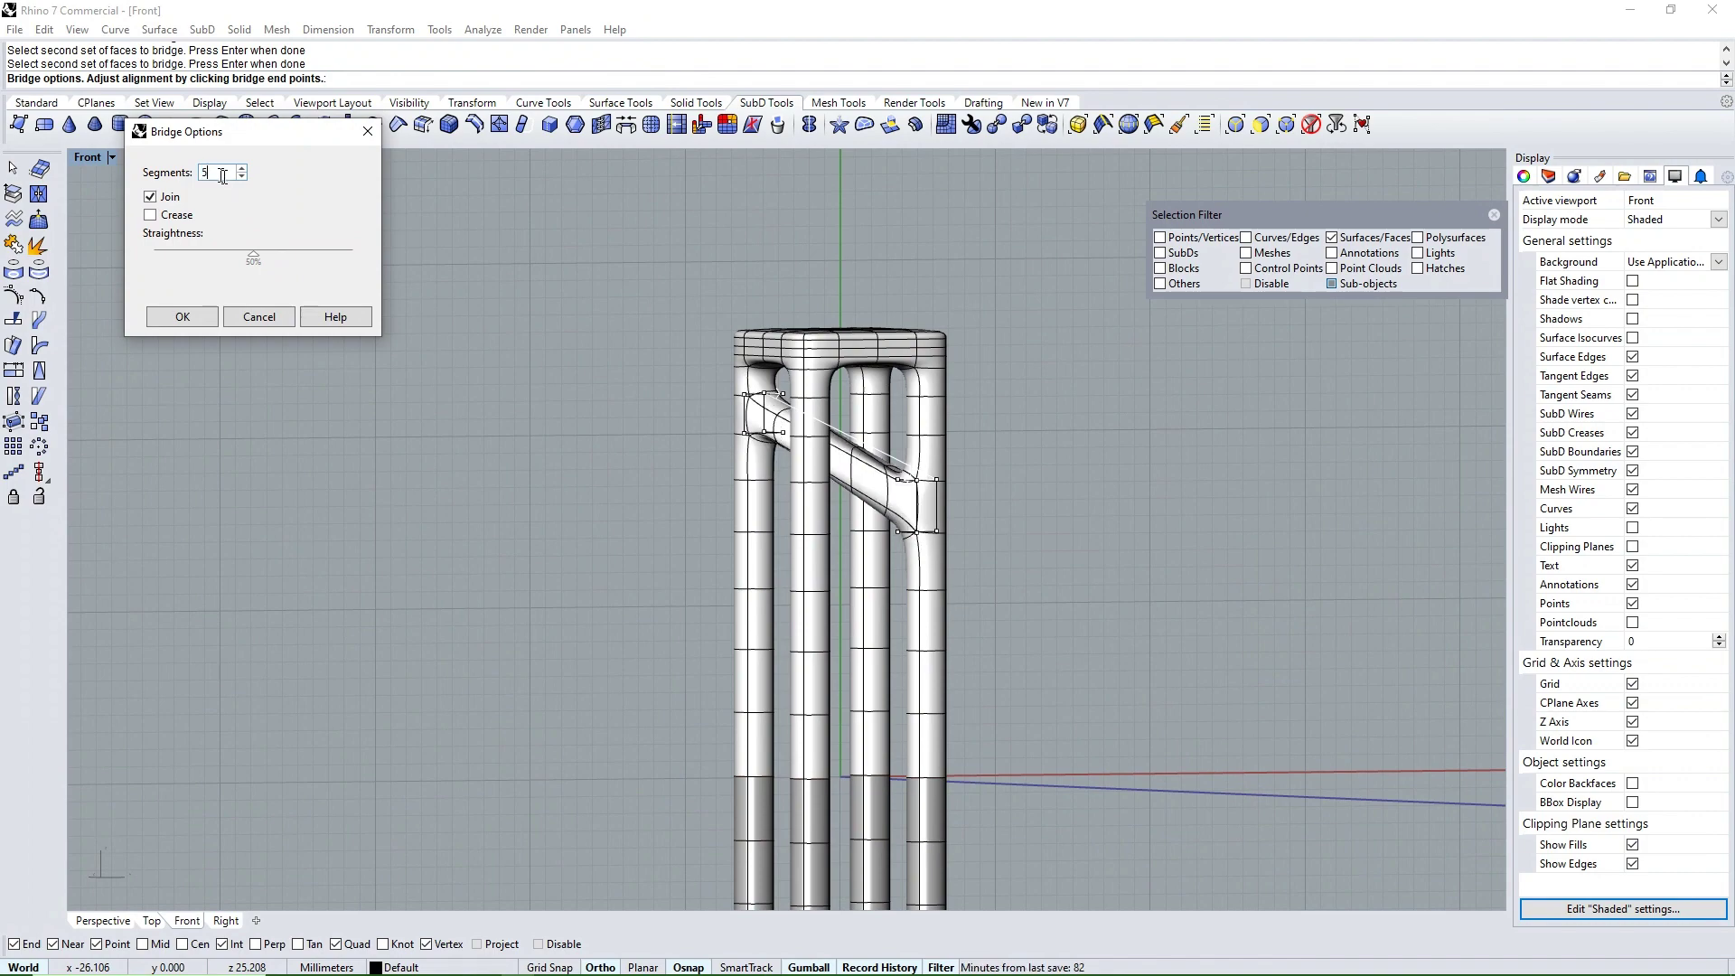
pyautogui.keyDown('ctrl'); pyautogui.keyDown('shift'); pyautogui.moveTo(900, 541); pyautogui.dragTo(1355, 569, button='right'); pyautogui.keyUp('shift'); pyautogui.keyUp('ctrl')
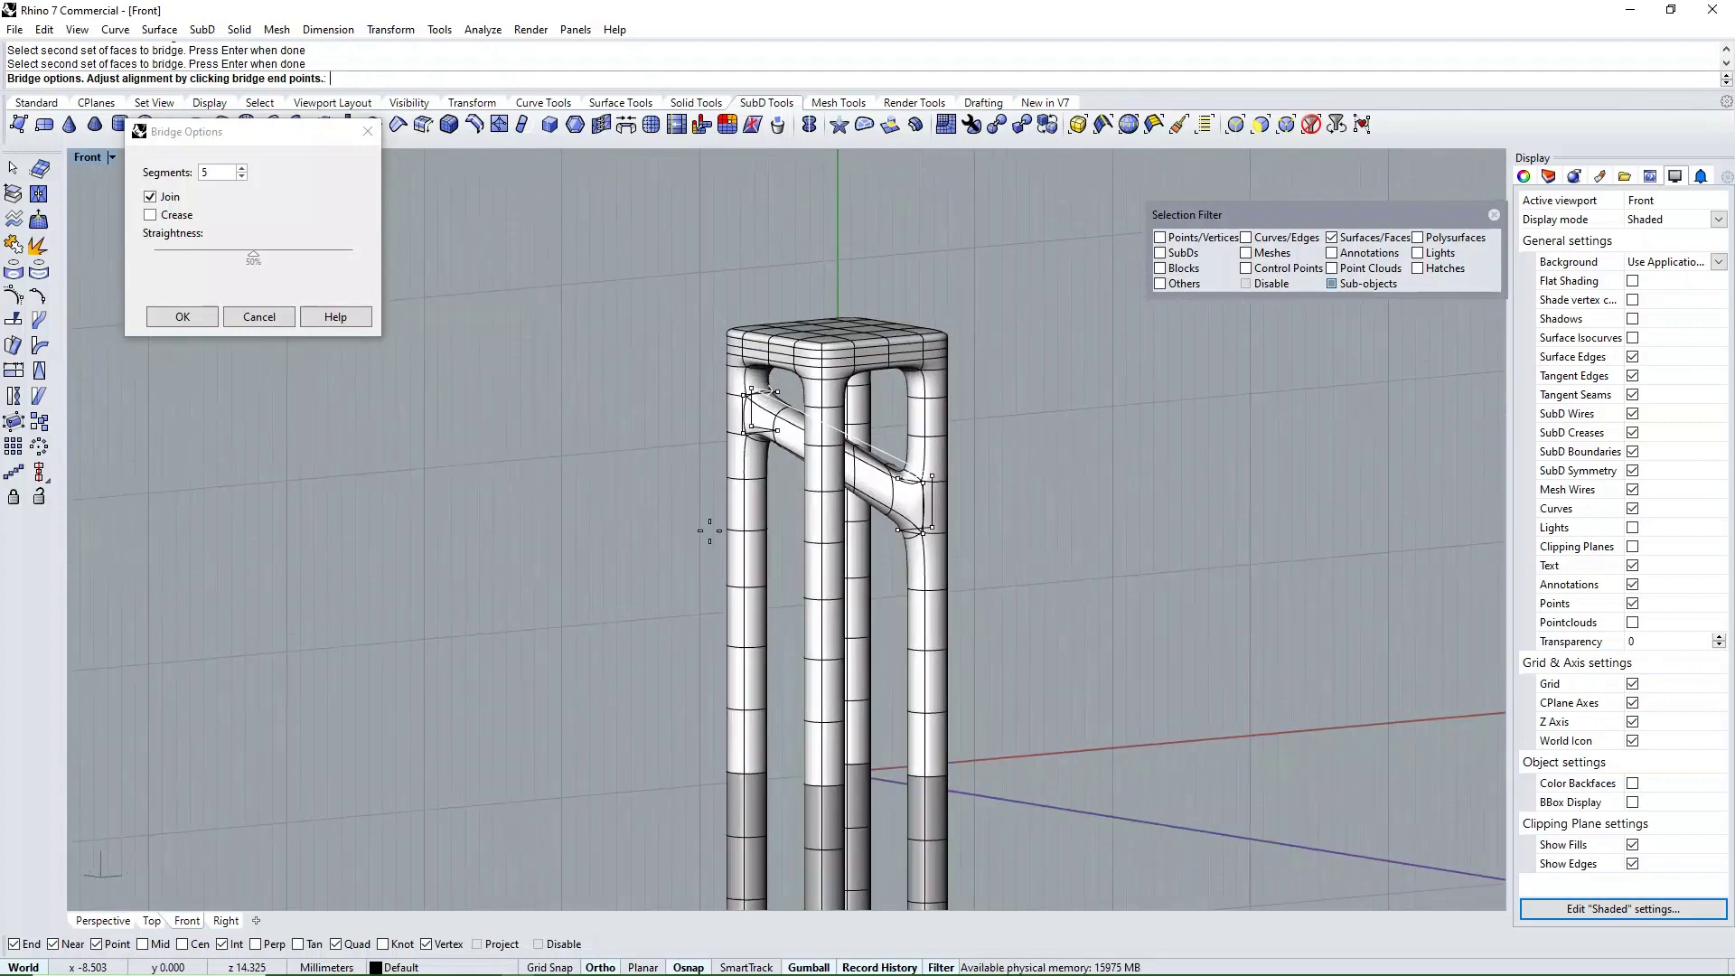
pyautogui.moveTo(253, 256); pyautogui.dragTo(411, 262)
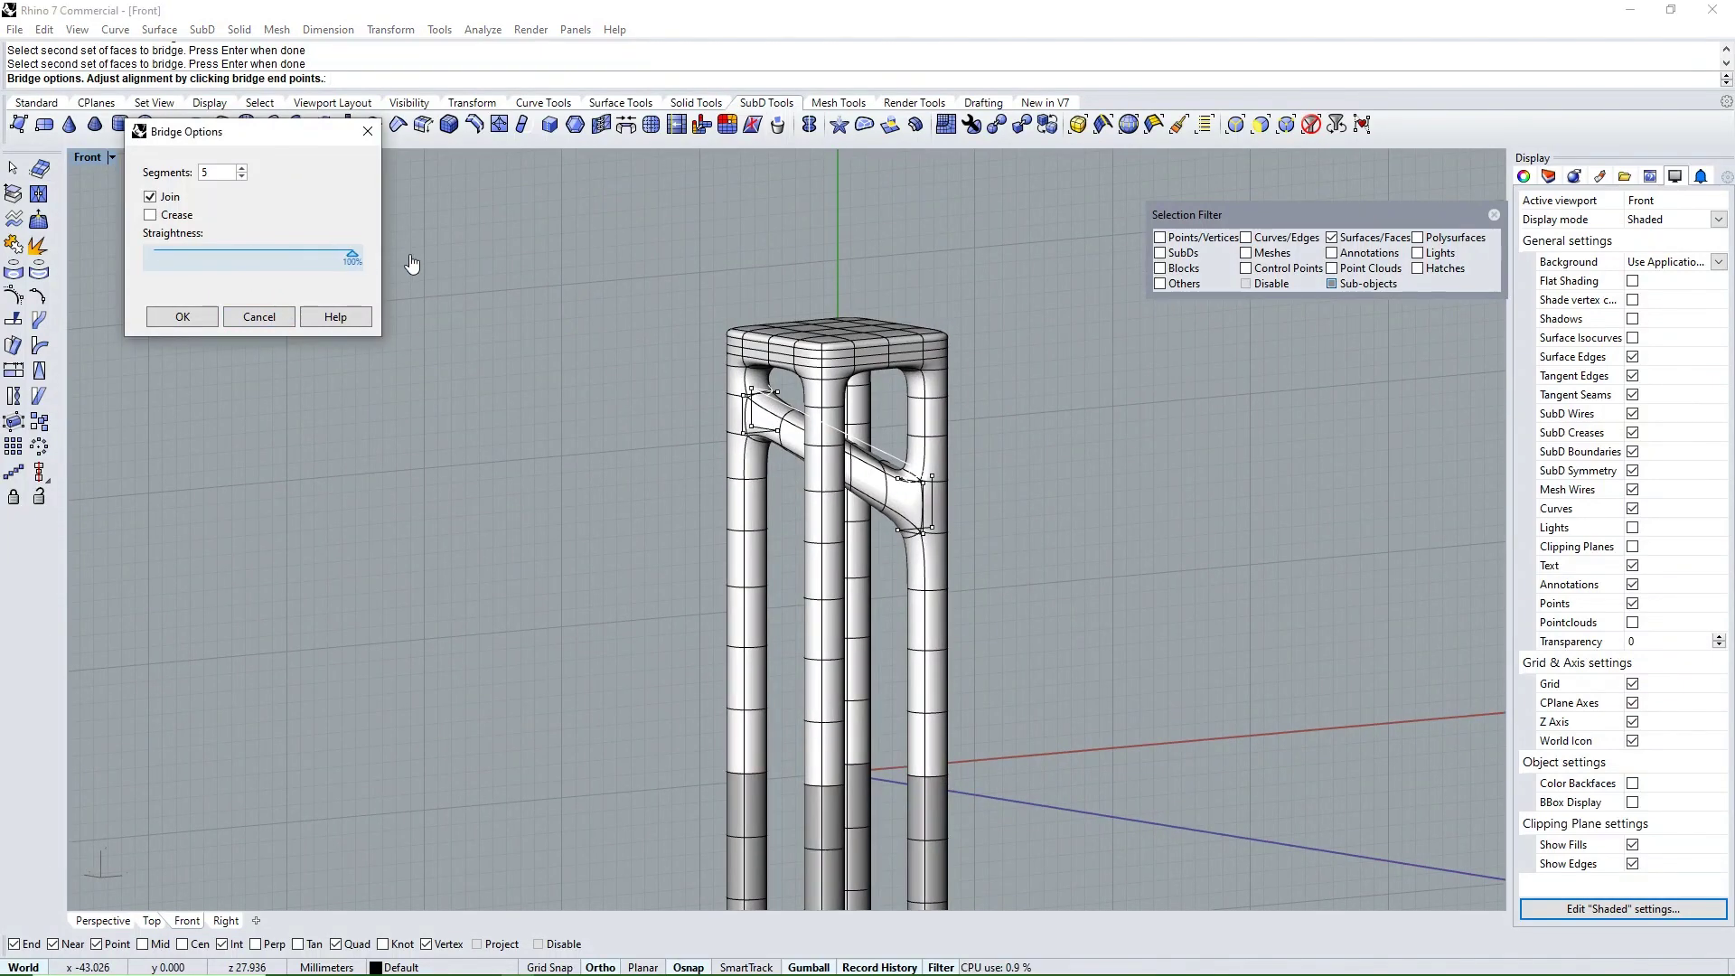
pyautogui.click(193, 318)
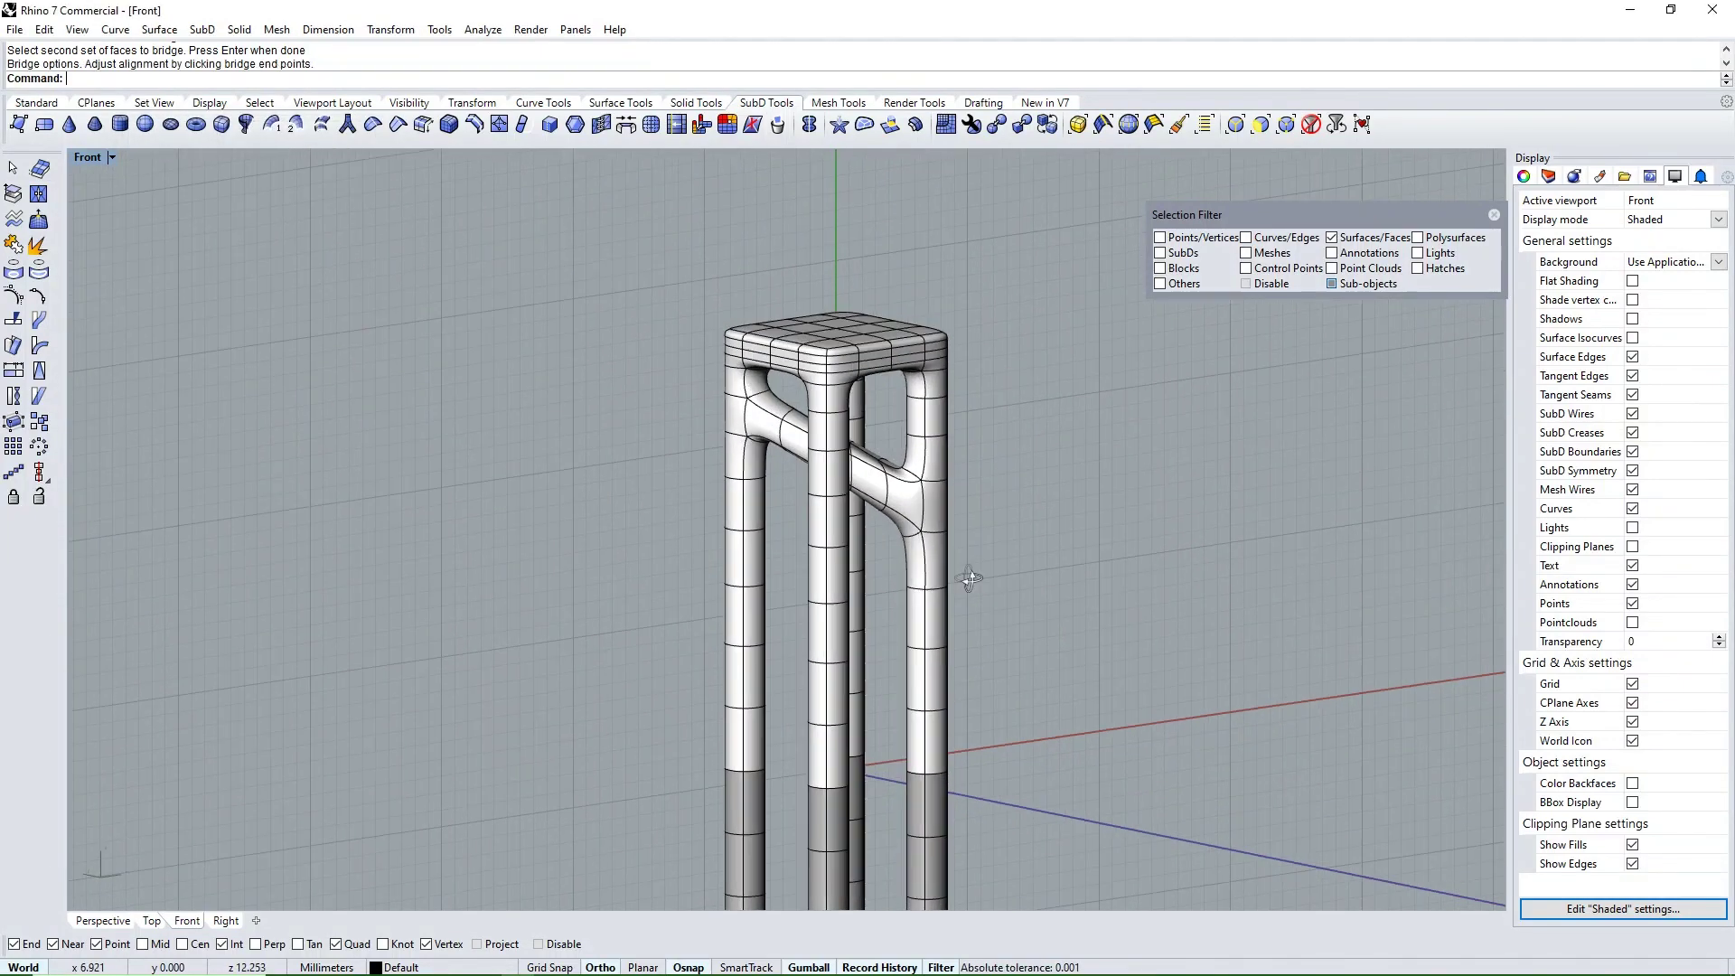
pyautogui.moveTo(953, 573)
pyautogui.keyDown('ctrl'); pyautogui.keyDown('shift'); pyautogui.mouseDown(button='right')
pyautogui.moveTo(1130, 522)
pyautogui.moveTo(1216, 348)
pyautogui.moveTo(1115, 593)
pyautogui.moveTo(988, 554)
pyautogui.moveTo(1162, 554)
pyautogui.moveTo(997, 504)
pyautogui.moveTo(857, 515)
pyautogui.moveTo(763, 595)
pyautogui.moveTo(833, 554)
pyautogui.moveTo(648, 560)
pyautogui.moveTo(888, 291)
pyautogui.moveTo(827, 455)
pyautogui.moveTo(771, 416)
pyautogui.moveTo(750, 461)
pyautogui.moveTo(816, 463)
pyautogui.moveTo(719, 524)
pyautogui.moveTo(777, 493)
pyautogui.moveTo(802, 503)
pyautogui.moveTo(732, 454)
pyautogui.mouseUp(button='right'); pyautogui.keyUp('shift'); pyautogui.keyUp('ctrl')
# Bridge two leg faces lower down, angled opposite the first, with 5 segments and 100% straightness
pyautogui.scroll(4, 732, 453)
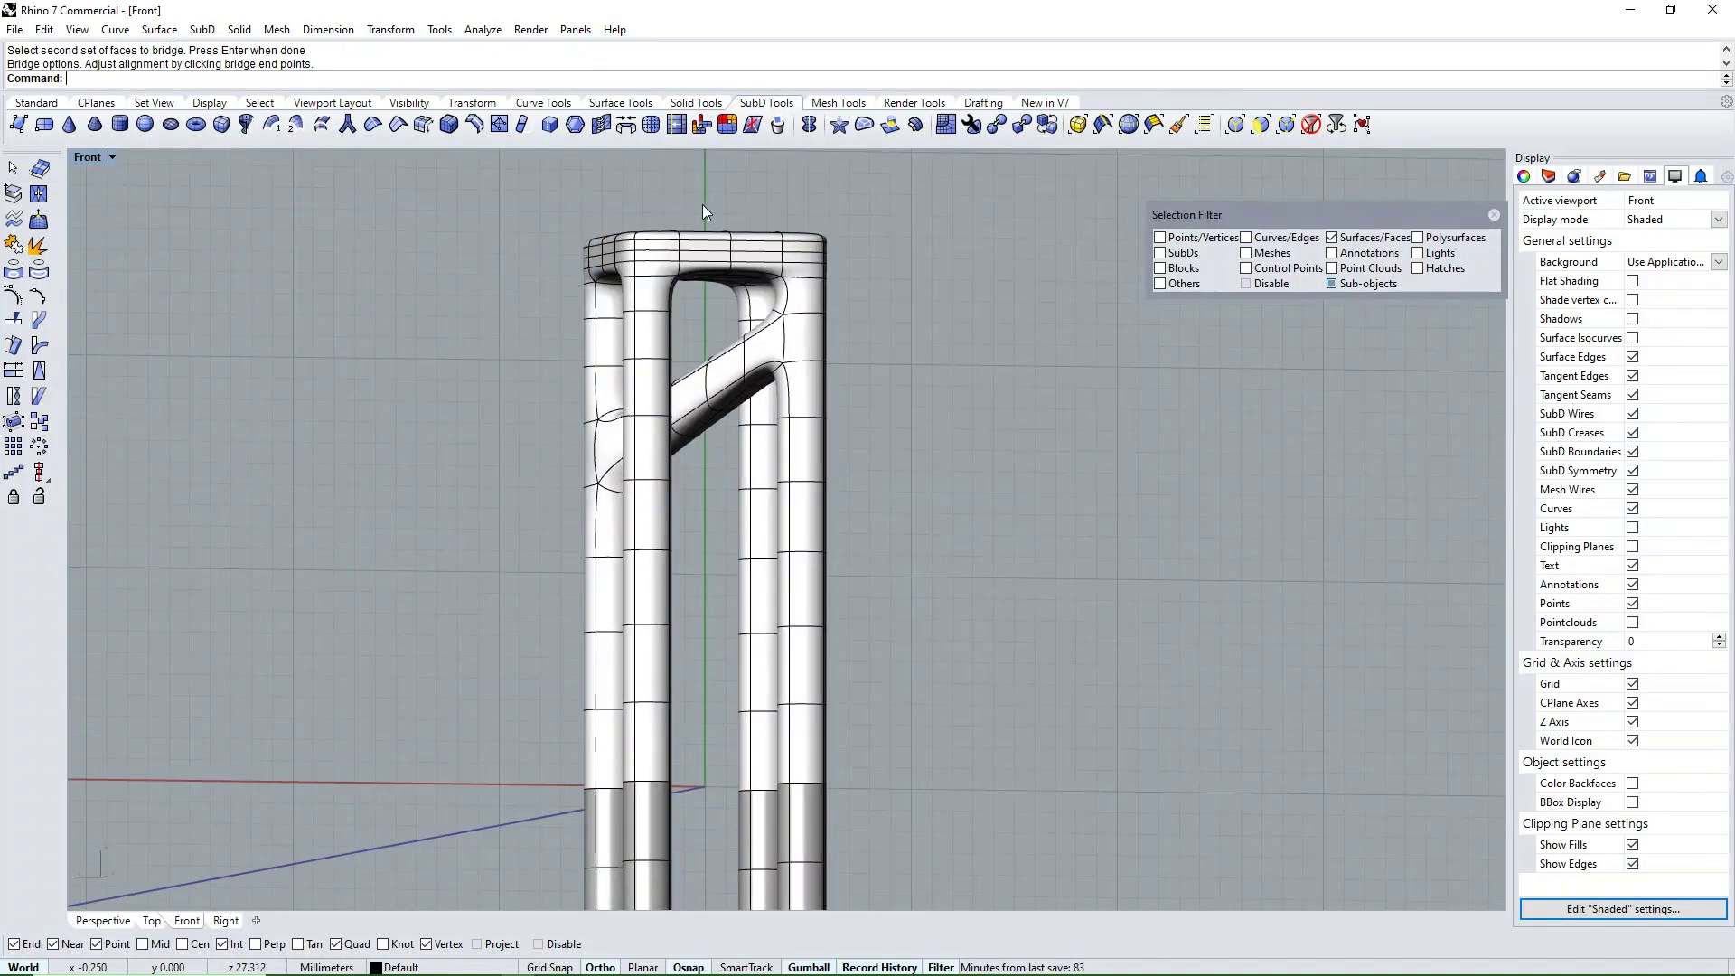
pyautogui.click(626, 129)
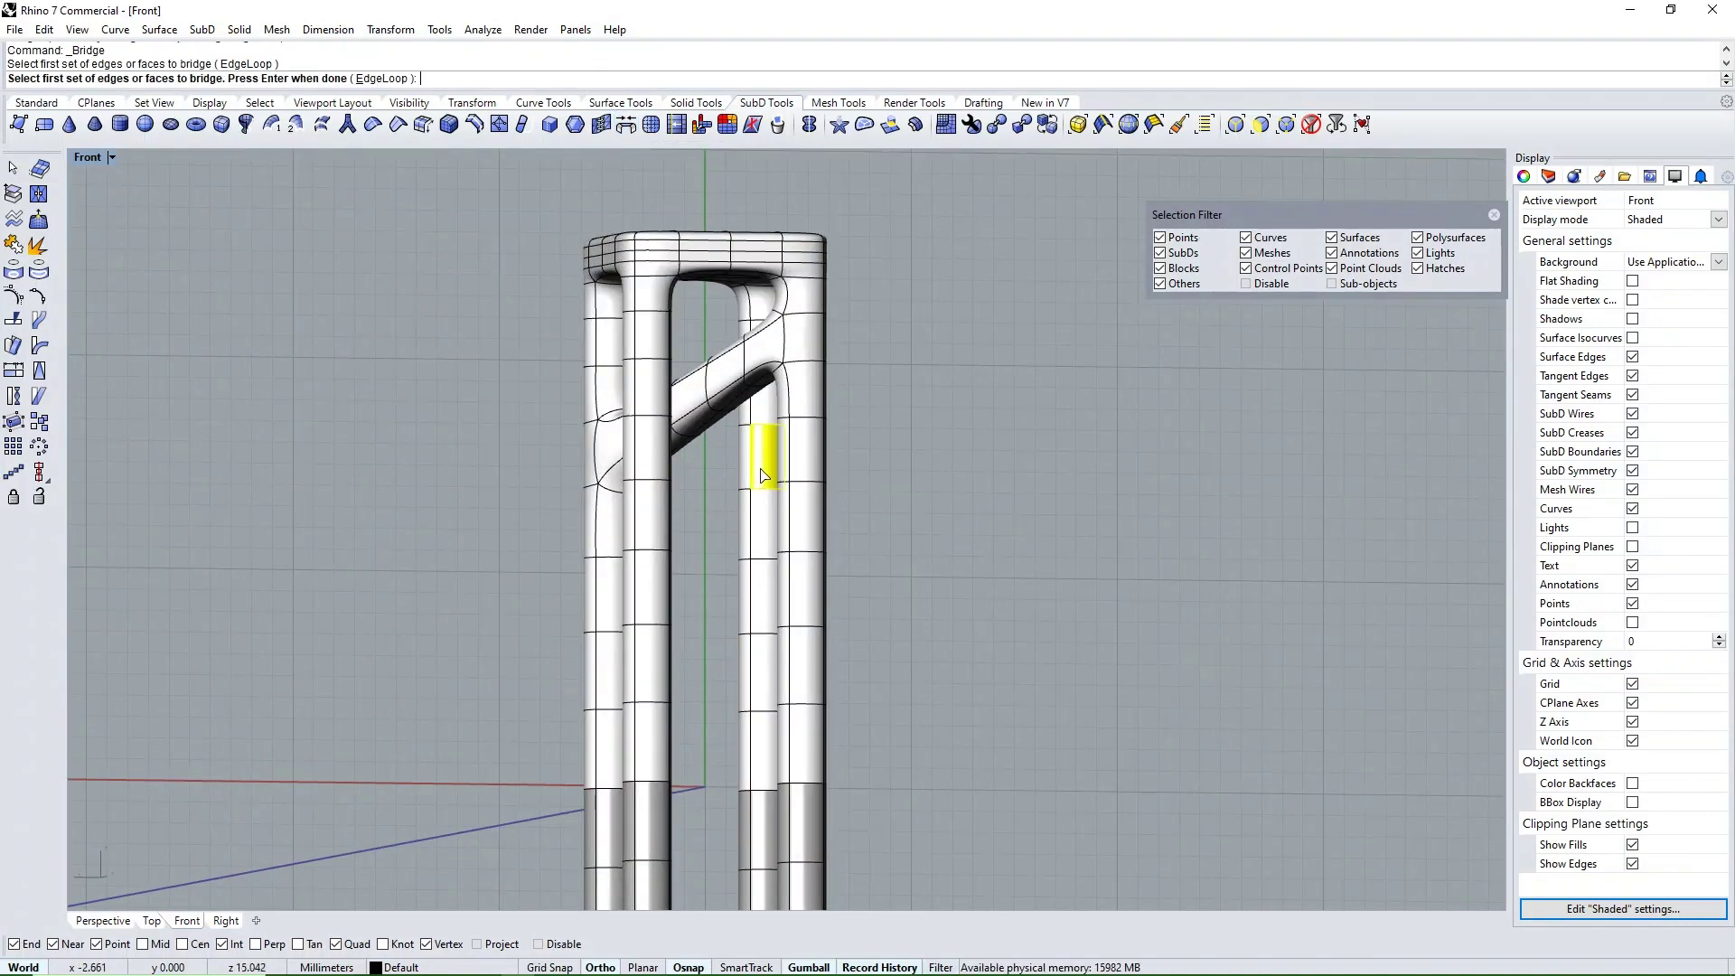
pyautogui.moveTo(762, 474)
pyautogui.keyDown('ctrl'); pyautogui.keyDown('shift'); pyautogui.mouseDown(button='right')
pyautogui.moveTo(723, 470)
pyautogui.moveTo(686, 522)
pyautogui.moveTo(693, 564)
pyautogui.mouseUp(button='right'); pyautogui.keyUp('shift'); pyautogui.keyUp('ctrl')
pyautogui.press('Return')
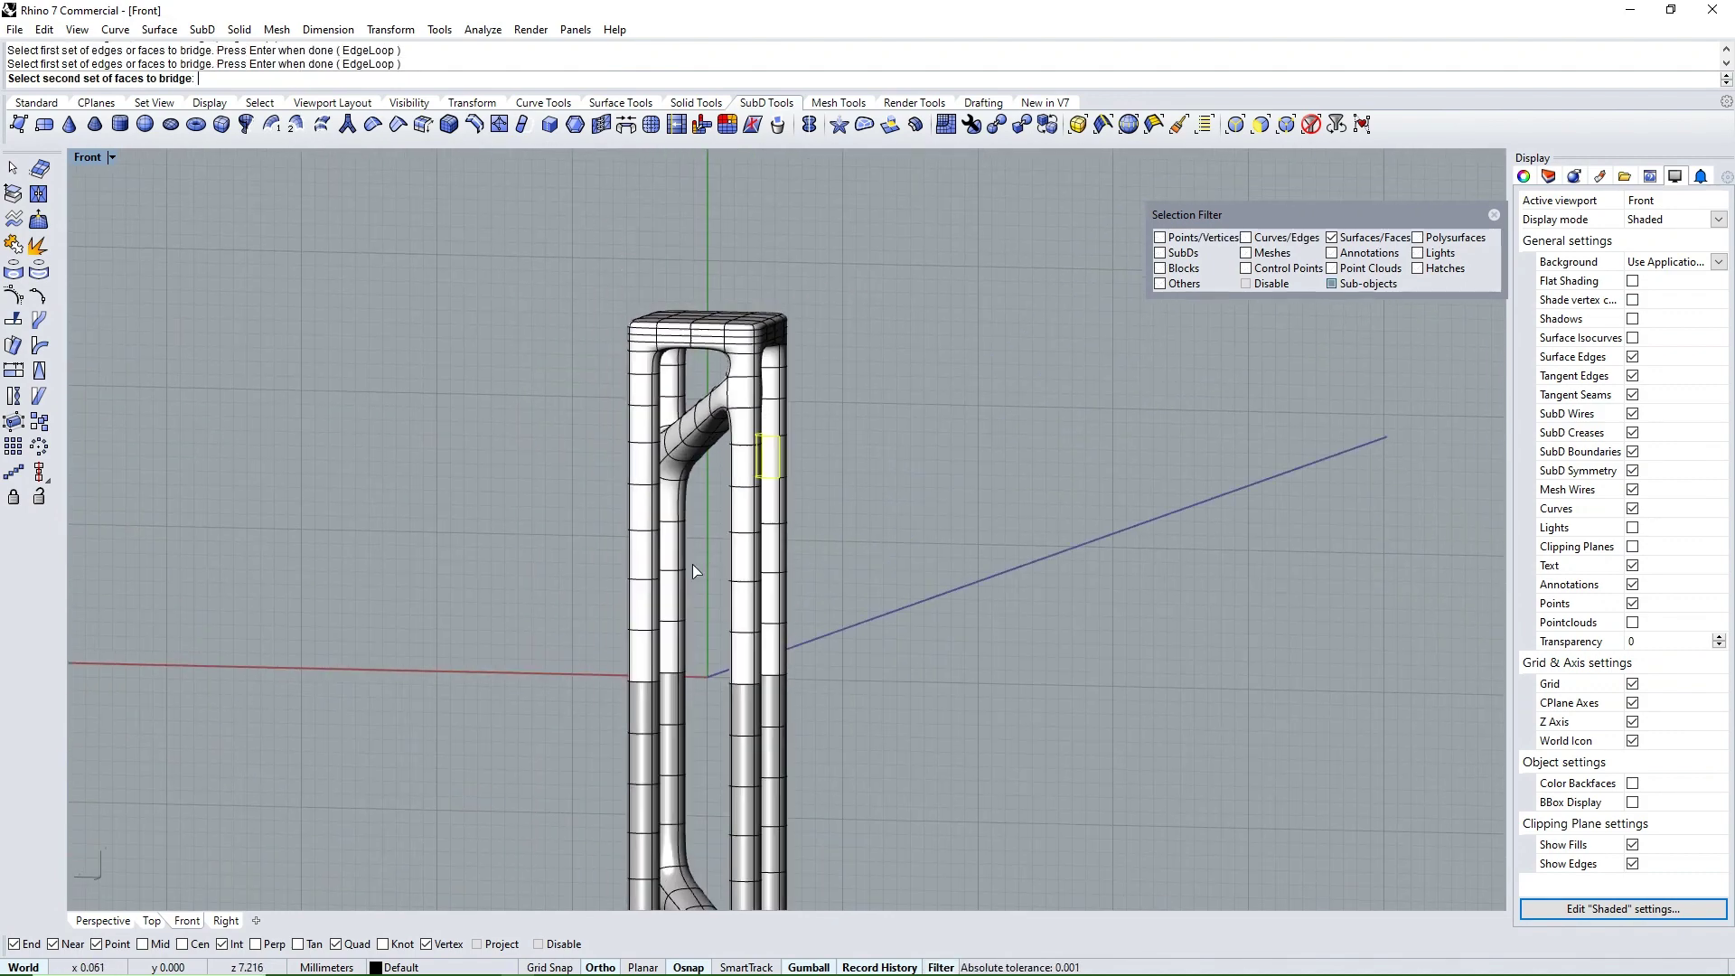
pyautogui.scroll(2, 692, 564)
pyautogui.moveTo(657, 555)
pyautogui.keyDown('ctrl'); pyautogui.keyDown('shift'); pyautogui.mouseDown(button='right')
pyautogui.moveTo(604, 582)
pyautogui.moveTo(712, 569)
pyautogui.moveTo(653, 504)
pyautogui.moveTo(723, 406)
pyautogui.mouseUp(button='right'); pyautogui.keyUp('shift'); pyautogui.keyUp('ctrl')
pyautogui.click(615, 565)
pyautogui.scroll(2, 712, 570)
pyautogui.press('Return')
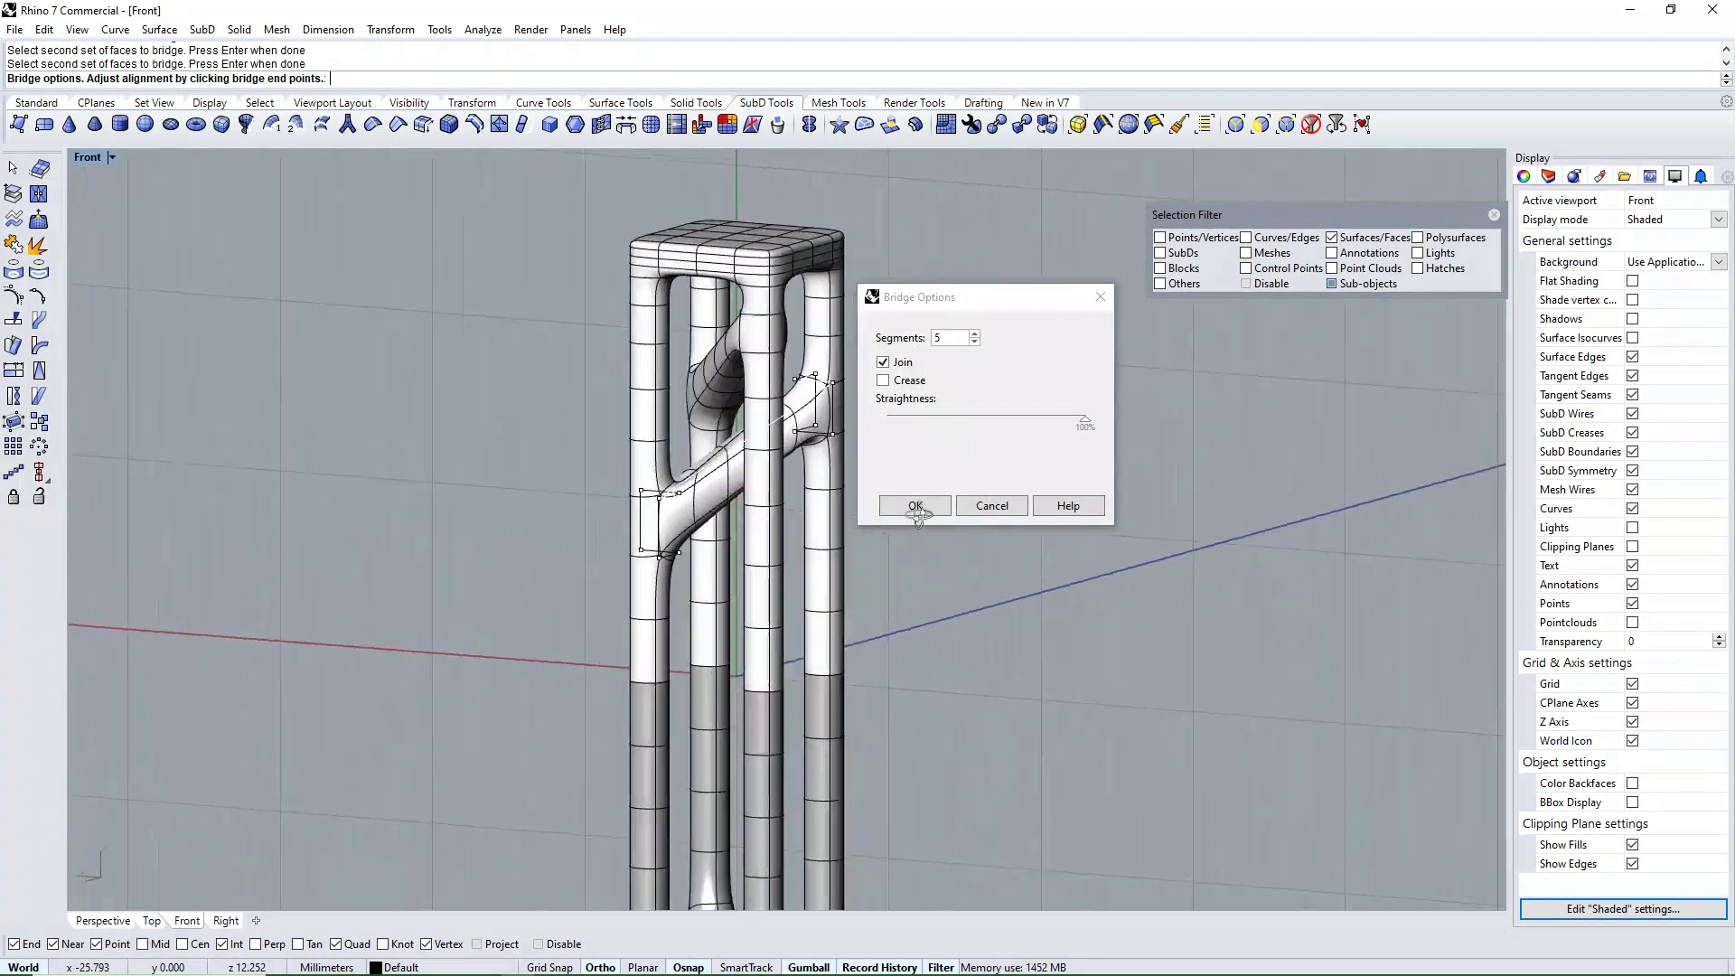
pyautogui.moveTo(759, 479)
pyautogui.keyDown('ctrl'); pyautogui.keyDown('shift'); pyautogui.mouseDown(button='right')
pyautogui.moveTo(880, 522)
pyautogui.moveTo(678, 623)
pyautogui.moveTo(678, 515)
pyautogui.moveTo(841, 601)
pyautogui.moveTo(1031, 593)
pyautogui.moveTo(937, 612)
pyautogui.moveTo(745, 606)
pyautogui.moveTo(727, 519)
pyautogui.moveTo(1213, 554)
pyautogui.moveTo(1085, 573)
pyautogui.moveTo(639, 542)
pyautogui.moveTo(883, 530)
pyautogui.moveTo(774, 506)
pyautogui.moveTo(750, 524)
pyautogui.mouseUp(button='right'); pyautogui.keyUp('shift'); pyautogui.keyUp('ctrl')
pyautogui.click(915, 508)
# Zoom in on the legs and repeat the Bridge command
pyautogui.scroll(3, 745, 606)
pyautogui.scroll(3, 731, 533)
pyautogui.scroll(-5, 730, 533)
pyautogui.scroll(3, 768, 542)
pyautogui.scroll(2, 767, 549)
pyautogui.scroll(3, 743, 502)
pyautogui.scroll(2, 734, 477)
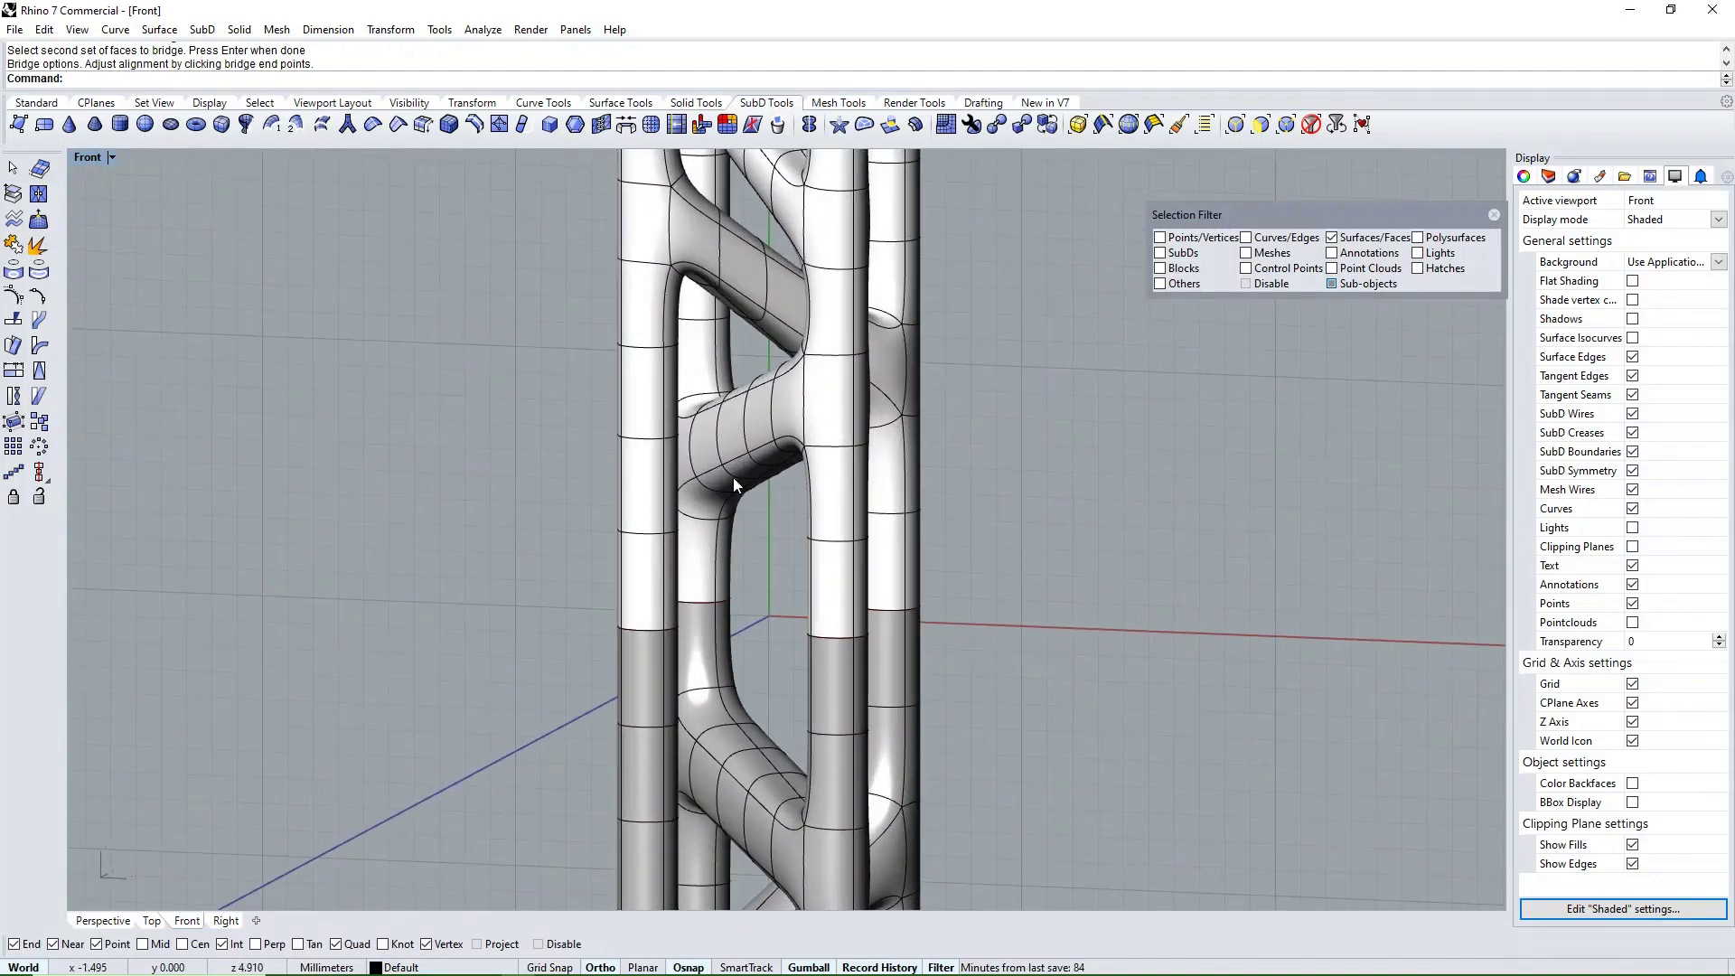
pyautogui.press('Return')
# Bridge a pair of opposing leg faces further down with another diagonal brace
pyautogui.click(737, 441)
pyautogui.moveTo(723, 436)
pyautogui.keyDown('ctrl'); pyautogui.keyDown('shift'); pyautogui.mouseDown(button='right')
pyautogui.moveTo(705, 496)
pyautogui.moveTo(764, 488)
pyautogui.moveTo(651, 484)
pyautogui.moveTo(767, 528)
pyautogui.moveTo(828, 507)
pyautogui.mouseUp(button='right'); pyautogui.keyUp('shift'); pyautogui.keyUp('ctrl')
pyautogui.press('Return')
pyautogui.press('Escape')
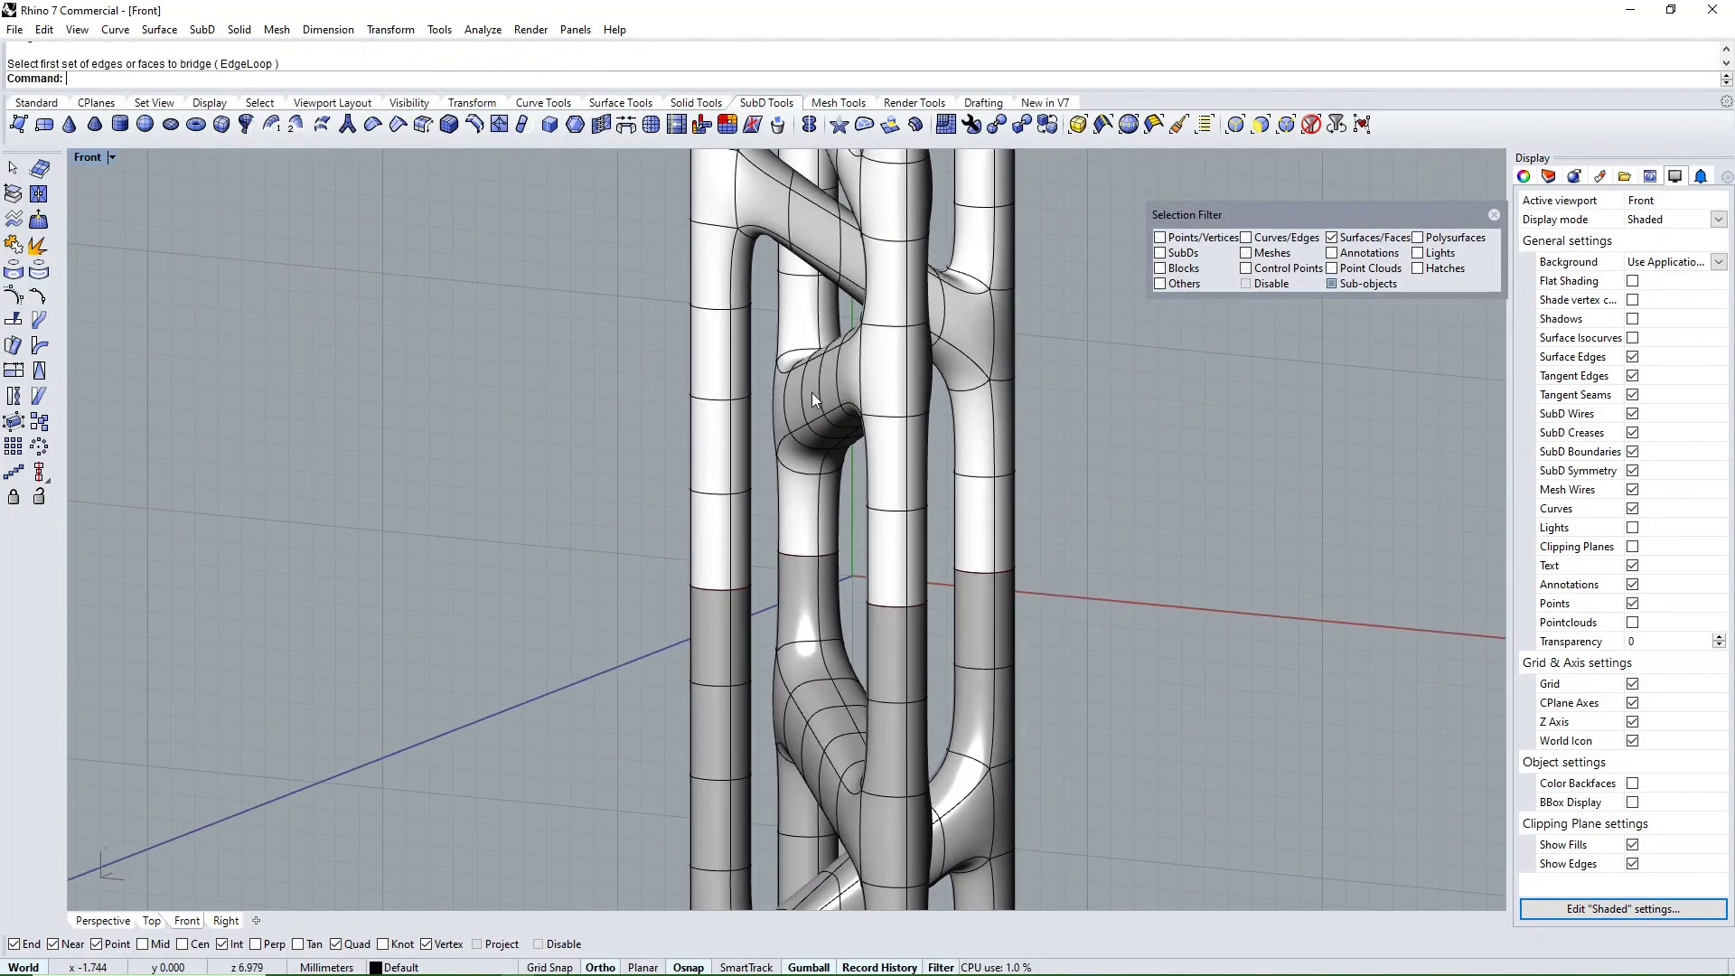
pyautogui.click(811, 392)
pyautogui.moveTo(812, 393)
pyautogui.keyDown('ctrl'); pyautogui.keyDown('shift'); pyautogui.mouseDown(button='right')
pyautogui.moveTo(729, 612)
pyautogui.moveTo(681, 554)
pyautogui.moveTo(1096, 515)
pyautogui.moveTo(685, 564)
pyautogui.moveTo(803, 414)
pyautogui.moveTo(827, 473)
pyautogui.moveTo(749, 550)
pyautogui.moveTo(773, 540)
pyautogui.moveTo(708, 488)
pyautogui.moveTo(868, 506)
pyautogui.moveTo(840, 542)
pyautogui.moveTo(772, 528)
pyautogui.moveTo(918, 539)
pyautogui.mouseUp(button='right'); pyautogui.keyUp('shift'); pyautogui.keyUp('ctrl')
pyautogui.click(728, 613)
pyautogui.press('Return')
# Add one more diagonal bridge between another pair of opposing leg faces
pyautogui.press('Return')
pyautogui.press('Return')
pyautogui.scroll(3, 854, 465)
pyautogui.click(830, 425)
pyautogui.click(777, 530)
pyautogui.press('Return')
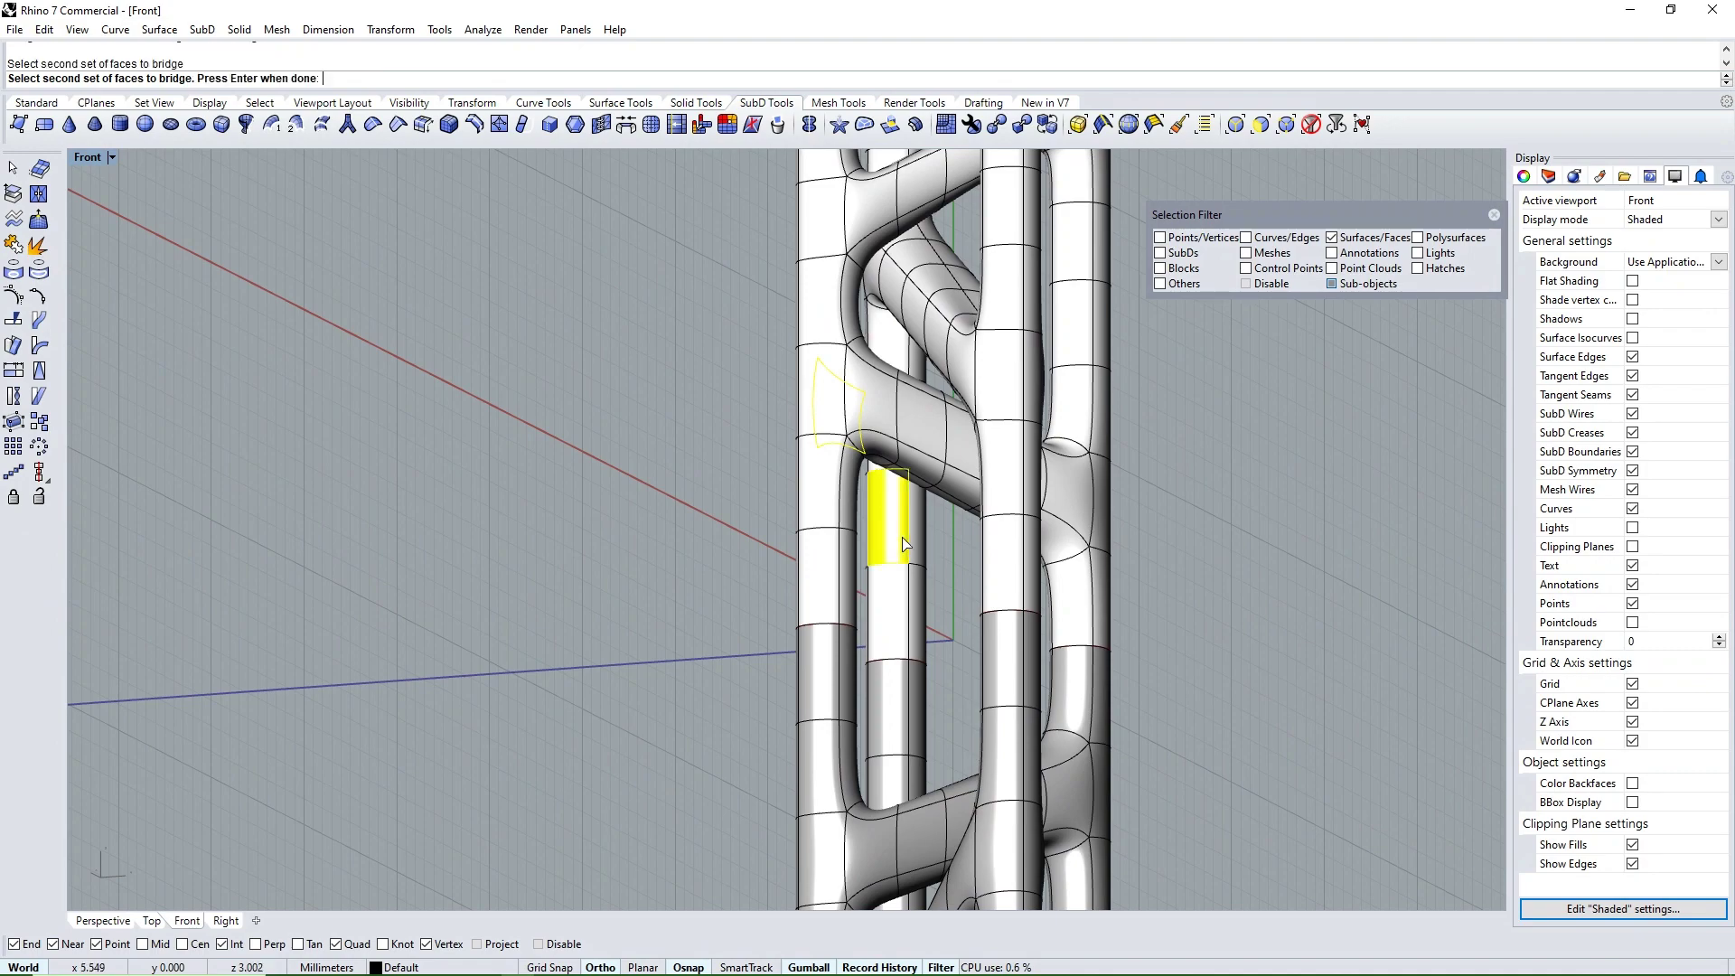
pyautogui.press('Return')
pyautogui.moveTo(906, 544)
pyautogui.keyDown('ctrl'); pyautogui.keyDown('shift'); pyautogui.mouseDown(button='right')
pyautogui.moveTo(898, 743)
pyautogui.moveTo(848, 506)
pyautogui.mouseUp(button='right'); pyautogui.keyUp('shift'); pyautogui.keyUp('ctrl')
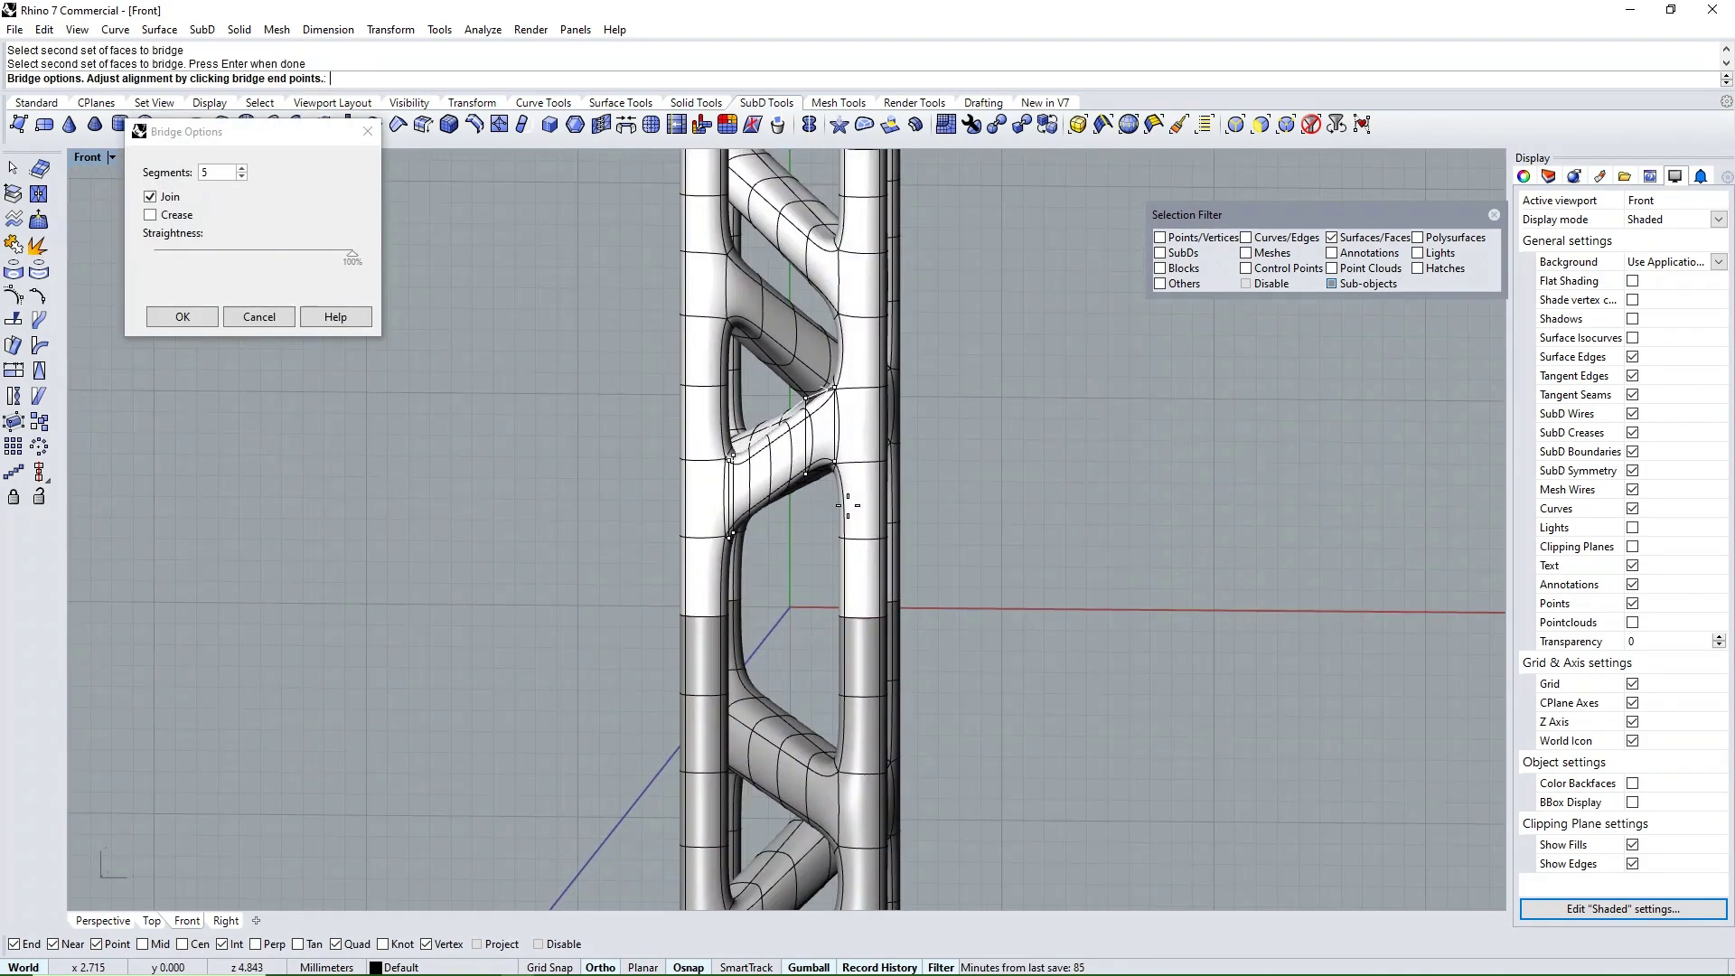
pyautogui.press('Return')
pyautogui.scroll(-5, 848, 543)
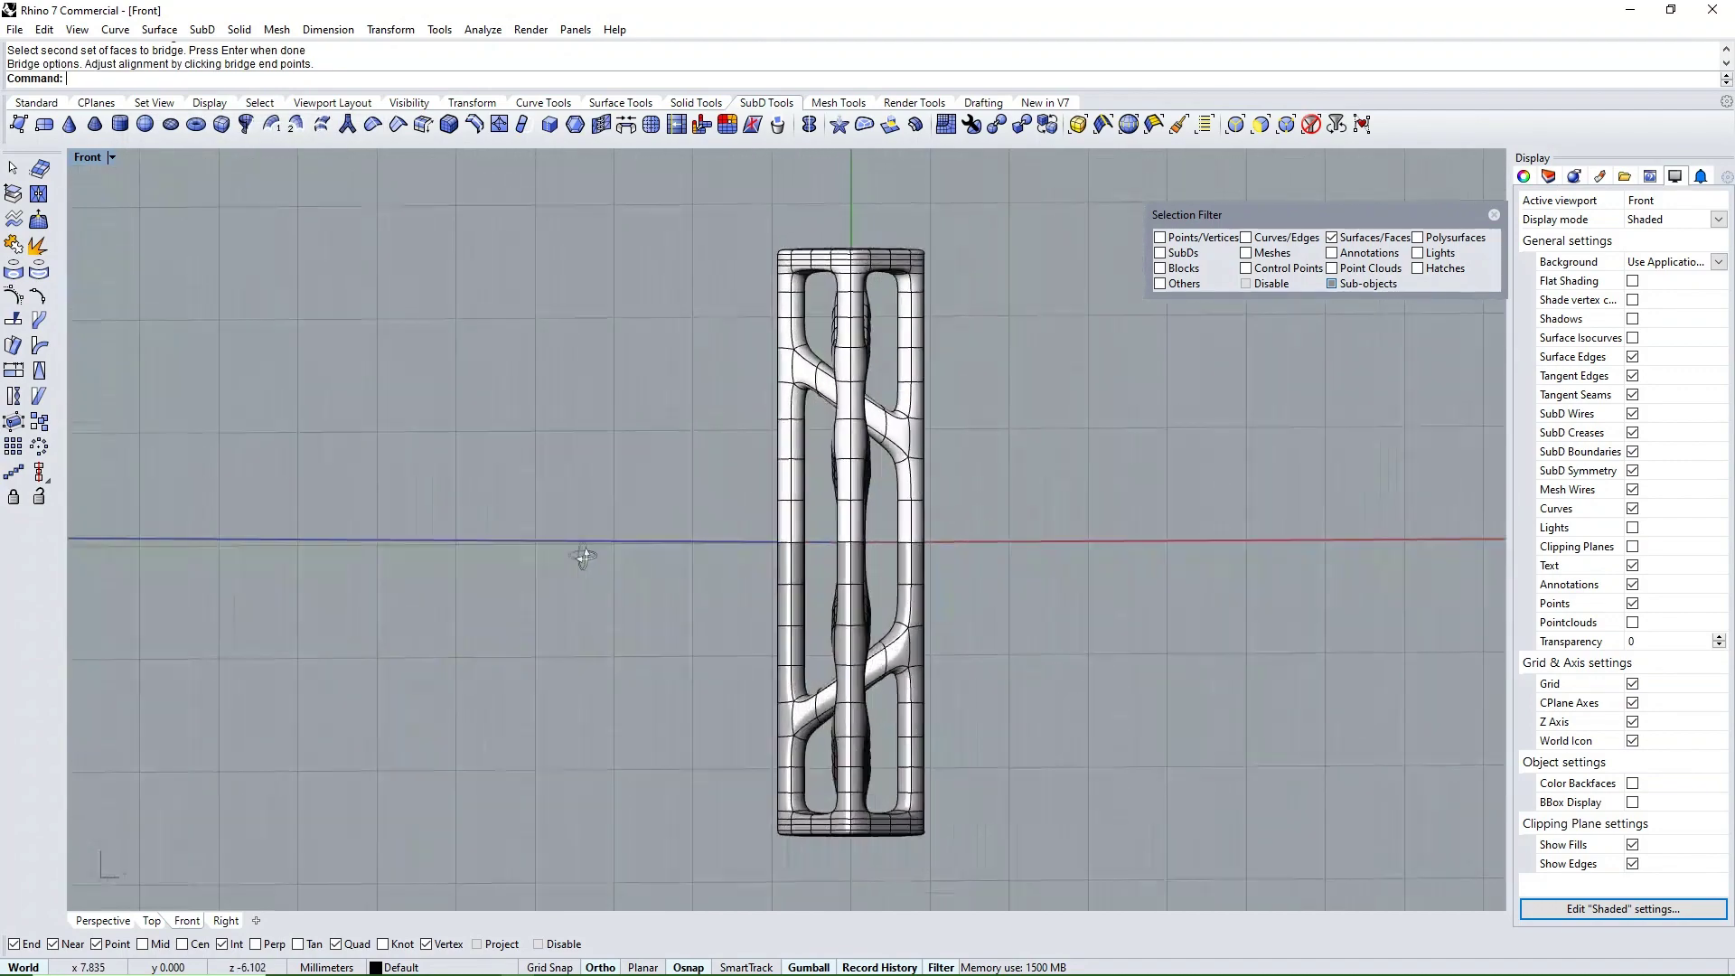
# Bridge a face on one tower leg to a face on another leg with a diagonal SubD bridge
pyautogui.press('Return')
pyautogui.scroll(5, 723, 560)
pyautogui.click(662, 561)
pyautogui.press('Return')
pyautogui.moveTo(775, 620)
pyautogui.keyDown('ctrl'); pyautogui.keyDown('shift'); pyautogui.mouseDown(button='right')
pyautogui.moveTo(892, 574)
pyautogui.moveTo(881, 455)
pyautogui.mouseUp(button='right'); pyautogui.keyUp('shift'); pyautogui.keyUp('ctrl')
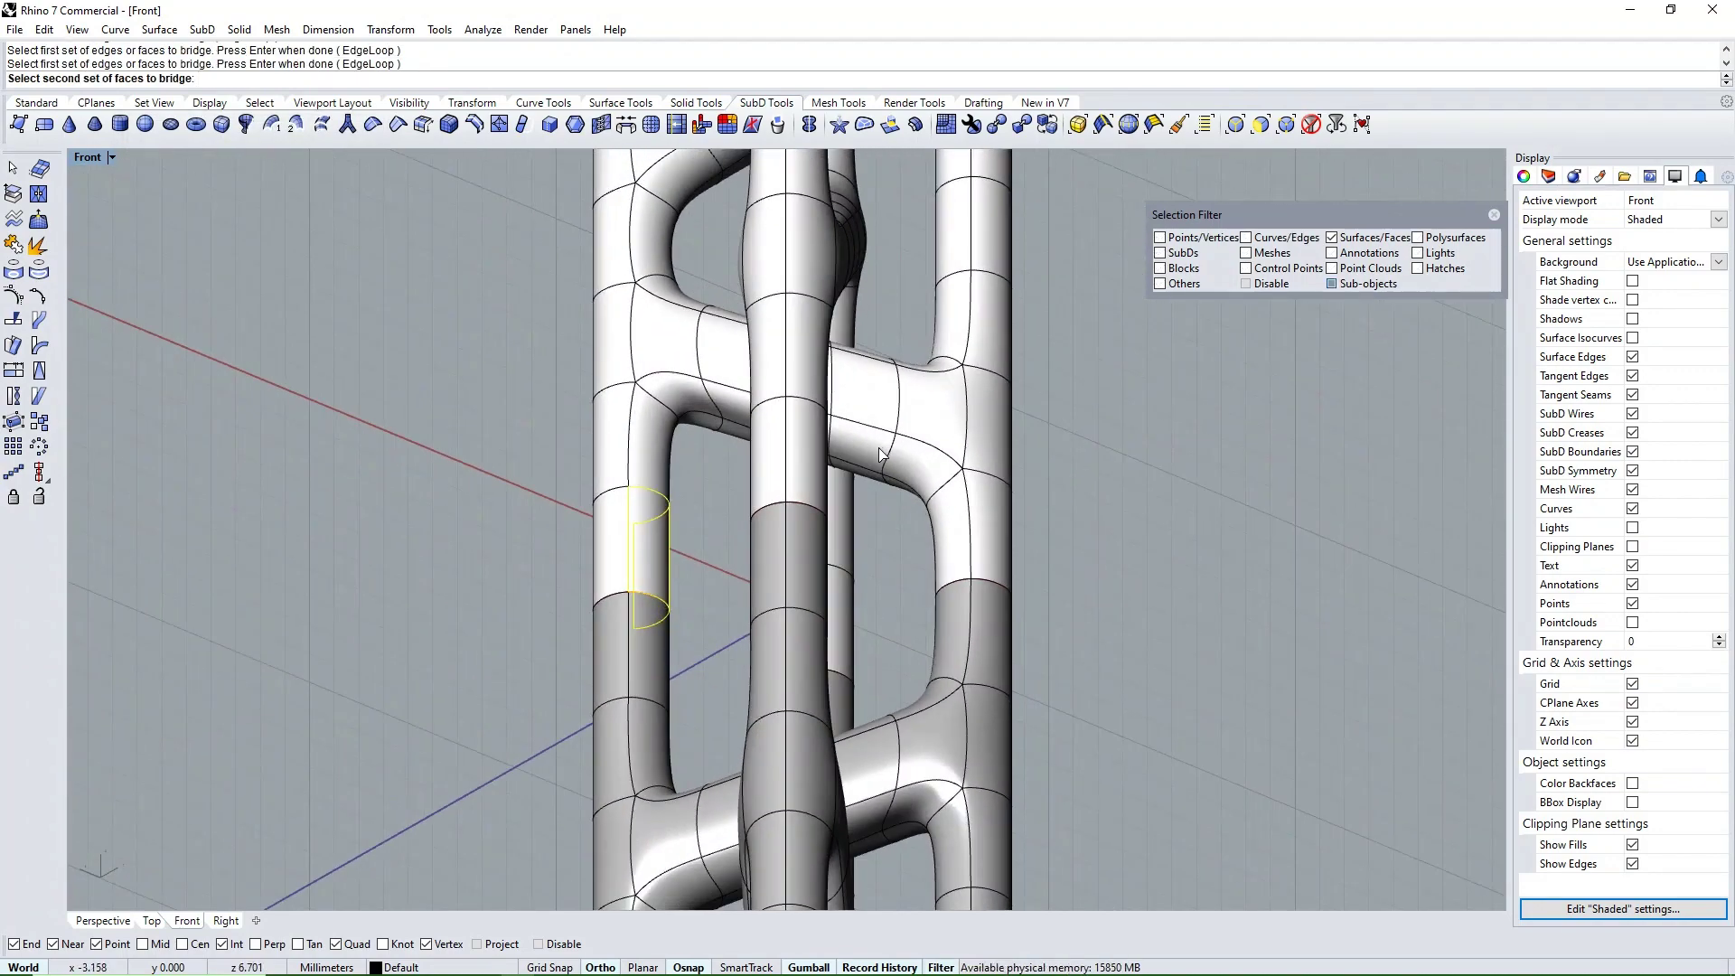
pyautogui.scroll(2, 868, 456)
pyautogui.click(855, 457)
pyautogui.press('Return')
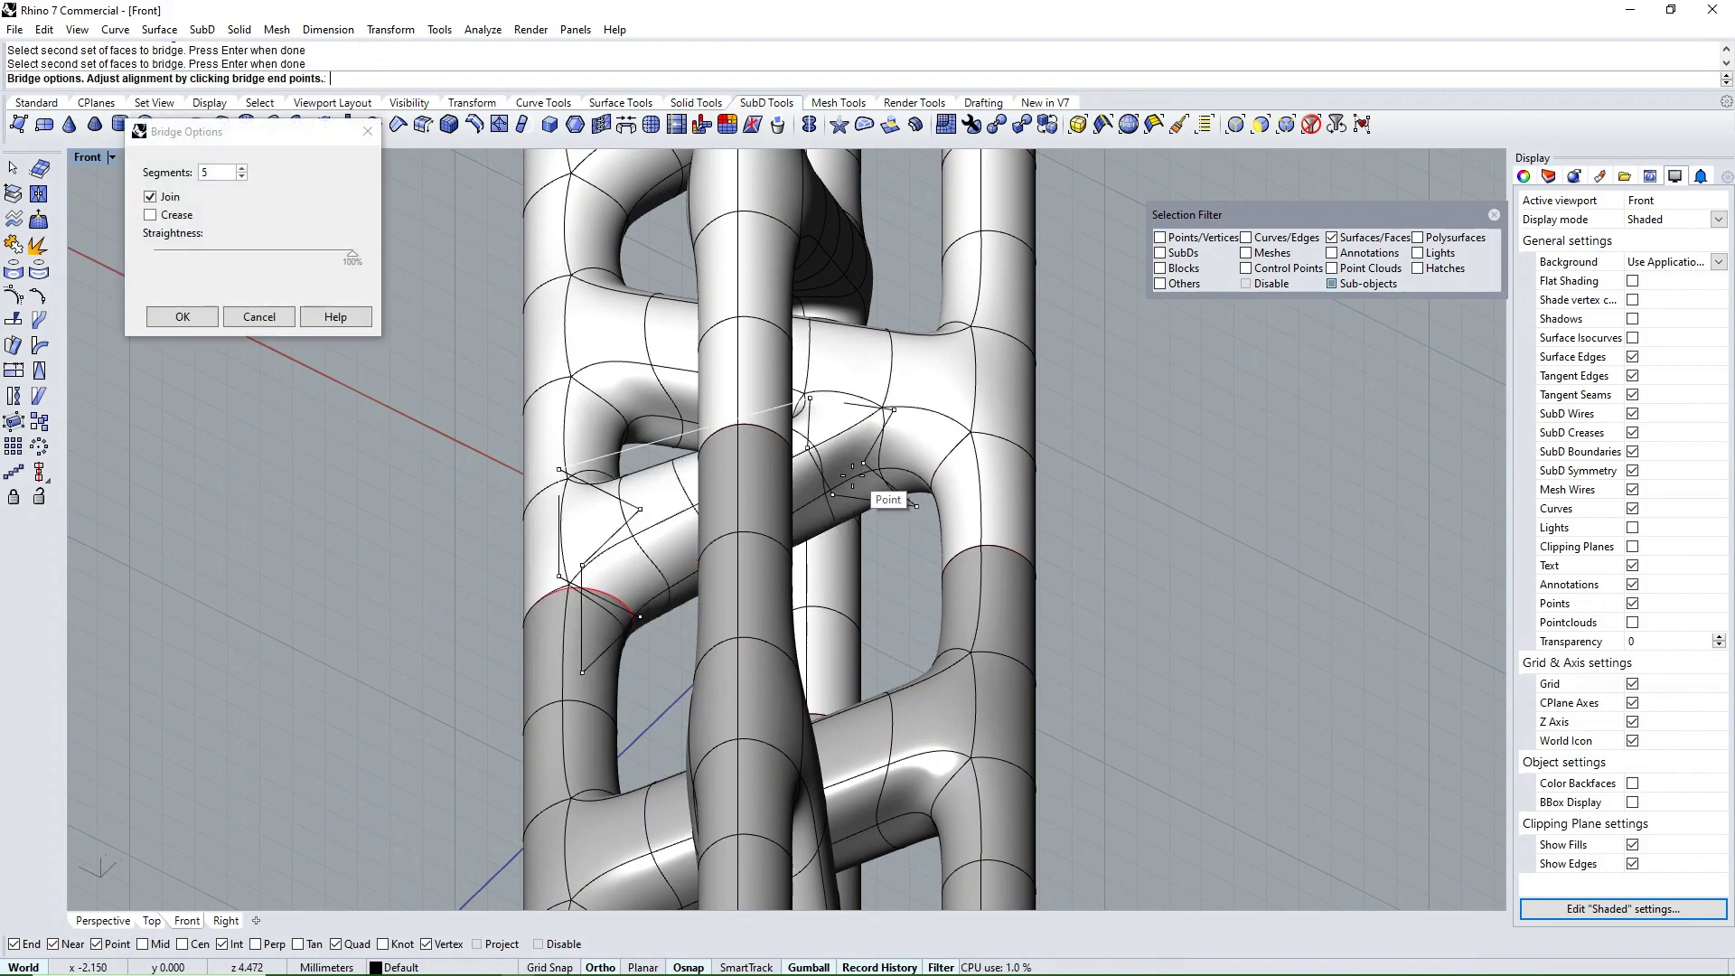
pyautogui.scroll(-3, 858, 479)
pyautogui.scroll(-3, 867, 542)
pyautogui.press('Return')
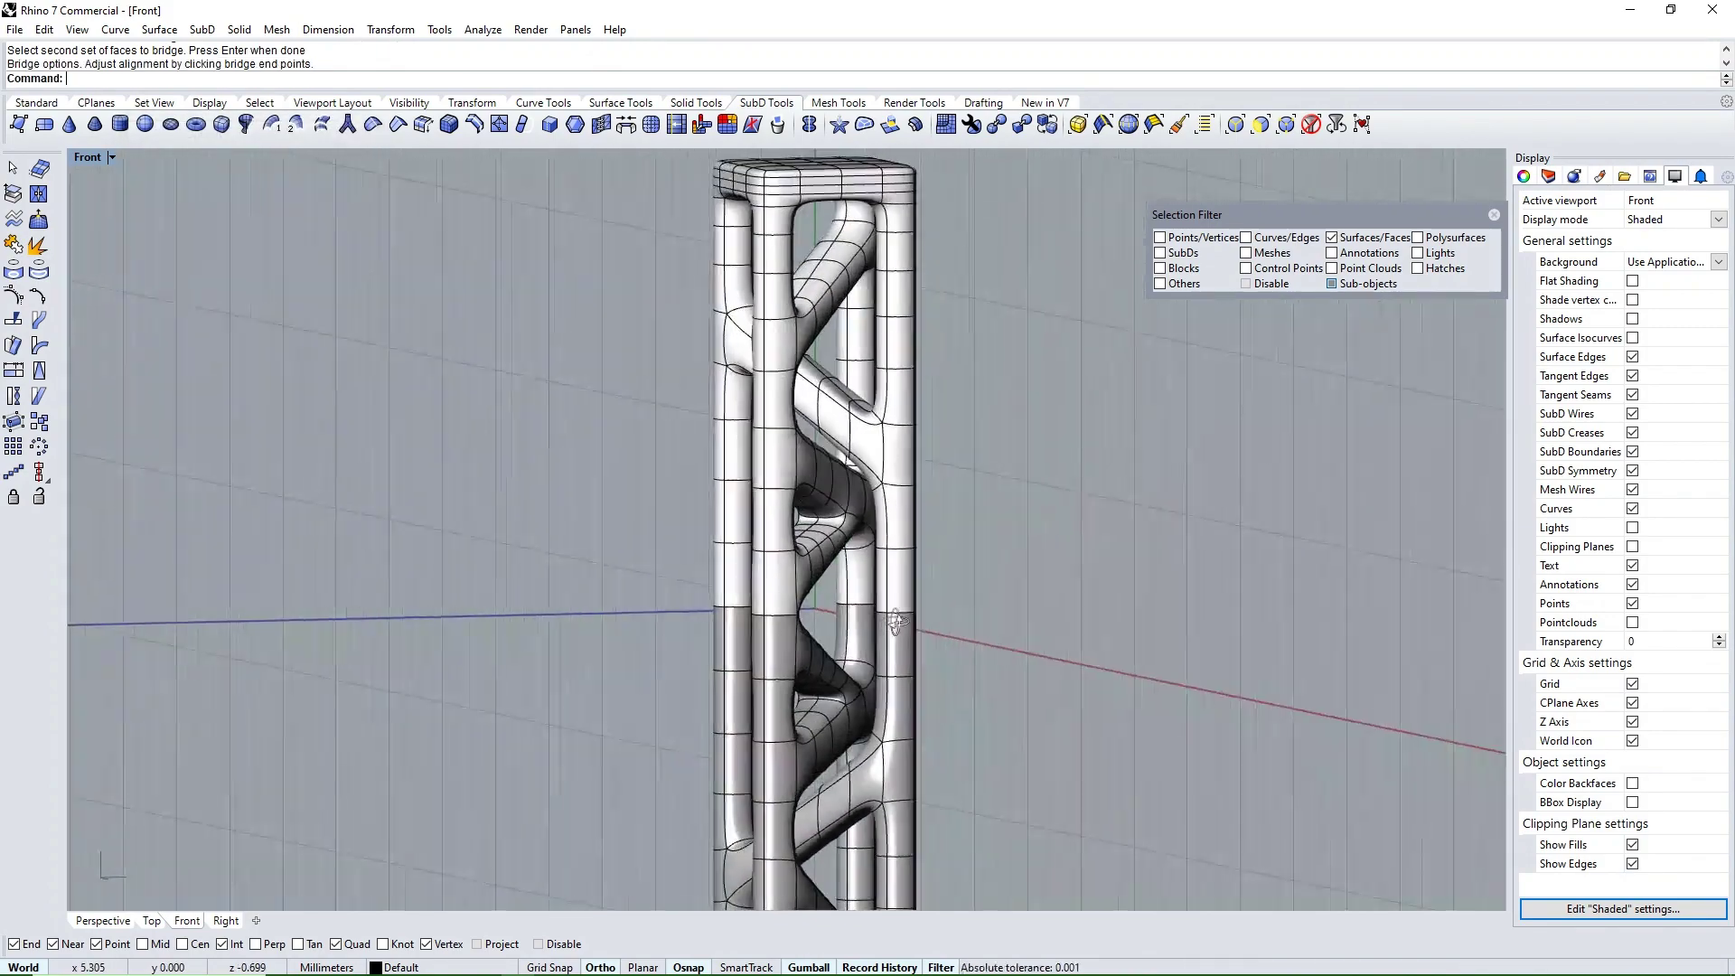
pyautogui.scroll(-3, 811, 571)
pyautogui.scroll(-2, 827, 601)
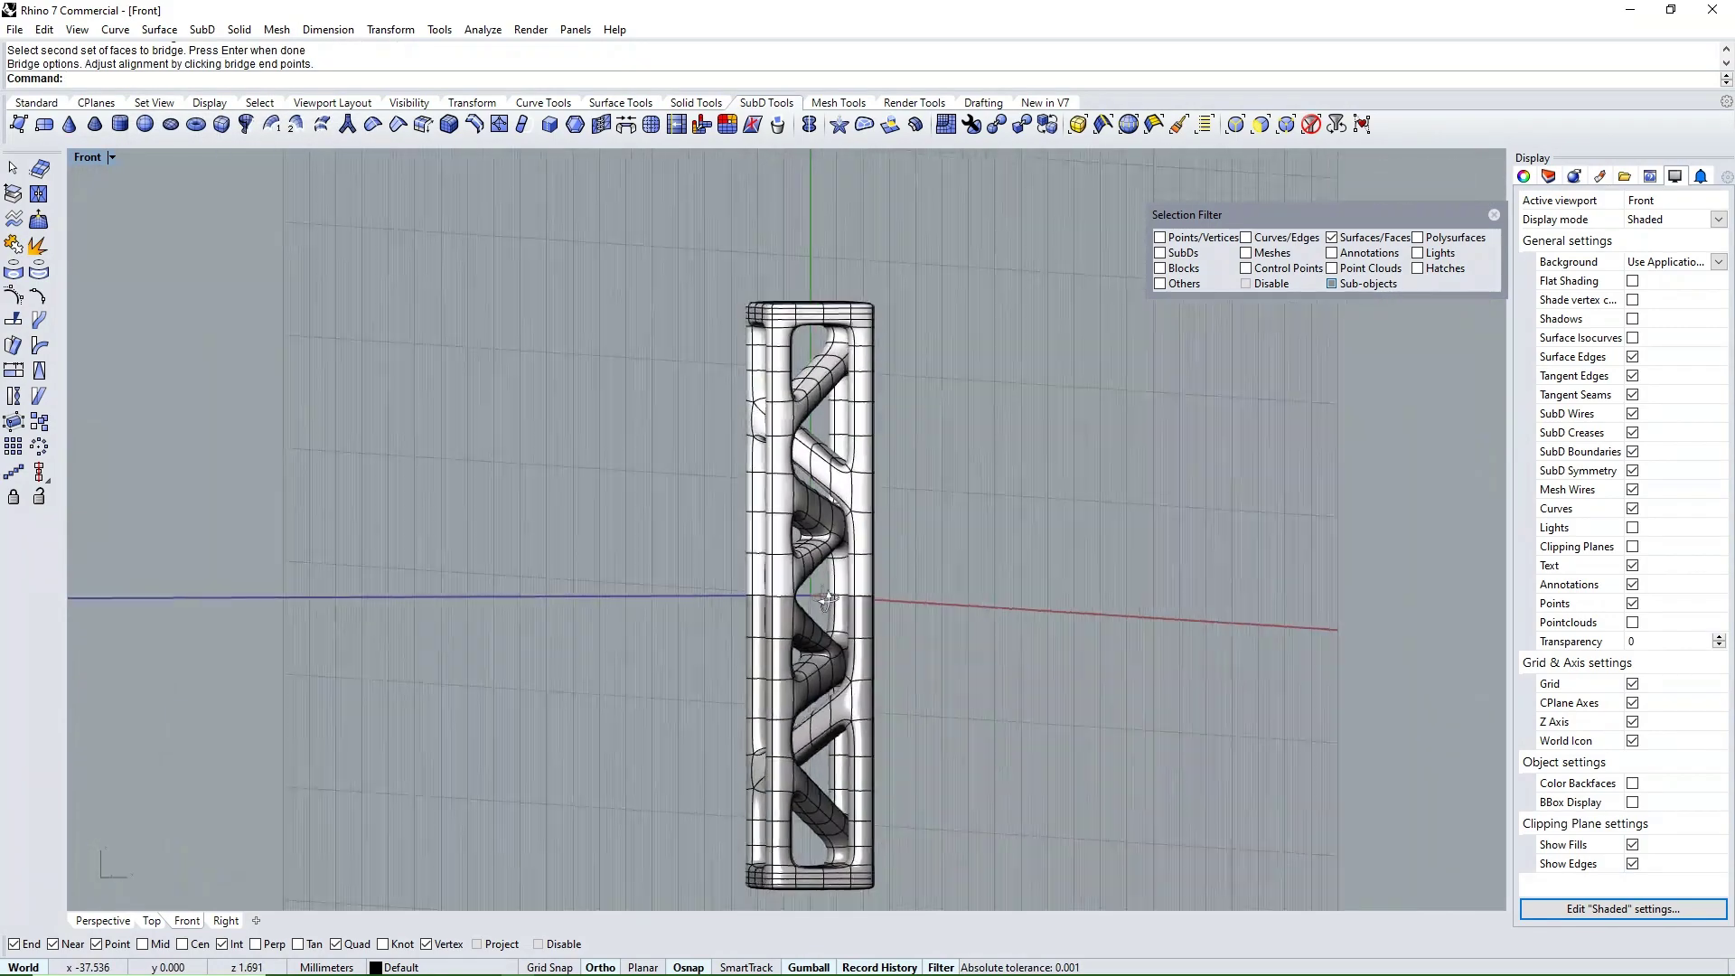
pyautogui.scroll(2, 868, 506)
# Start a further bridge between neighbouring diagonal strut faces and preview it
pyautogui.moveTo(876, 474); pyautogui.dragTo(734, 392, button='right')
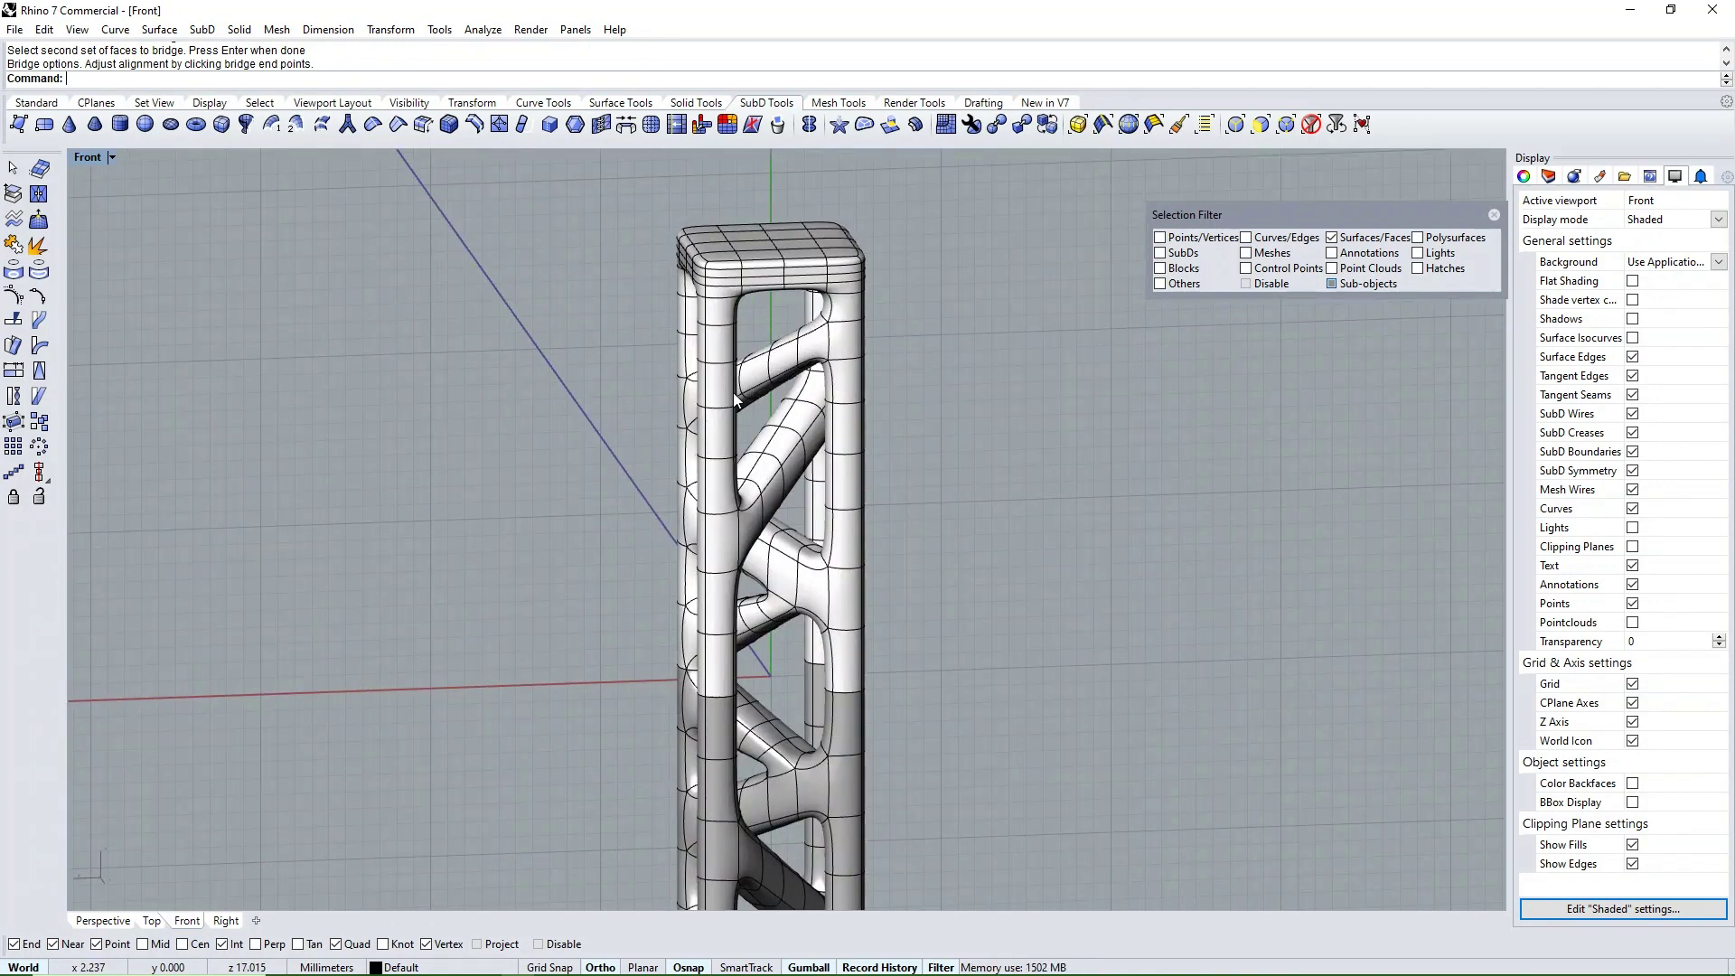
pyautogui.scroll(3, 733, 392)
pyautogui.press('Return')
pyautogui.press('Return')
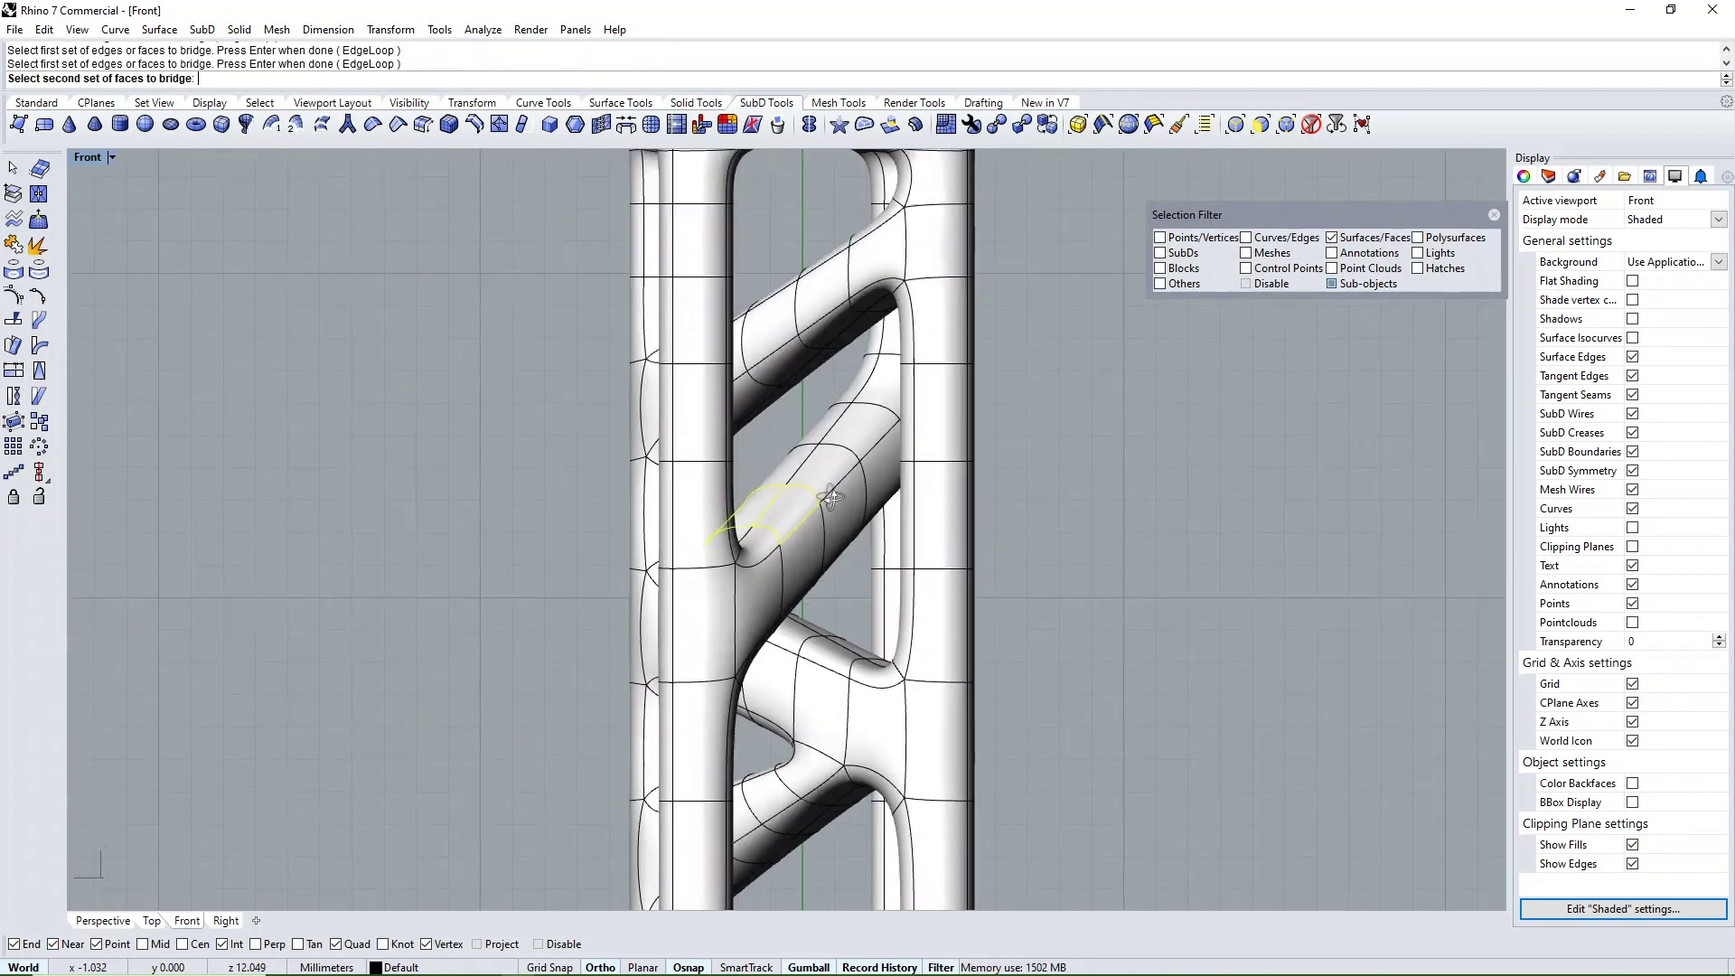
pyautogui.scroll(2, 833, 278)
pyautogui.click(832, 319)
pyautogui.press('Return')
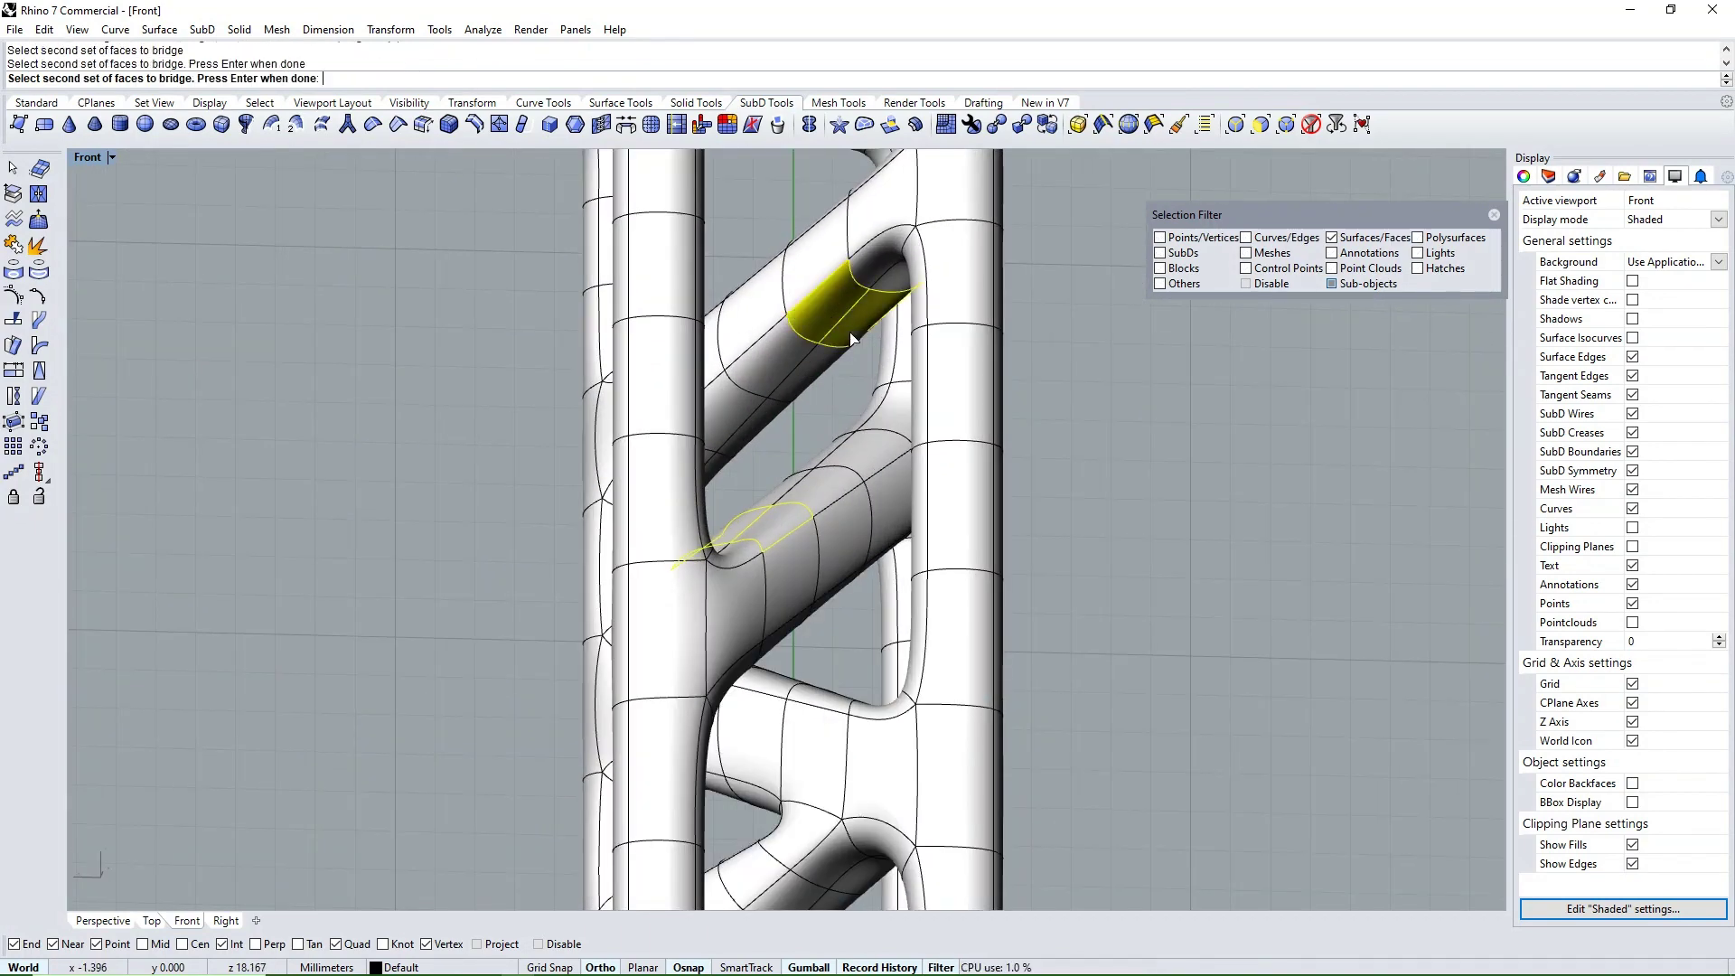
pyautogui.scroll(-3, 831, 317)
pyautogui.moveTo(831, 318)
pyautogui.keyDown('ctrl'); pyautogui.keyDown('shift'); pyautogui.mouseDown(button='right')
pyautogui.moveTo(843, 534)
pyautogui.moveTo(1010, 485)
pyautogui.moveTo(937, 517)
pyautogui.moveTo(937, 533)
pyautogui.moveTo(1006, 531)
pyautogui.moveTo(845, 497)
pyautogui.moveTo(748, 546)
pyautogui.moveTo(1093, 527)
pyautogui.moveTo(858, 483)
pyautogui.mouseUp(button='right'); pyautogui.keyUp('shift'); pyautogui.keyUp('ctrl')
pyautogui.press('Return')
pyautogui.scroll(3, 862, 491)
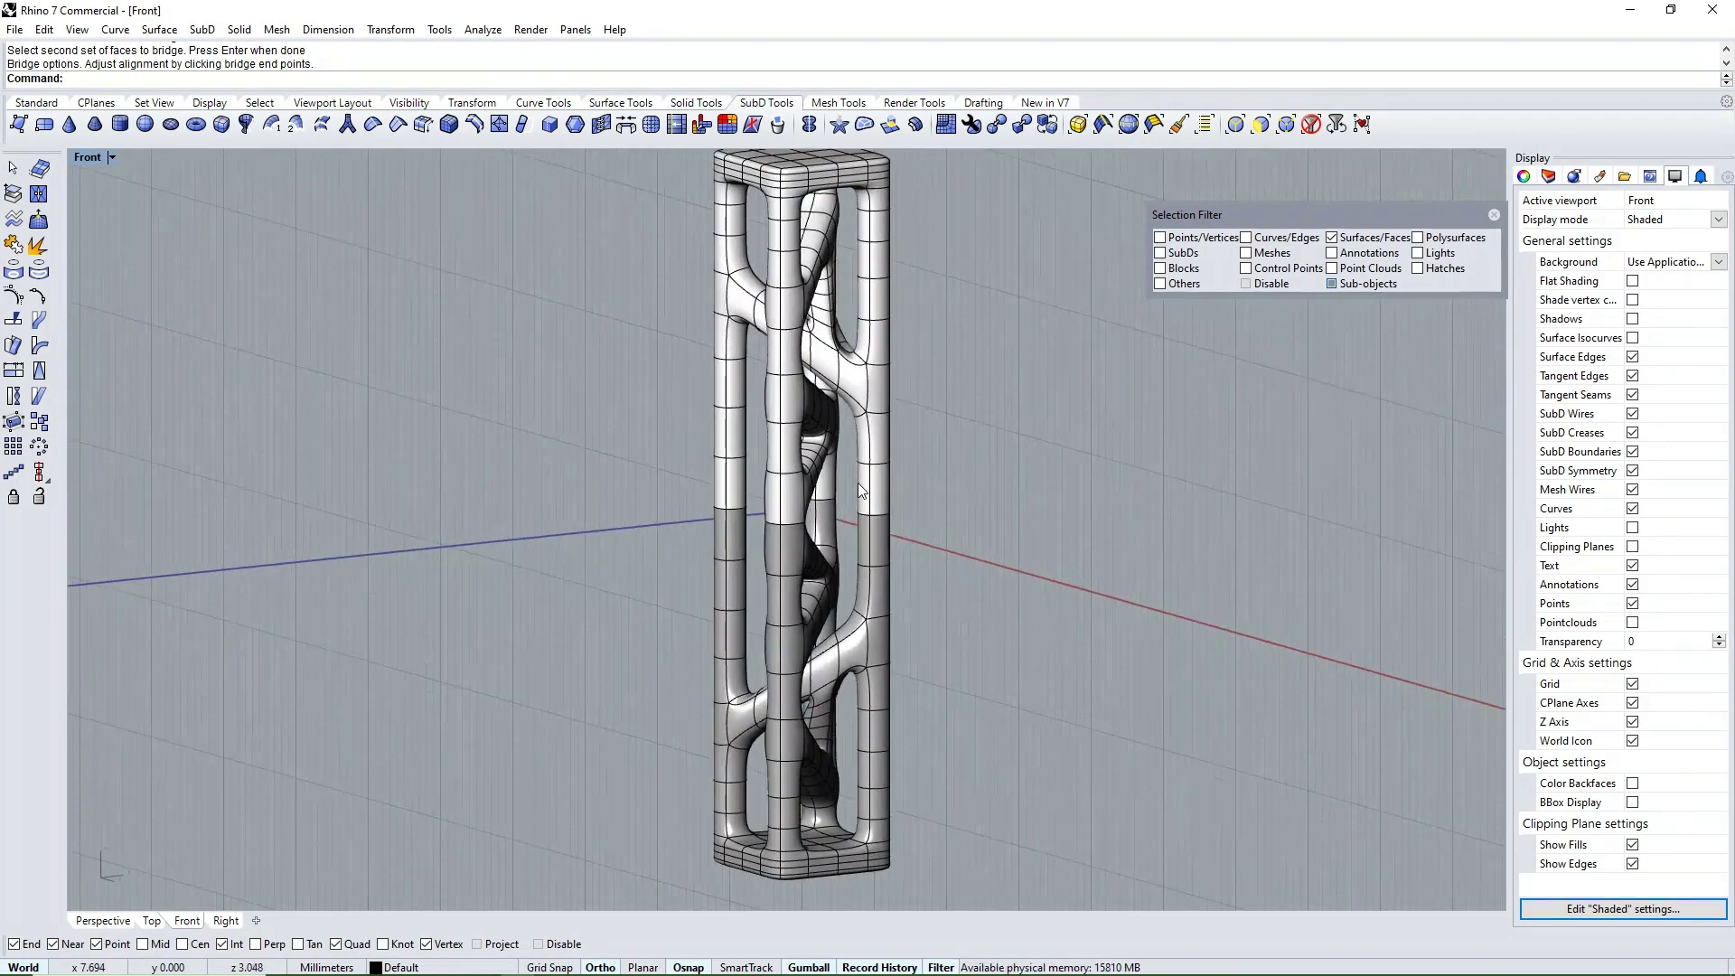
# Bridge a column face to the matching face on the opposite column
pyautogui.scroll(2, 831, 468)
pyautogui.scroll(2, 833, 475)
pyautogui.scroll(3, 837, 492)
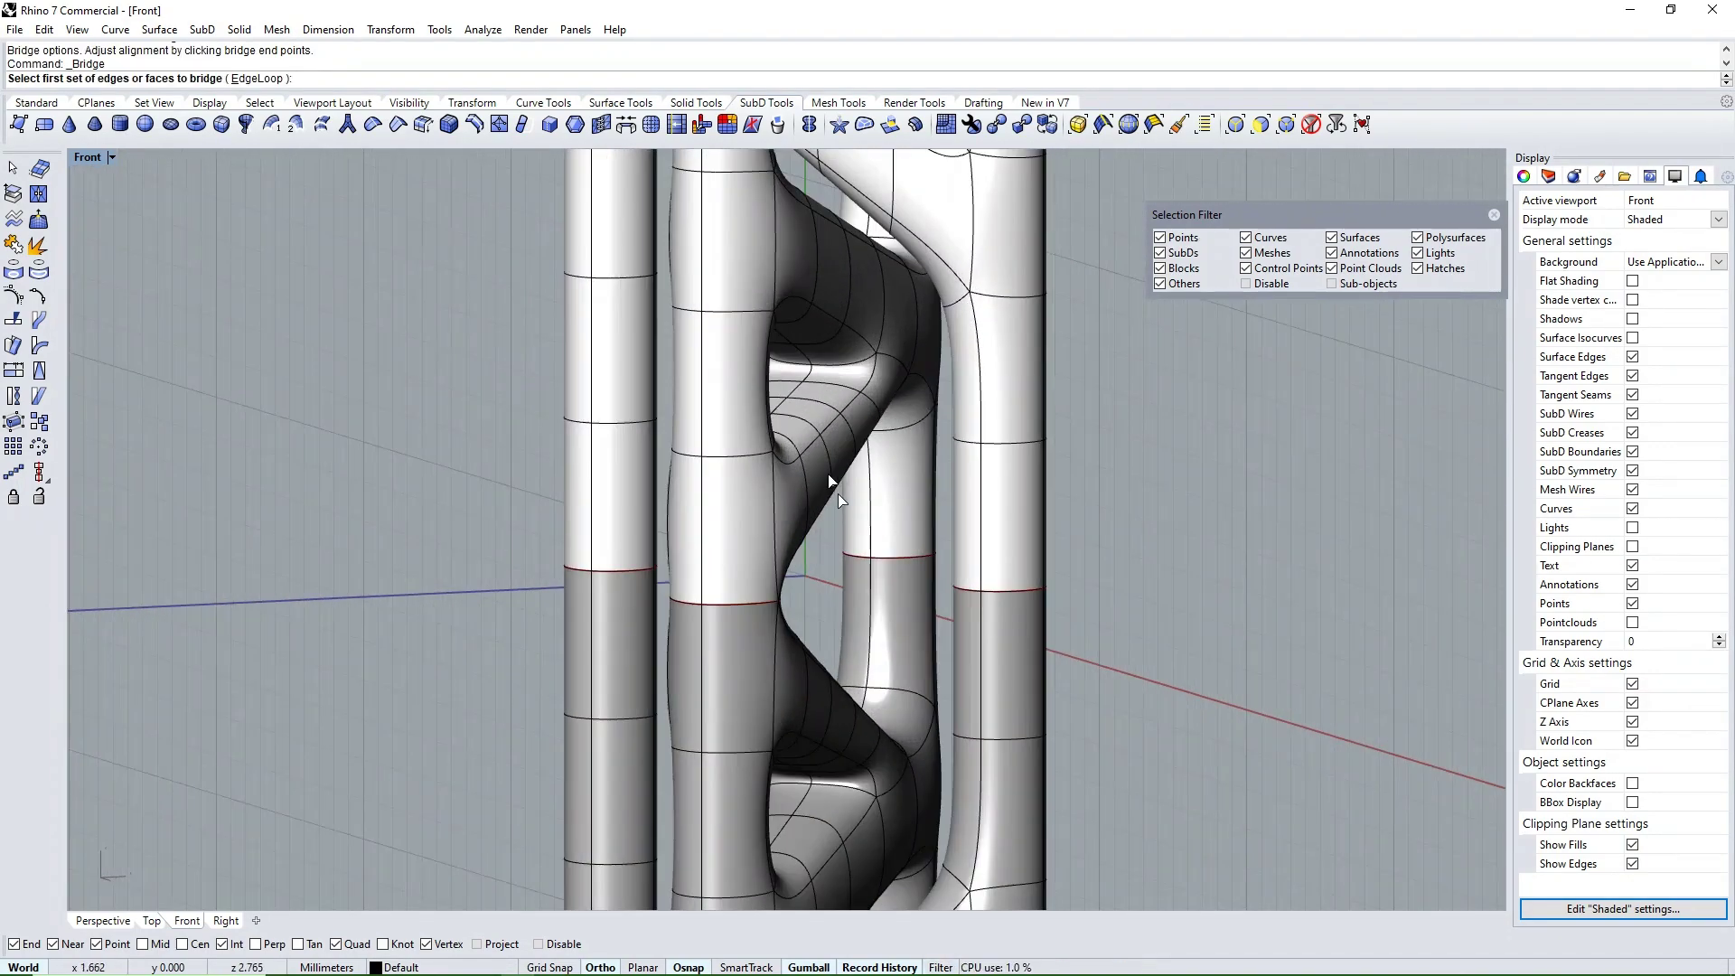
pyautogui.click(825, 480)
pyautogui.moveTo(825, 480)
pyautogui.keyDown('ctrl'); pyautogui.keyDown('shift'); pyautogui.mouseDown(button='right')
pyautogui.moveTo(885, 469)
pyautogui.moveTo(773, 500)
pyautogui.mouseUp(button='right'); pyautogui.keyUp('shift'); pyautogui.keyUp('ctrl')
pyautogui.press('Return')
pyautogui.keyDown('ctrl'); pyautogui.keyDown('shift'); pyautogui.moveTo(940, 417); pyautogui.dragTo(1002, 424, button='right'); pyautogui.keyUp('shift'); pyautogui.keyUp('ctrl')
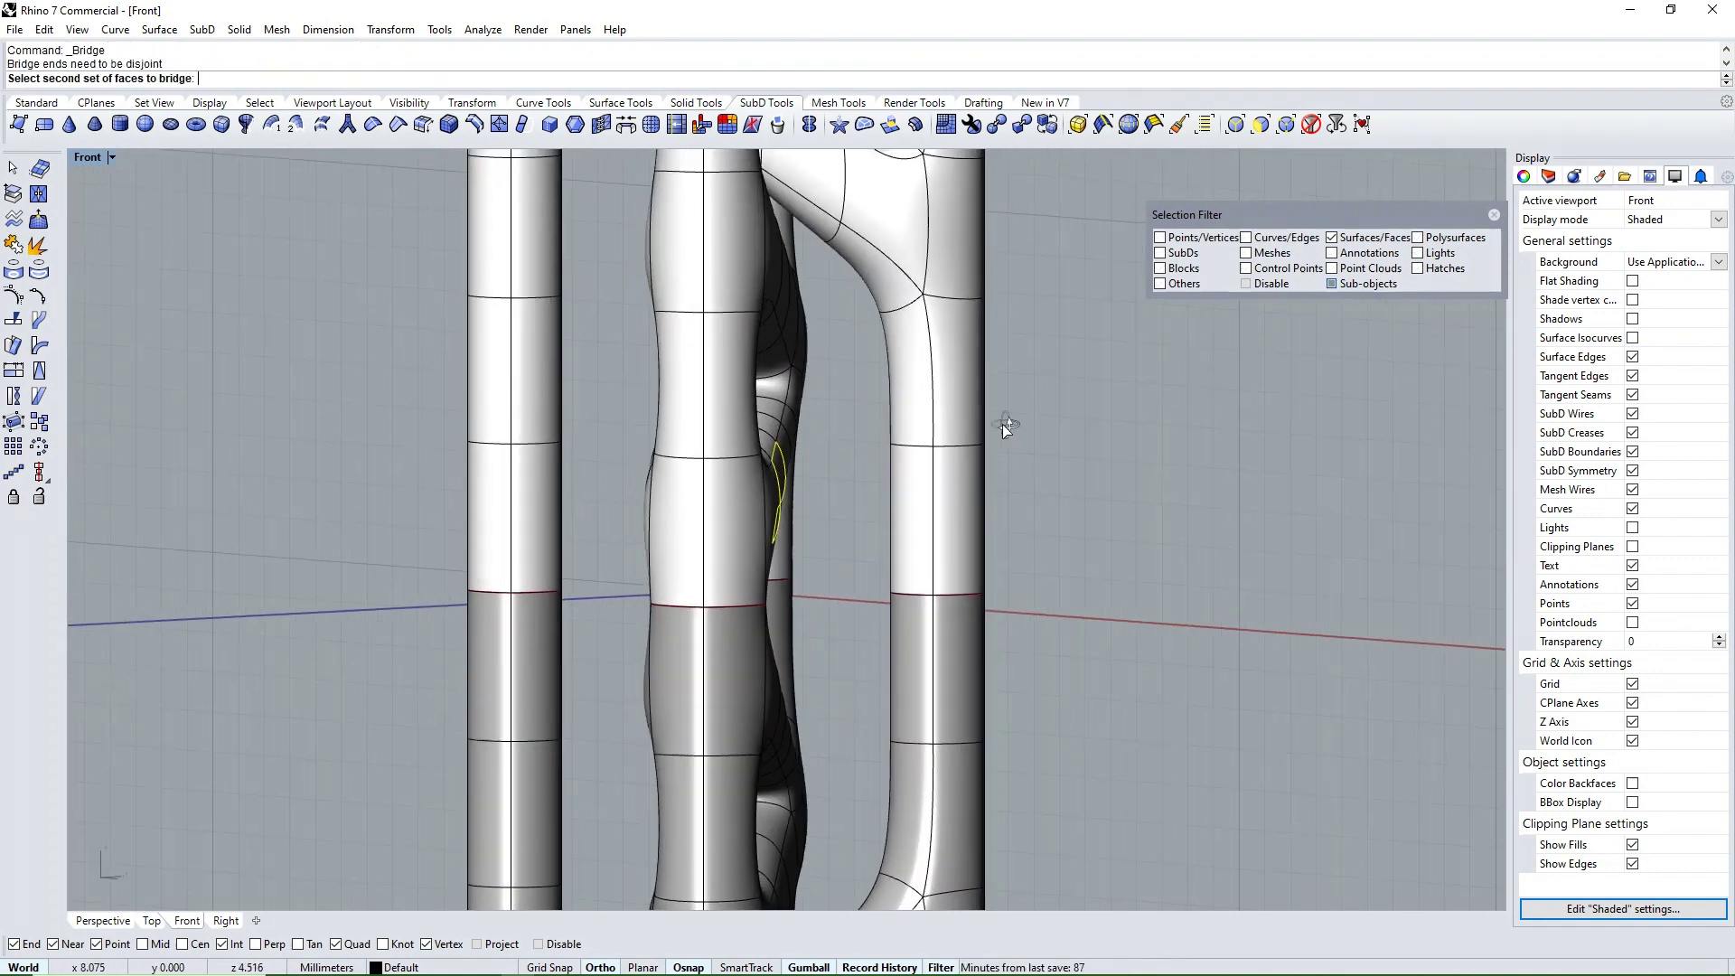
pyautogui.click(909, 371)
pyautogui.press('Return')
pyautogui.scroll(-3, 906, 452)
pyautogui.press('Return')
# Add another diagonal bridge from a left column face using default Bridge Options
pyautogui.scroll(-4, 907, 452)
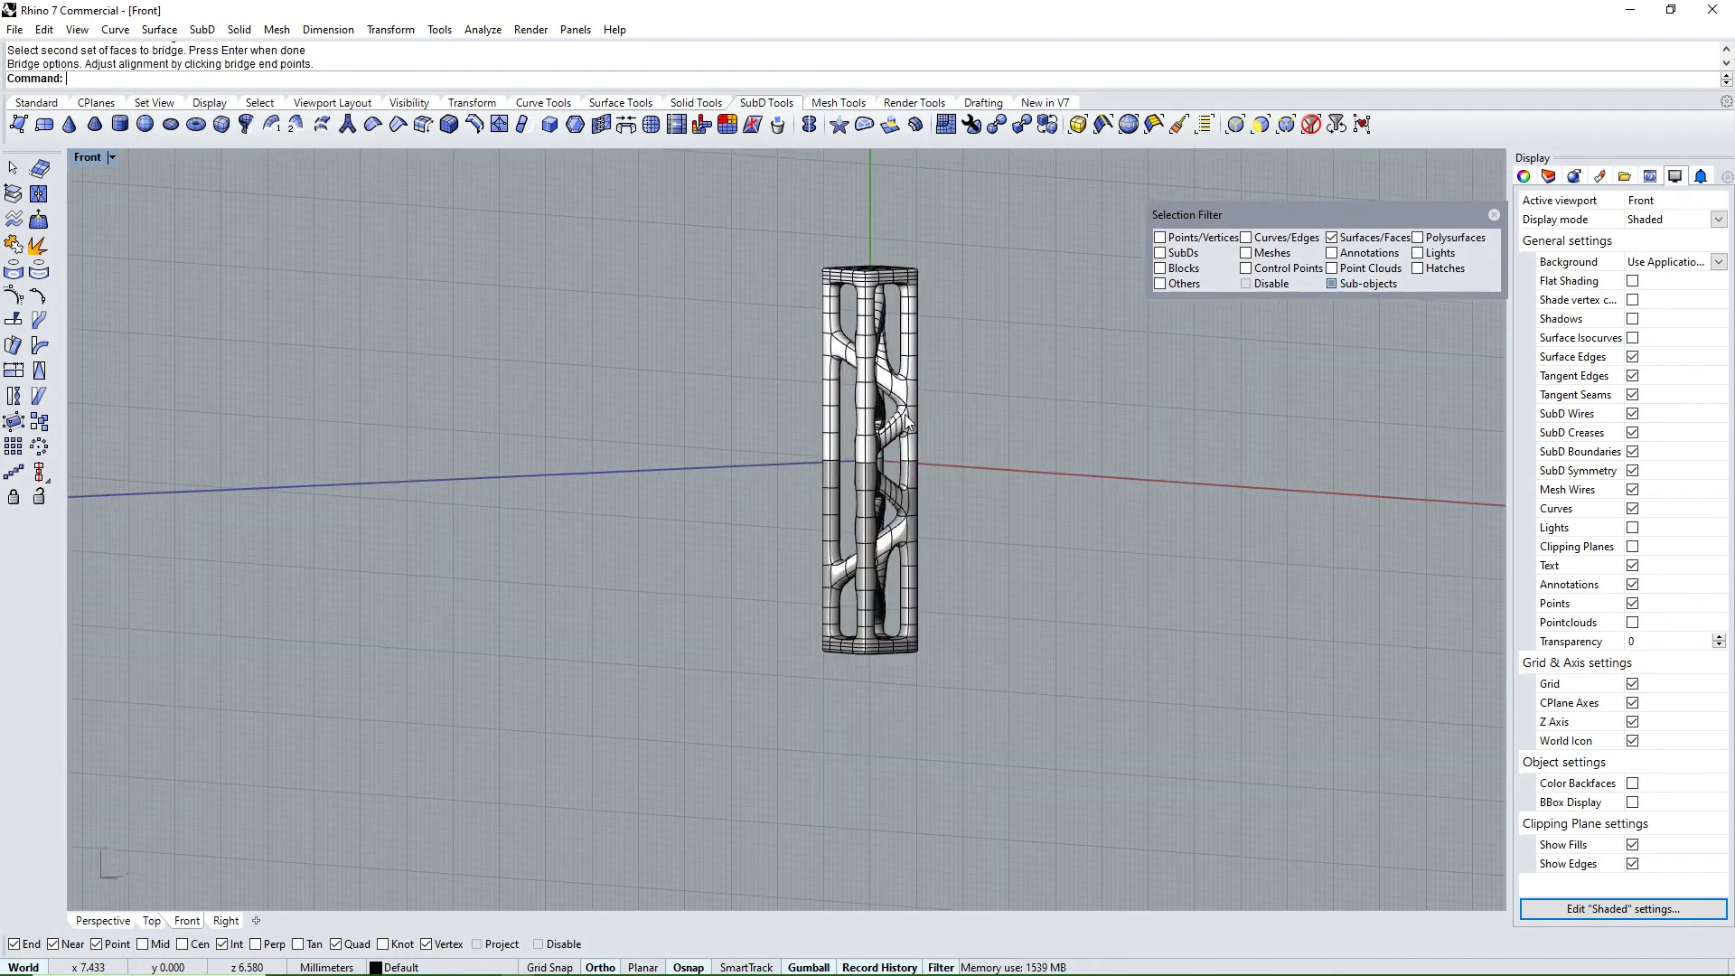
pyautogui.moveTo(906, 452)
pyautogui.keyDown('ctrl'); pyautogui.keyDown('shift'); pyautogui.mouseDown(button='right')
pyautogui.moveTo(931, 568)
pyautogui.moveTo(1088, 562)
pyautogui.mouseUp(button='right'); pyautogui.keyUp('shift'); pyautogui.keyUp('ctrl')
pyautogui.scroll(3, 994, 542)
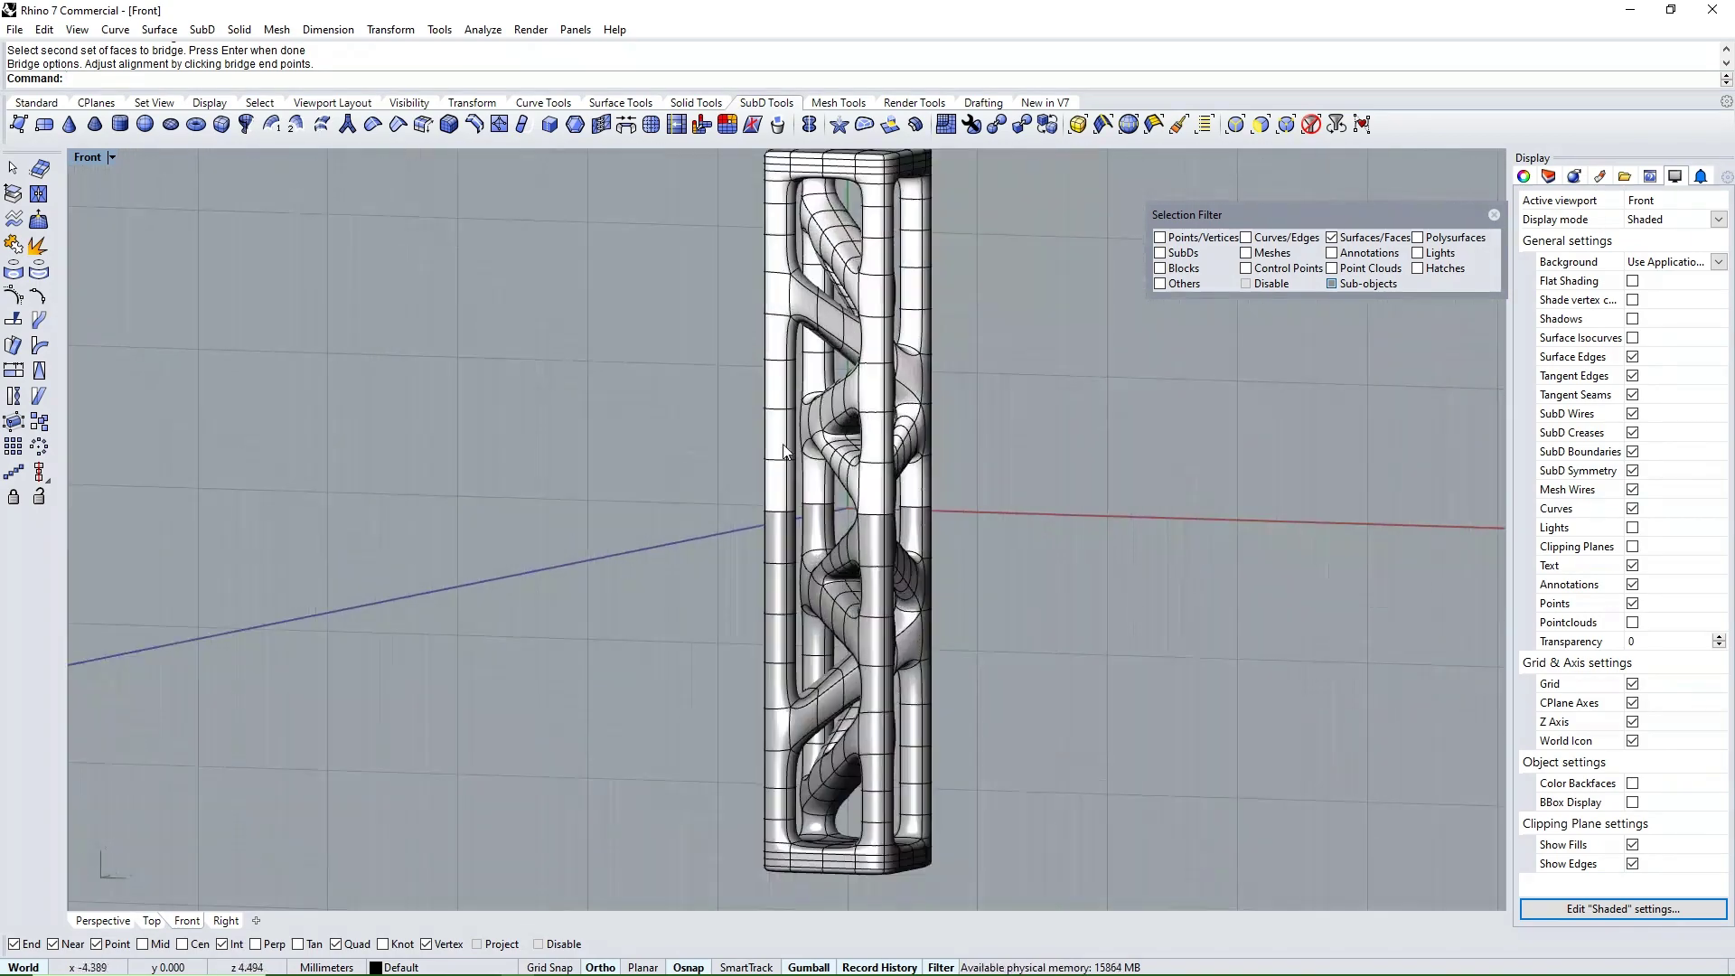
pyautogui.scroll(3, 853, 504)
pyautogui.scroll(3, 707, 505)
pyautogui.press('Return')
pyautogui.moveTo(706, 496)
pyautogui.keyDown('ctrl'); pyautogui.keyDown('shift'); pyautogui.mouseDown(button='right')
pyautogui.moveTo(612, 511)
pyautogui.moveTo(864, 492)
pyautogui.moveTo(938, 512)
pyautogui.moveTo(807, 499)
pyautogui.moveTo(825, 473)
pyautogui.moveTo(832, 541)
pyautogui.moveTo(633, 543)
pyautogui.moveTo(461, 573)
pyautogui.moveTo(480, 394)
pyautogui.moveTo(549, 592)
pyautogui.mouseUp(button='right'); pyautogui.keyUp('shift'); pyautogui.keyUp('ctrl')
pyautogui.click(858, 491)
pyautogui.press('Return')
pyautogui.press('Return')
pyautogui.press('Return')
pyautogui.scroll(-5, 825, 488)
# Begin a further bridge linking a leg face to a neighbouring strut
pyautogui.press('Return')
pyautogui.scroll(3, 819, 542)
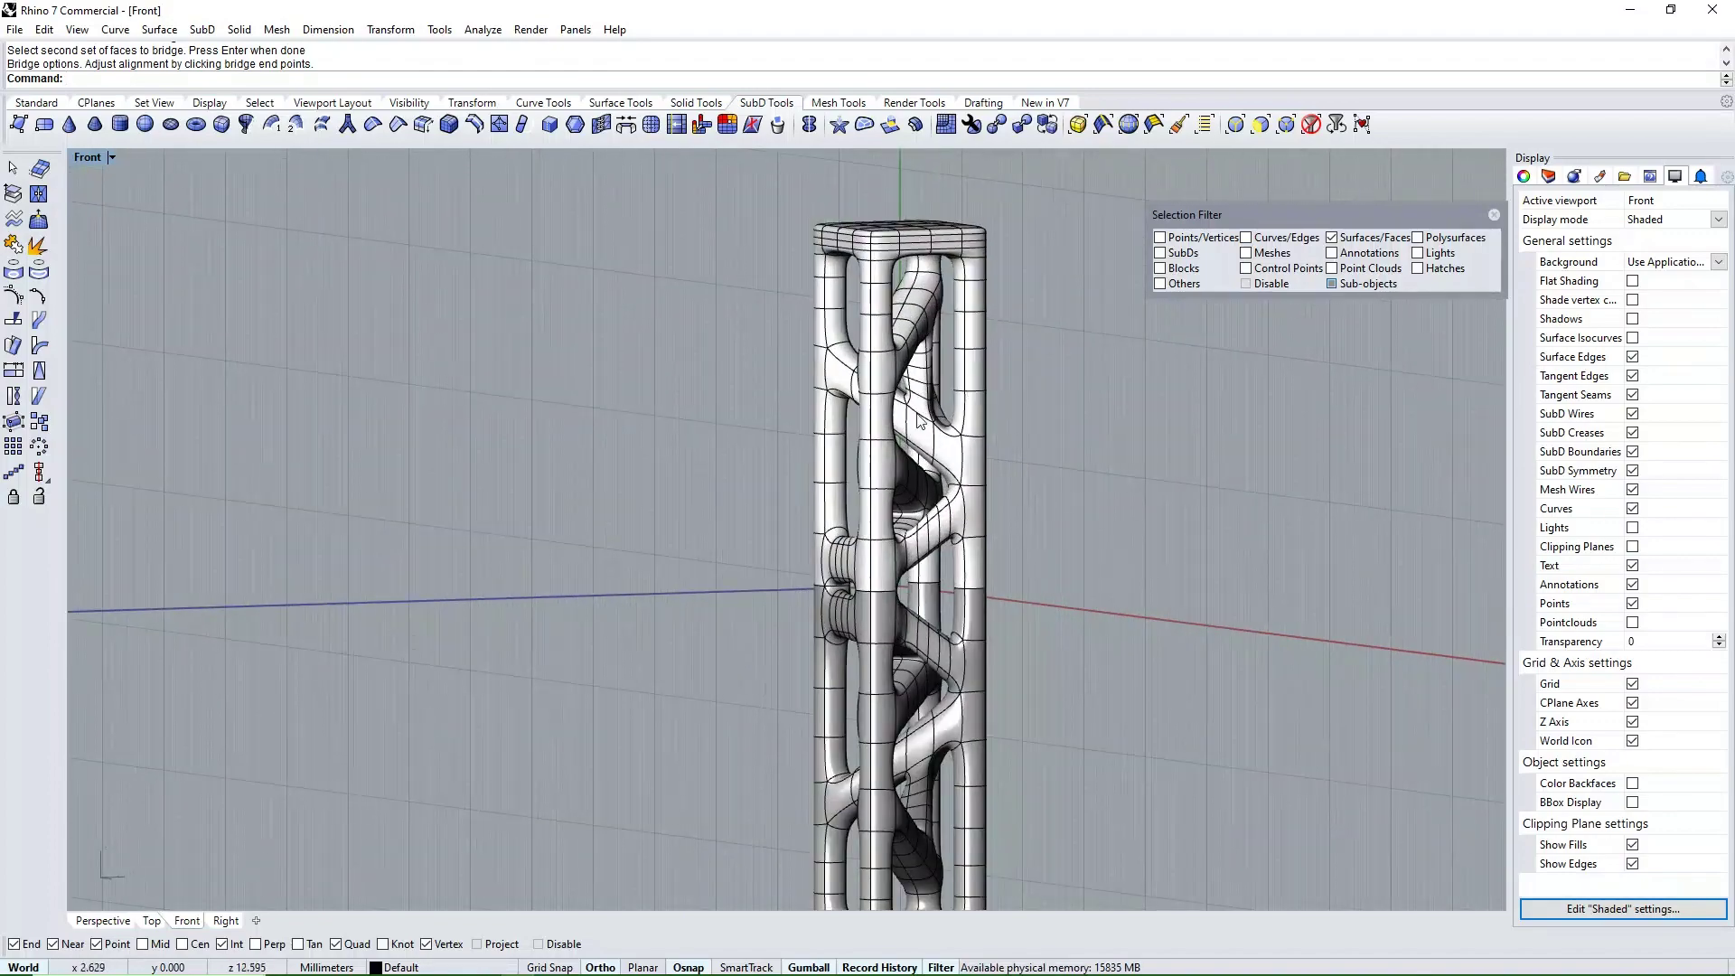
pyautogui.scroll(2, 840, 488)
pyautogui.scroll(2, 858, 425)
pyautogui.moveTo(859, 426)
pyautogui.keyDown('ctrl'); pyautogui.keyDown('shift'); pyautogui.mouseDown(button='right')
pyautogui.moveTo(723, 436)
pyautogui.moveTo(1137, 332)
pyautogui.moveTo(1087, 287)
pyautogui.moveTo(860, 422)
pyautogui.moveTo(1042, 566)
pyautogui.moveTo(1231, 560)
pyautogui.mouseUp(button='right'); pyautogui.keyUp('shift'); pyautogui.keyUp('ctrl')
pyautogui.scroll(3, 714, 436)
pyautogui.click(694, 436)
pyautogui.press('Return')
pyautogui.press('Return')
pyautogui.press('Return')
pyautogui.scroll(-5, 860, 421)
pyautogui.scroll(-3, 821, 495)
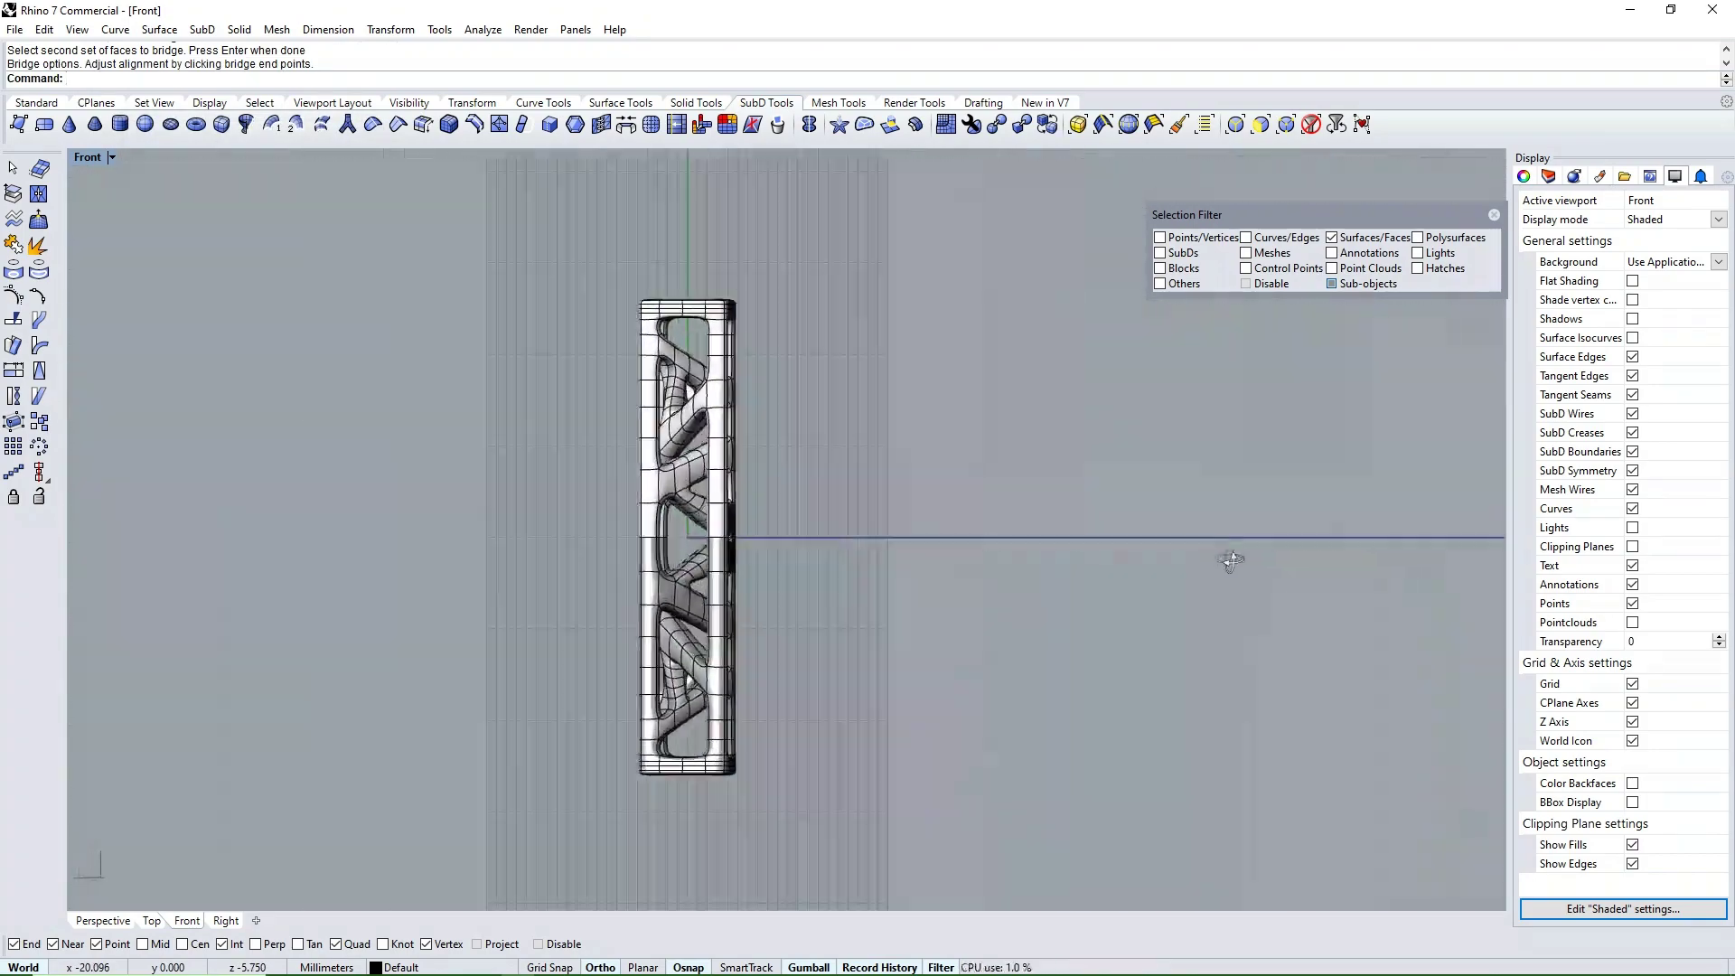
pyautogui.press('Return')
pyautogui.scroll(5, 714, 412)
pyautogui.scroll(-2, 688, 440)
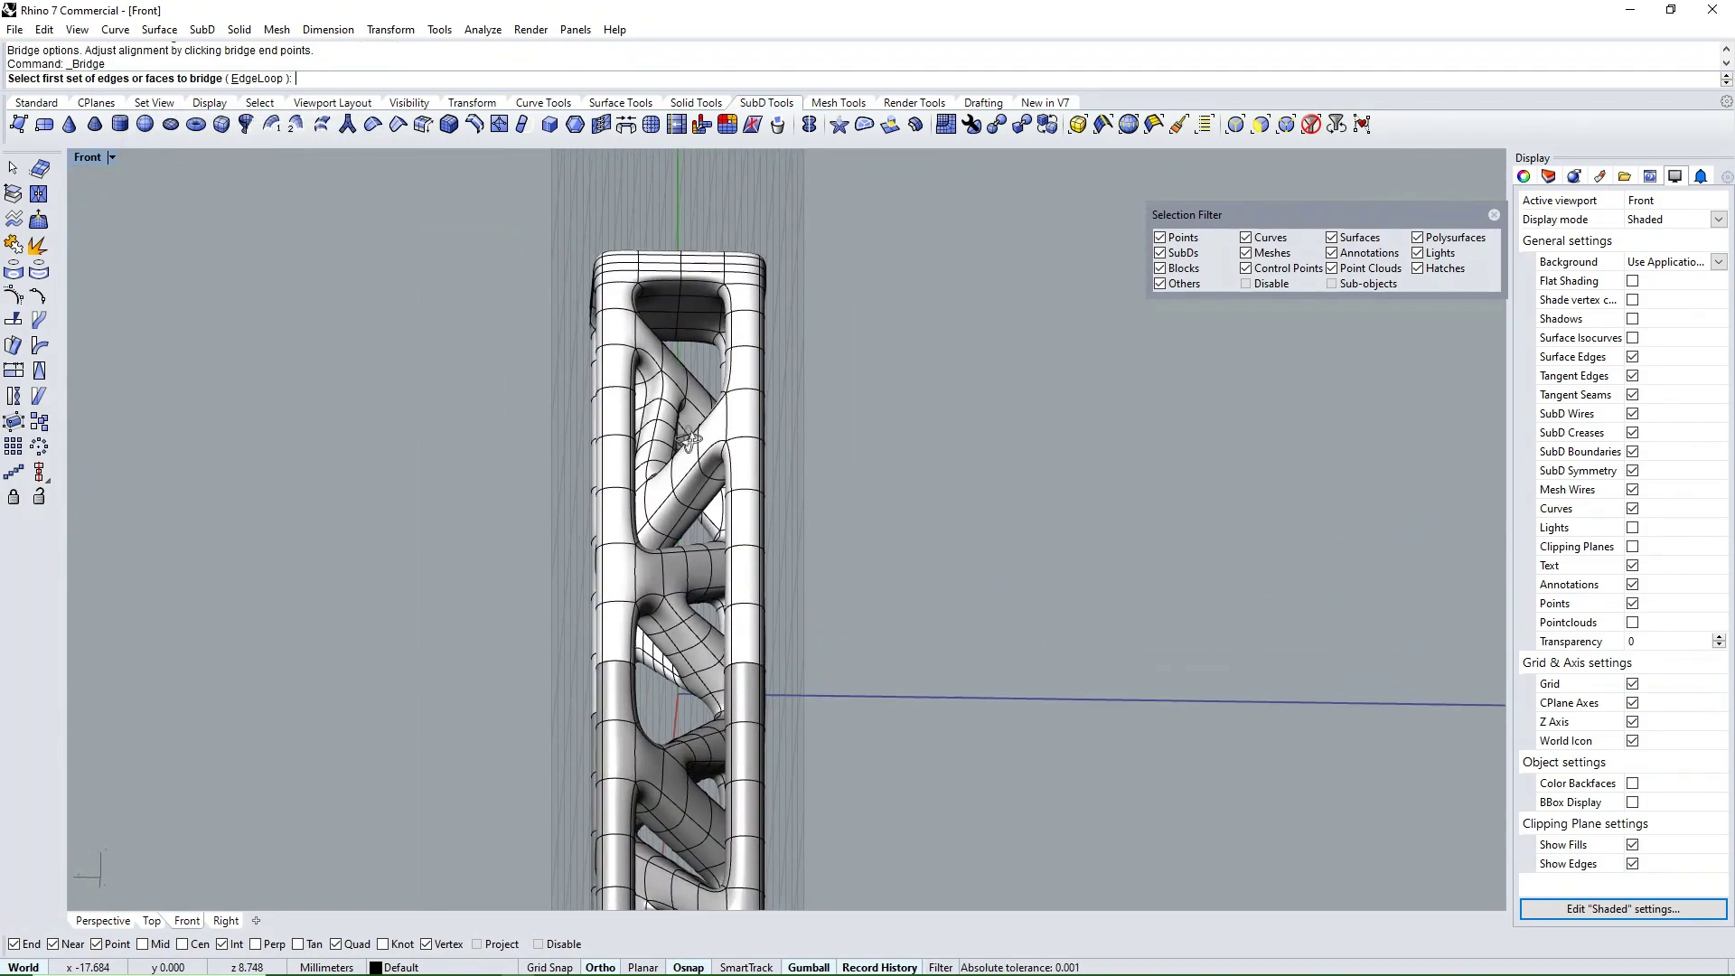
pyautogui.moveTo(689, 440)
pyautogui.keyDown('ctrl'); pyautogui.keyDown('shift'); pyautogui.mouseDown(button='right')
pyautogui.moveTo(632, 496)
pyautogui.moveTo(633, 543)
pyautogui.moveTo(802, 604)
pyautogui.mouseUp(button='right'); pyautogui.keyUp('shift'); pyautogui.keyUp('ctrl')
pyautogui.scroll(3, 657, 624)
pyautogui.scroll(-2, 677, 578)
pyautogui.scroll(1, 837, 590)
pyautogui.scroll(-3, 837, 590)
pyautogui.scroll(-2, 608, 480)
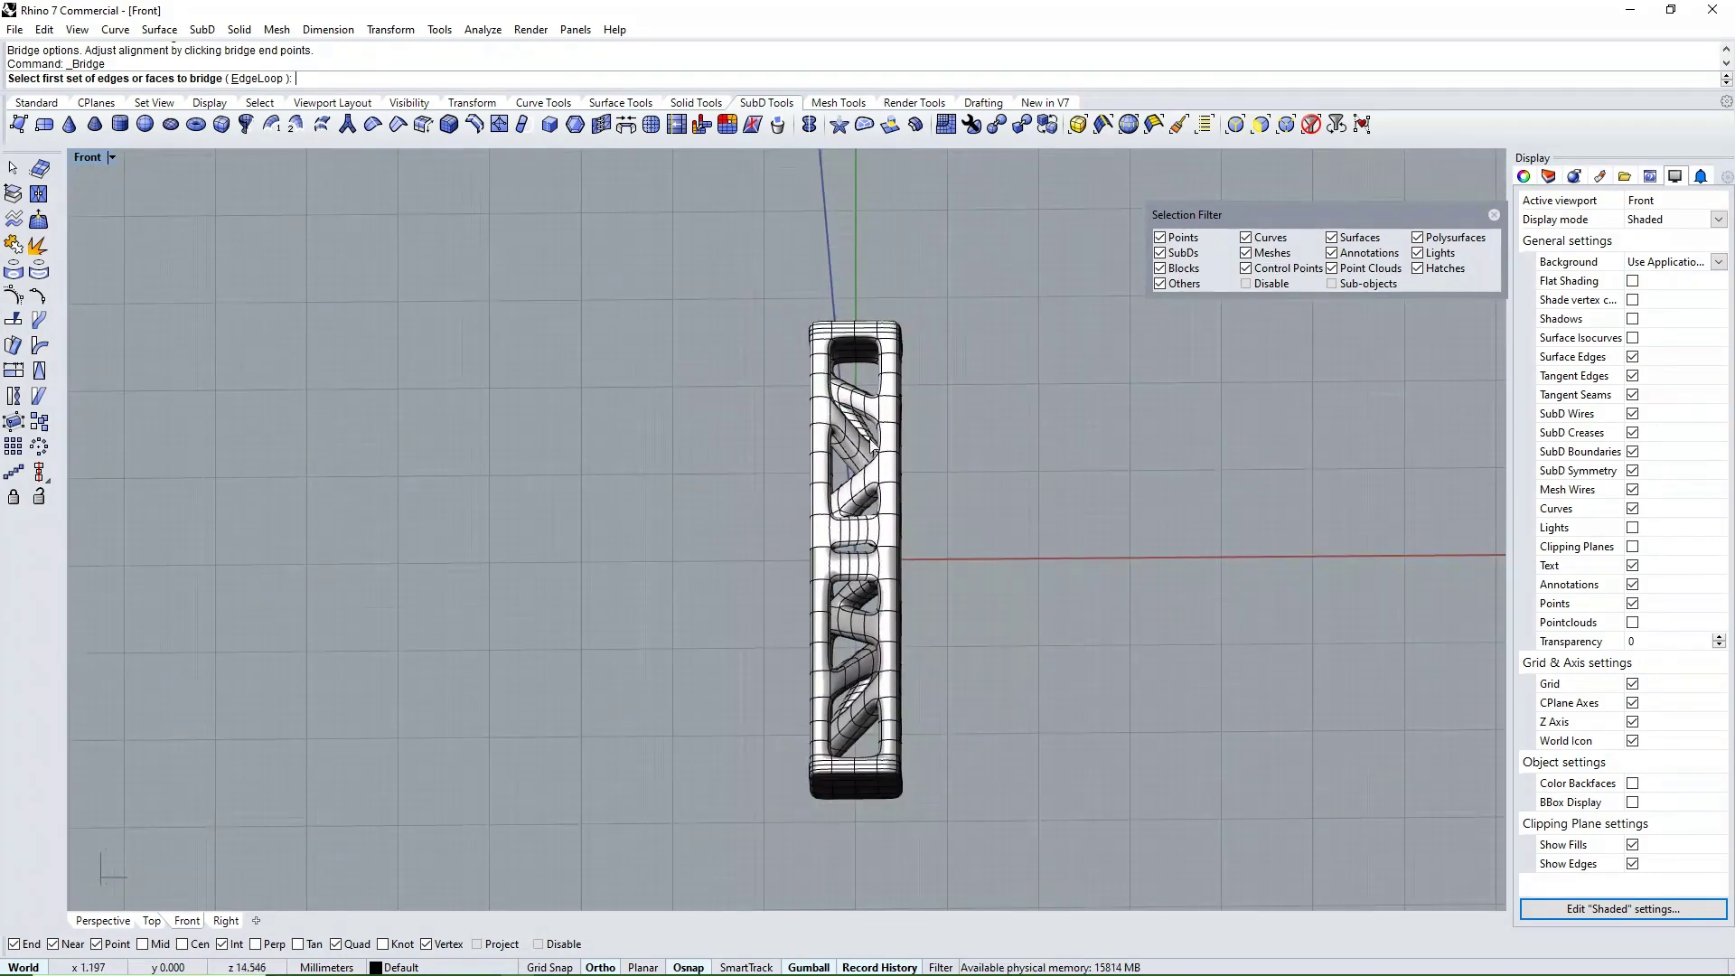
pyautogui.moveTo(608, 480)
pyautogui.keyDown('ctrl'); pyautogui.keyDown('shift'); pyautogui.mouseDown(button='right')
pyautogui.moveTo(666, 588)
pyautogui.moveTo(328, 524)
pyautogui.moveTo(349, 600)
pyautogui.moveTo(756, 588)
pyautogui.moveTo(1032, 355)
pyautogui.mouseUp(button='right'); pyautogui.keyUp('shift'); pyautogui.keyUp('ctrl')
pyautogui.scroll(-2, 1032, 355)
pyautogui.press('Escape')
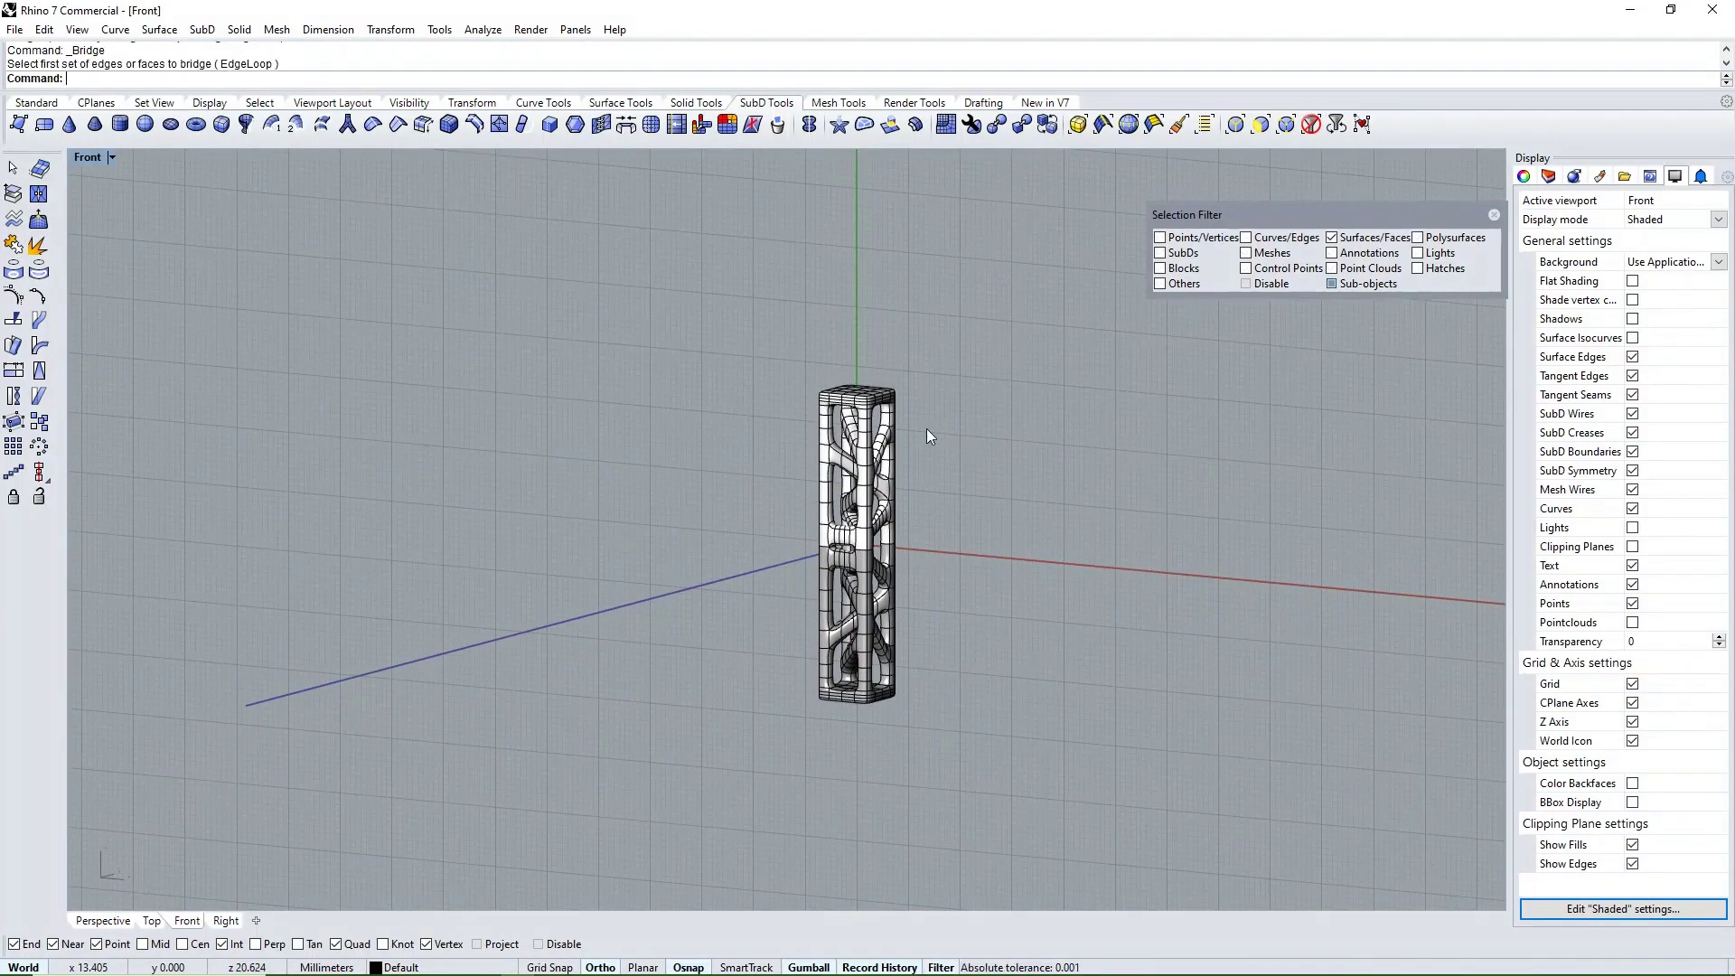
pyautogui.scroll(-2, 933, 430)
pyautogui.keyDown('ctrl'); pyautogui.keyDown('shift'); pyautogui.moveTo(956, 588); pyautogui.dragTo(903, 543, button='right'); pyautogui.keyUp('shift'); pyautogui.keyUp('ctrl')
pyautogui.scroll(3, 891, 508)
pyautogui.hotkey('ctrl', 'F2')
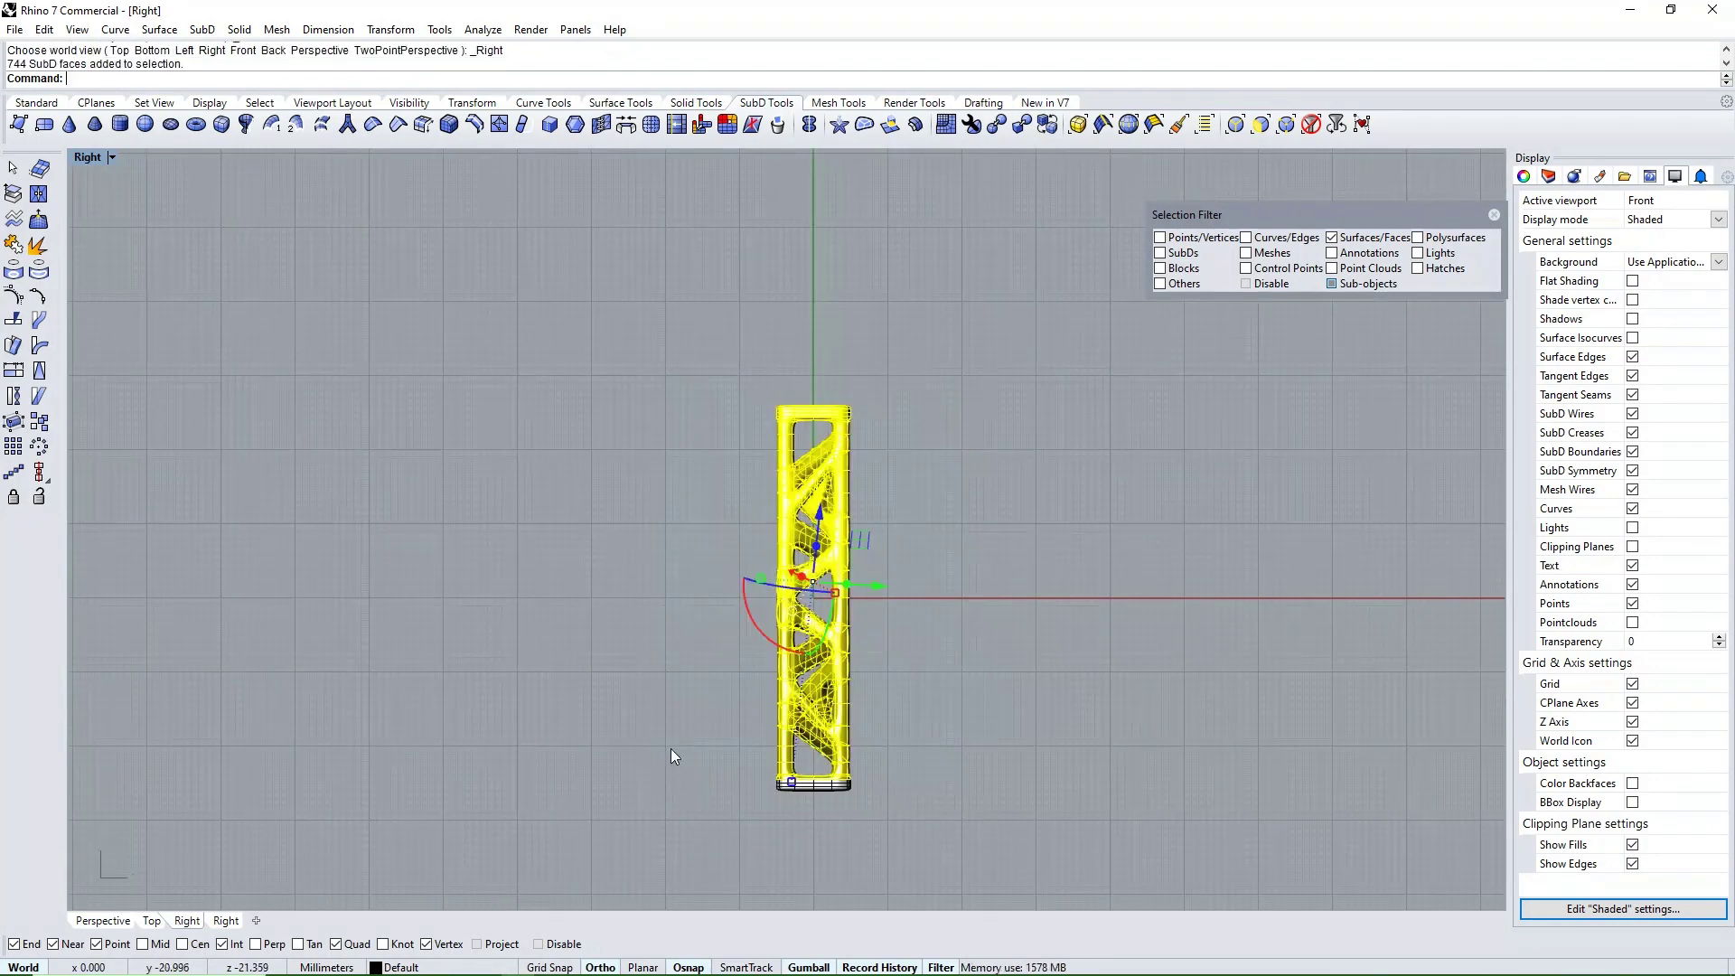
# Place a SubD torus ring centred above the tower top in the Right viewport
pyautogui.scroll(-3, 1038, 643)
pyautogui.scroll(2, 623, 542)
pyautogui.scroll(1, 649, 469)
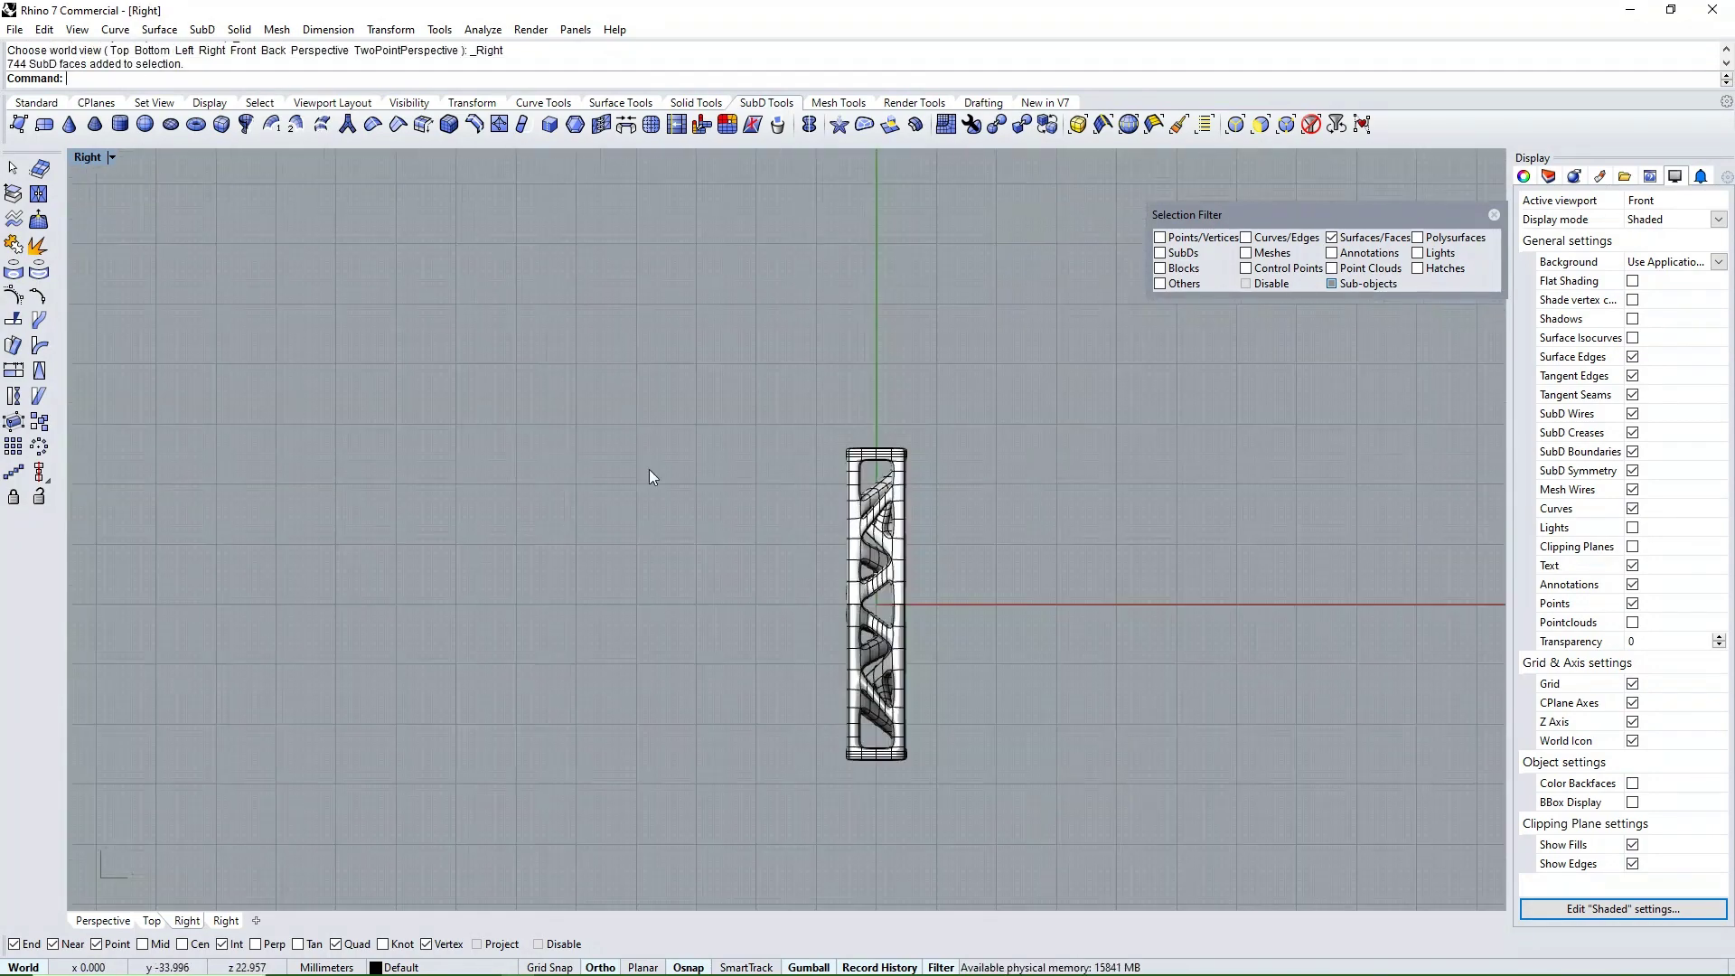
pyautogui.scroll(1, 542, 425)
pyautogui.scroll(2, 908, 469)
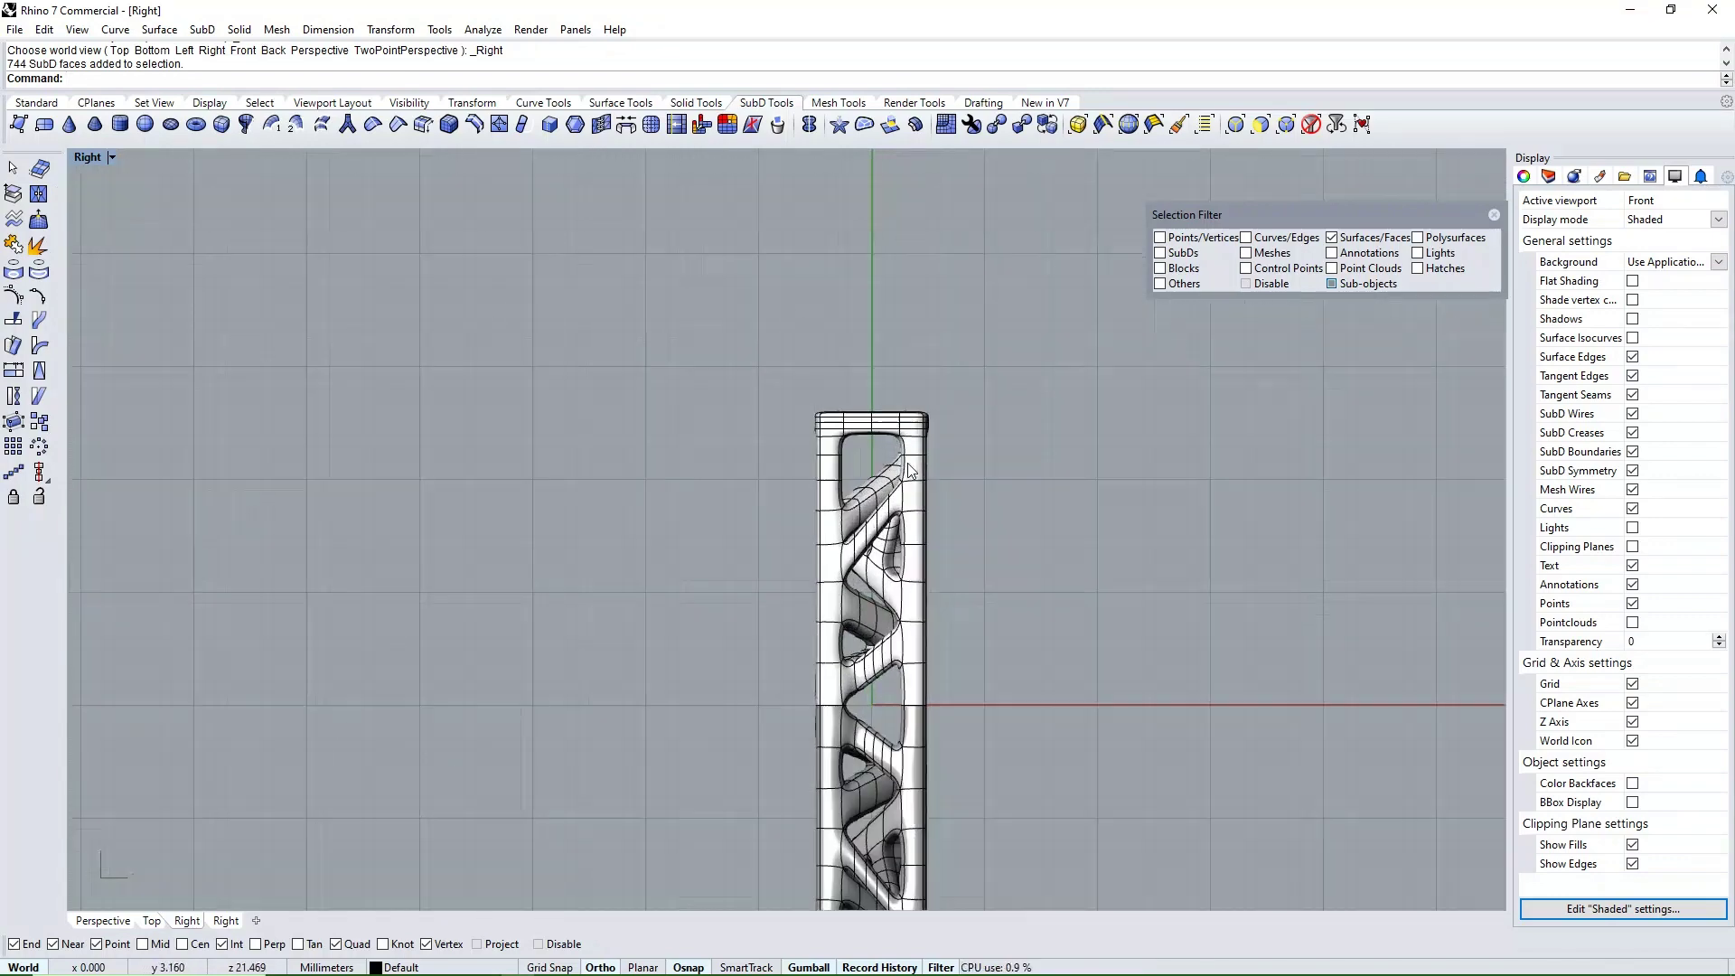
pyautogui.click(195, 124)
pyautogui.scroll(2, 980, 326)
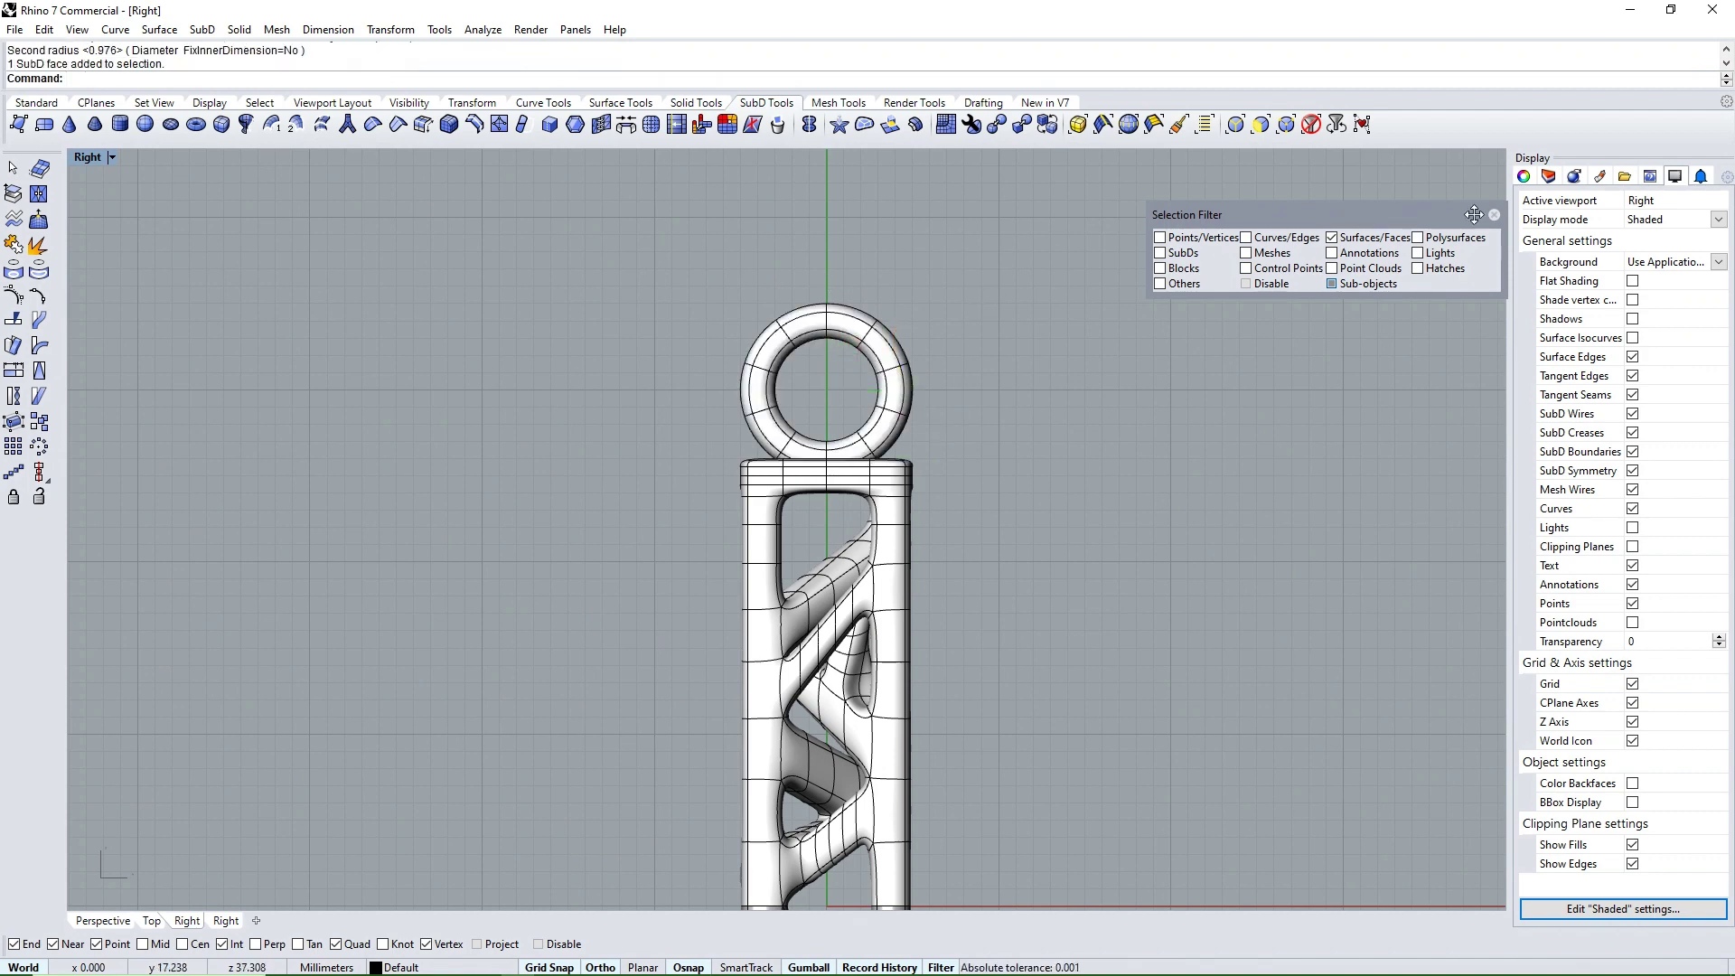
# Raise the torus ring 2 mm using the gumball's green arrow
pyautogui.click(825, 312)
pyautogui.moveTo(829, 353); pyautogui.dragTo(828, 307)
pyautogui.scroll(3, 846, 279)
pyautogui.scroll(-2, 864, 457)
pyautogui.scroll(-3, 1005, 447)
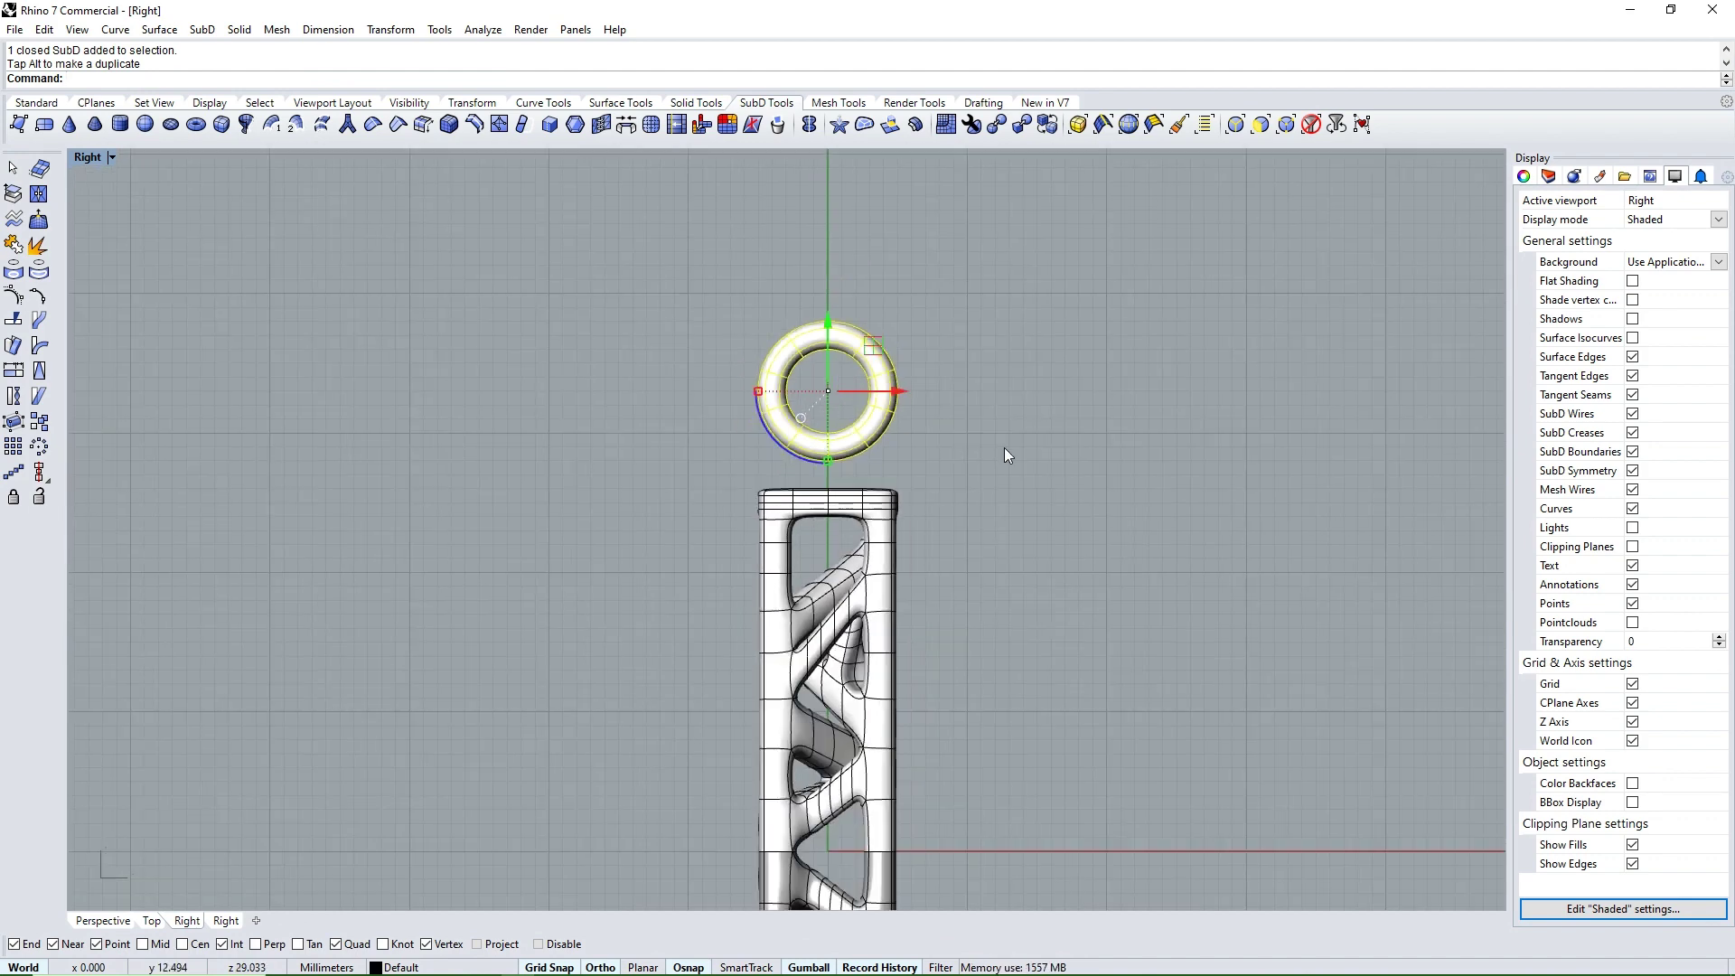
# Remove the reflection symmetry from the lattice tower SubD
pyautogui.click(1005, 448)
pyautogui.scroll(-3, 940, 398)
pyautogui.scroll(-1, 849, 334)
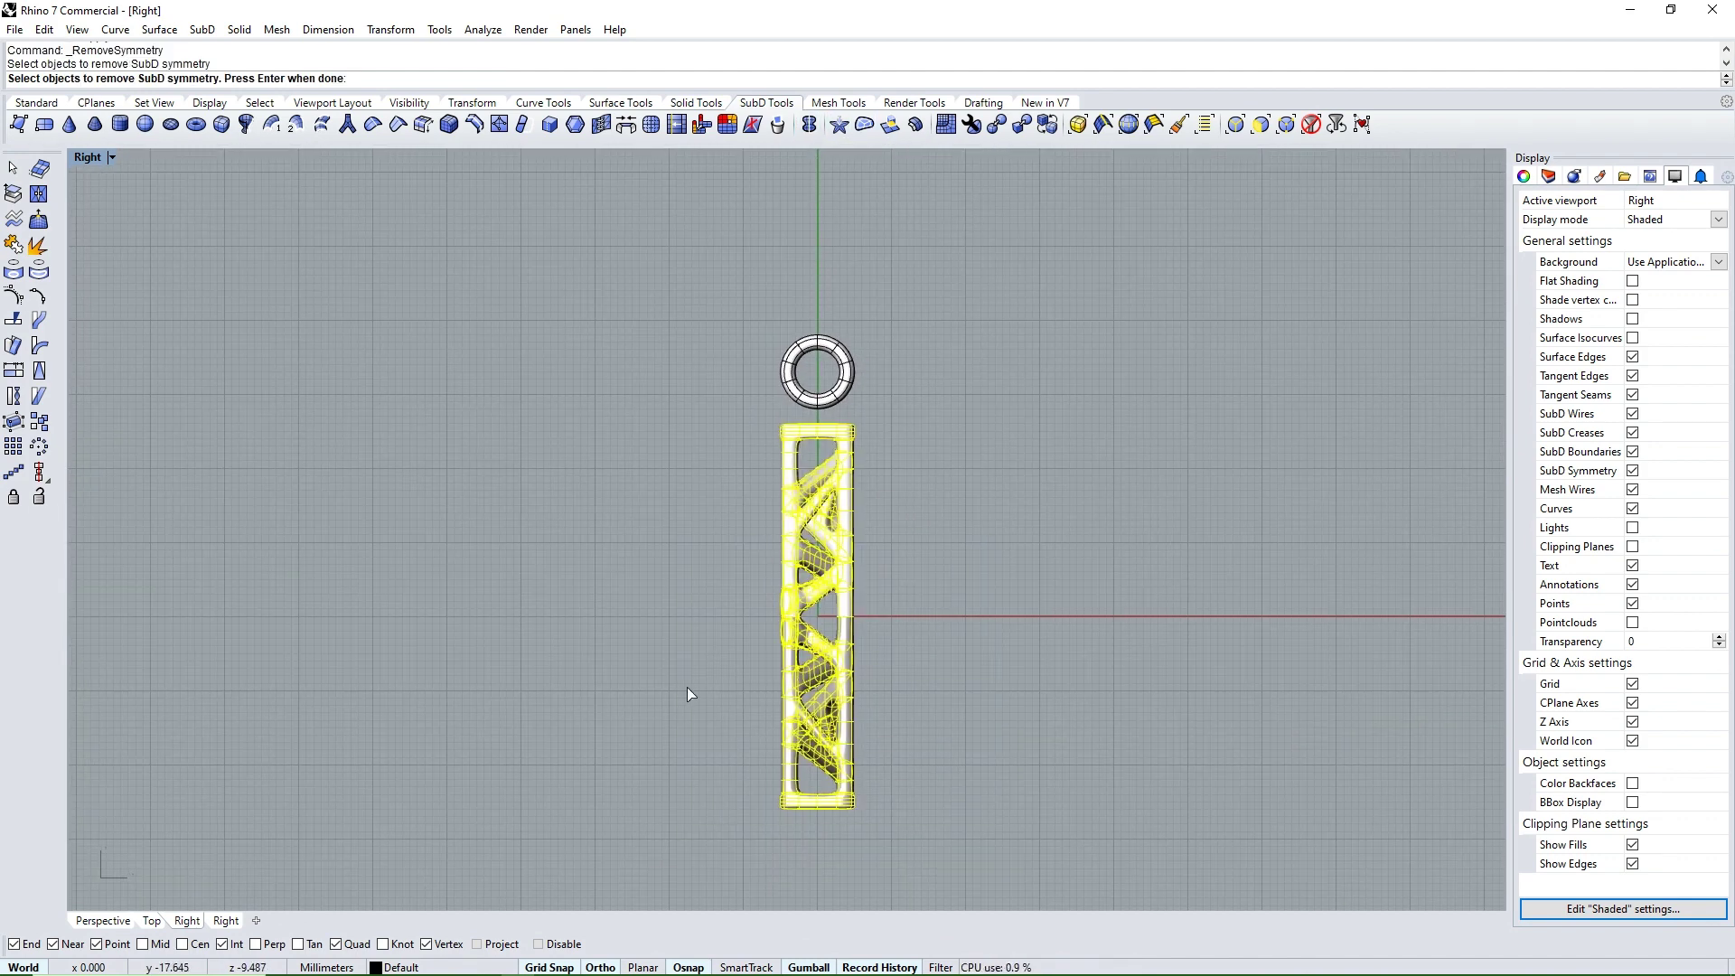
pyautogui.press('Return')
pyautogui.moveTo(985, 624)
pyautogui.mouseDown(button='right')
pyautogui.moveTo(162, 600)
pyautogui.moveTo(175, 392)
pyautogui.moveTo(600, 283)
pyautogui.moveTo(690, 639)
pyautogui.moveTo(742, 549)
pyautogui.mouseUp(button='right')
pyautogui.scroll(5, 743, 548)
pyautogui.scroll(-3, 743, 548)
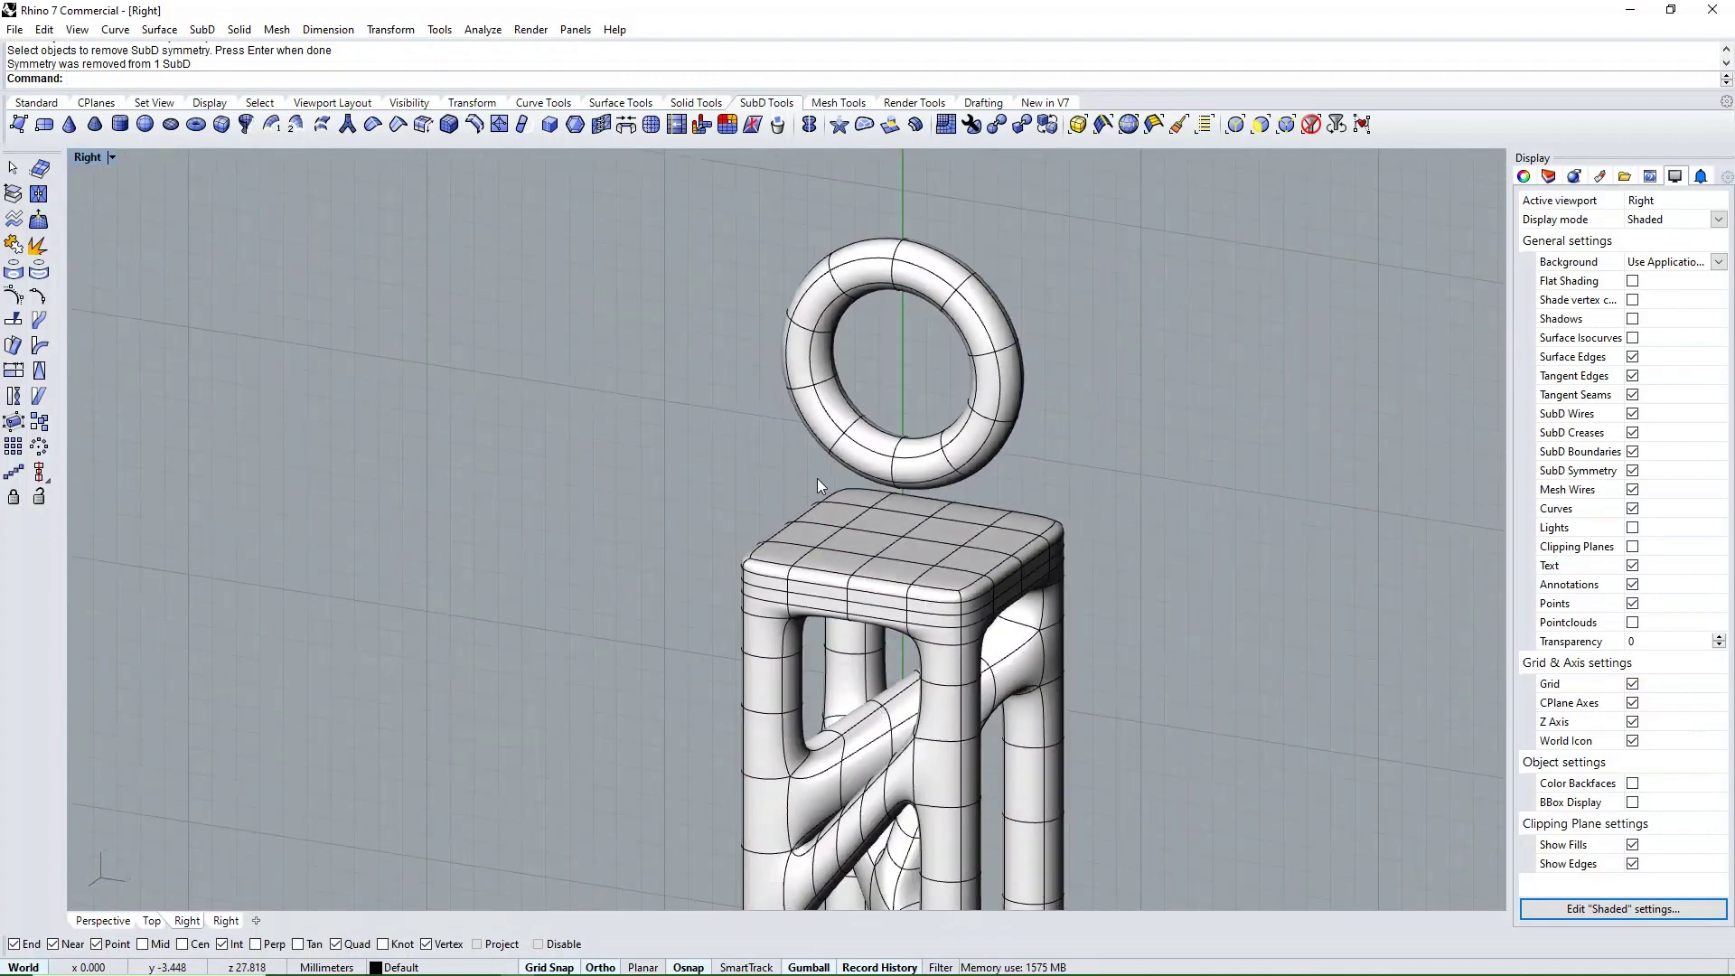
pyautogui.moveTo(817, 478); pyautogui.dragTo(940, 479, button='right')
pyautogui.scroll(3, 940, 483)
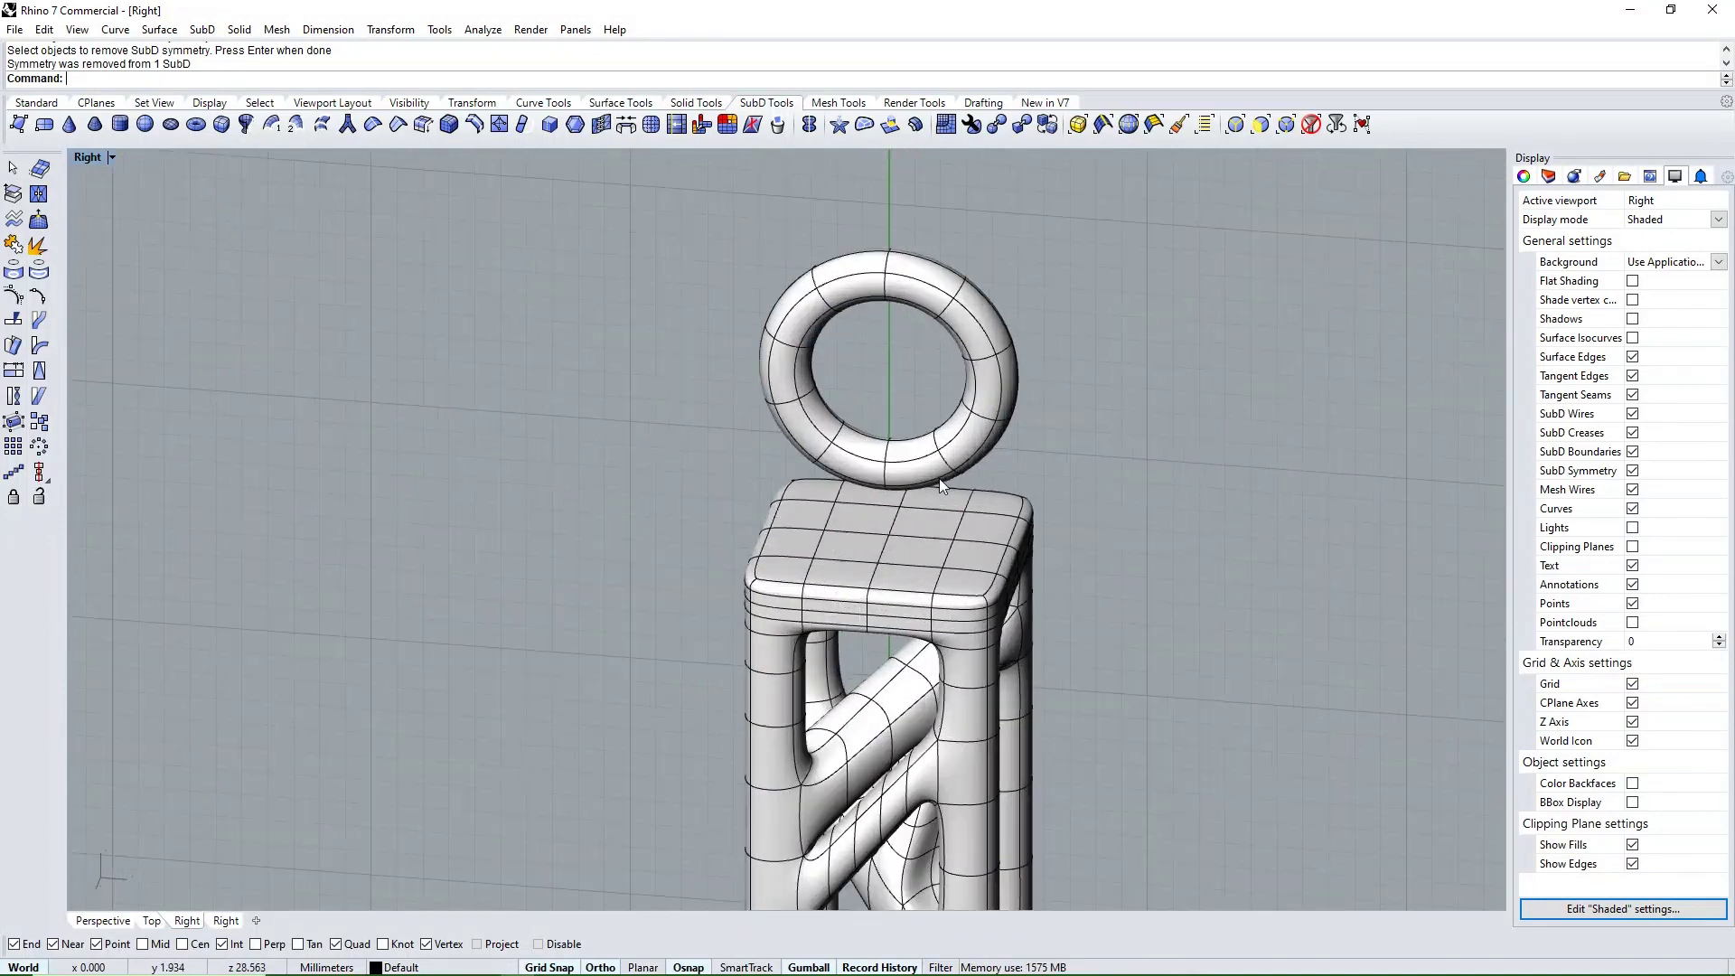
# Bridge the tower's top plate faces to faces on the ring's underside
pyautogui.click(627, 132)
pyautogui.scroll(2, 931, 519)
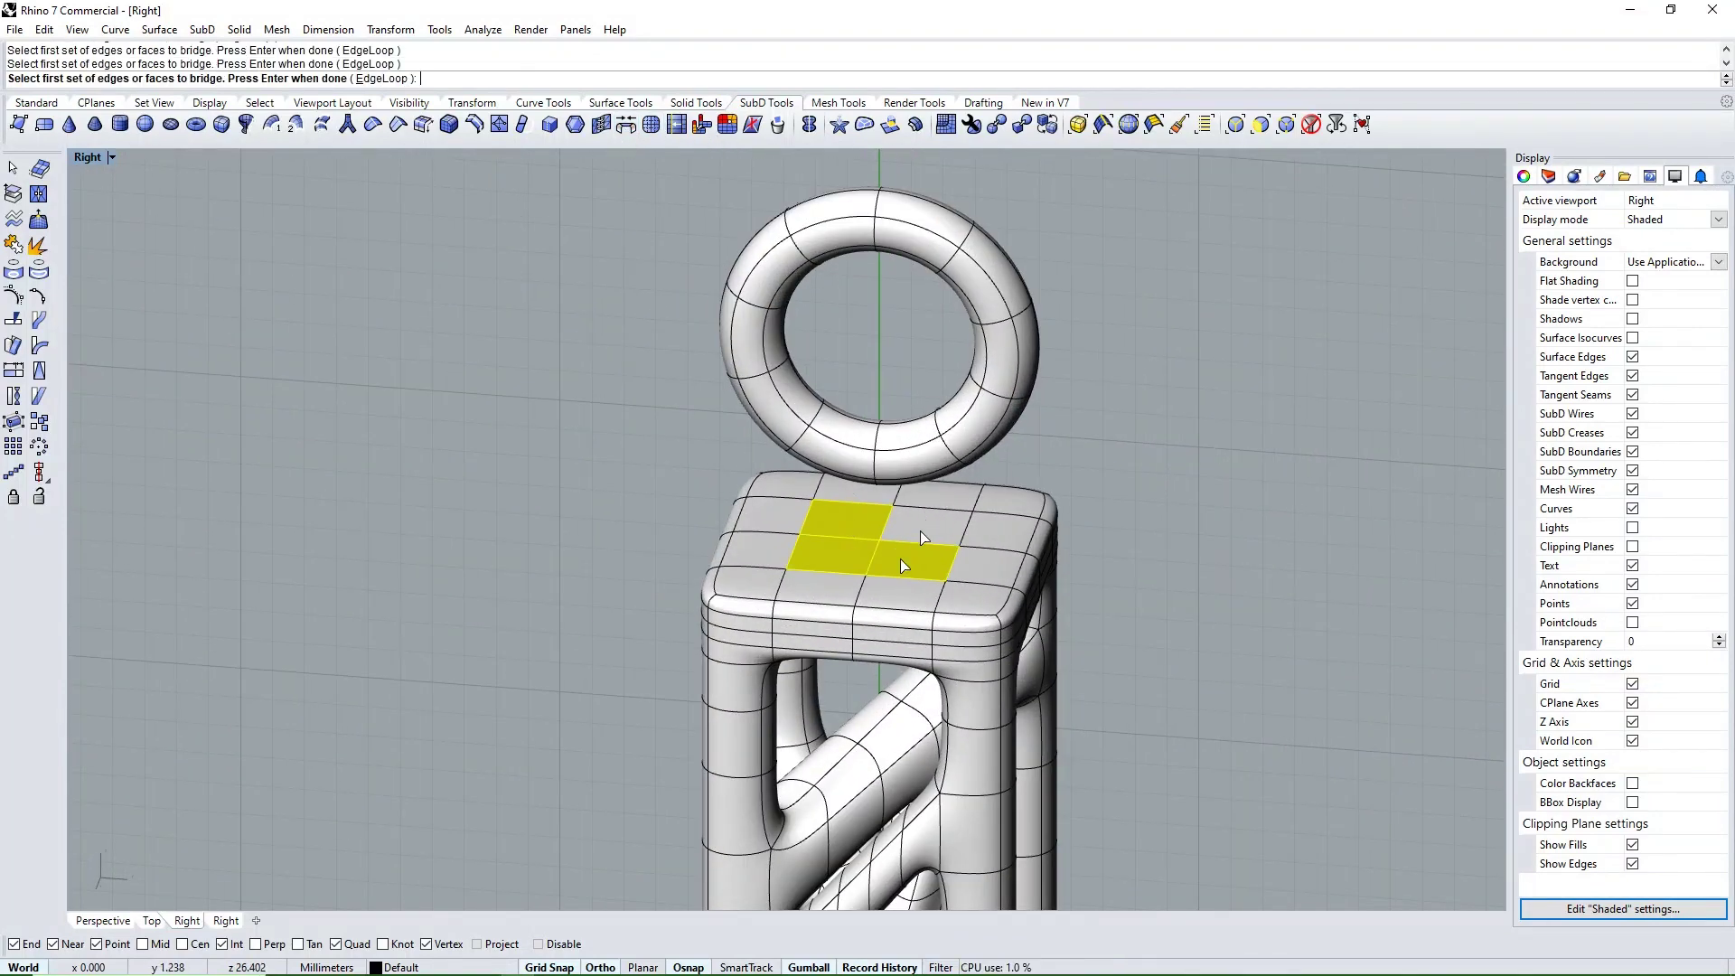
pyautogui.moveTo(922, 533)
pyautogui.mouseDown(button='right')
pyautogui.moveTo(881, 379)
pyautogui.moveTo(1037, 425)
pyautogui.moveTo(877, 399)
pyautogui.moveTo(903, 451)
pyautogui.mouseUp(button='right')
pyautogui.click(827, 228)
pyautogui.scroll(-3, 884, 365)
pyautogui.click(1028, 412)
pyautogui.scroll(3, 877, 399)
pyautogui.scroll(3, 904, 452)
pyautogui.scroll(-3, 808, 551)
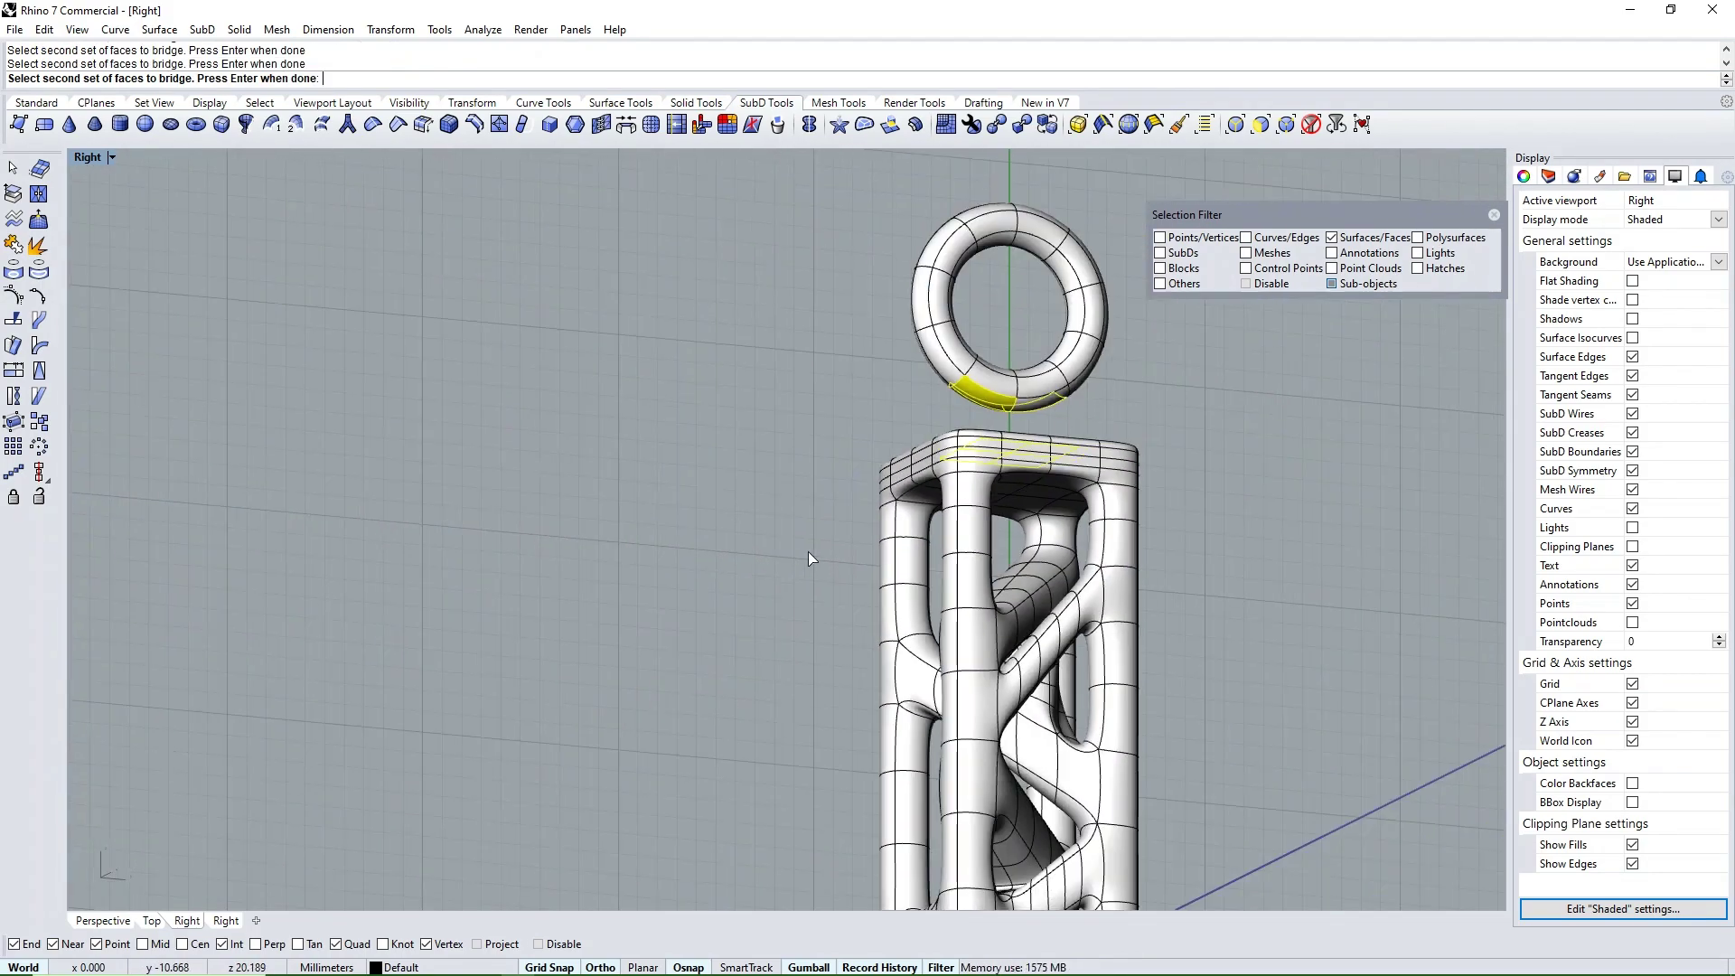
pyautogui.scroll(3, 1008, 407)
pyautogui.scroll(-2, 1007, 406)
pyautogui.moveTo(1008, 407); pyautogui.dragTo(952, 479, button='right')
pyautogui.press('Return')
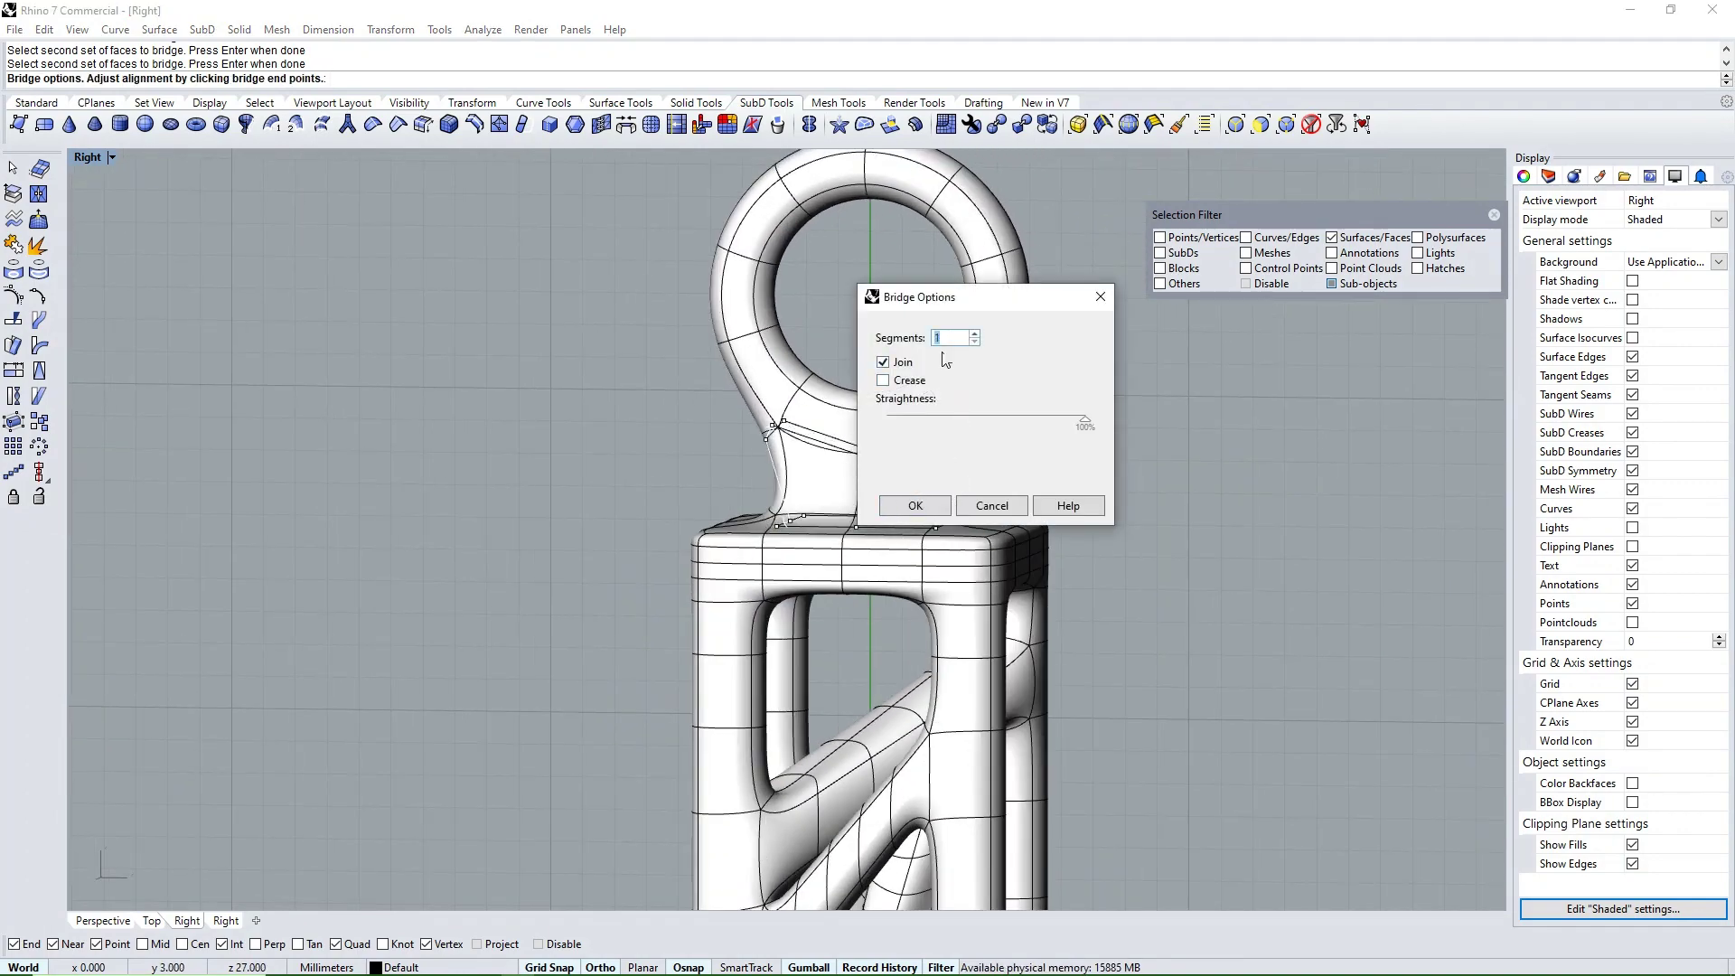
# Accept the single-segment bridge fusing the ring onto the top plate
pyautogui.moveTo(945, 360)
pyautogui.mouseDown(button='right')
pyautogui.moveTo(519, 492)
pyautogui.moveTo(1140, 573)
pyautogui.moveTo(606, 651)
pyautogui.mouseUp(button='right')
pyautogui.scroll(-2, 519, 492)
pyautogui.scroll(2, 1141, 573)
pyautogui.scroll(-2, 605, 651)
pyautogui.scroll(2, 697, 684)
pyautogui.moveTo(696, 684); pyautogui.dragTo(700, 669, button='right')
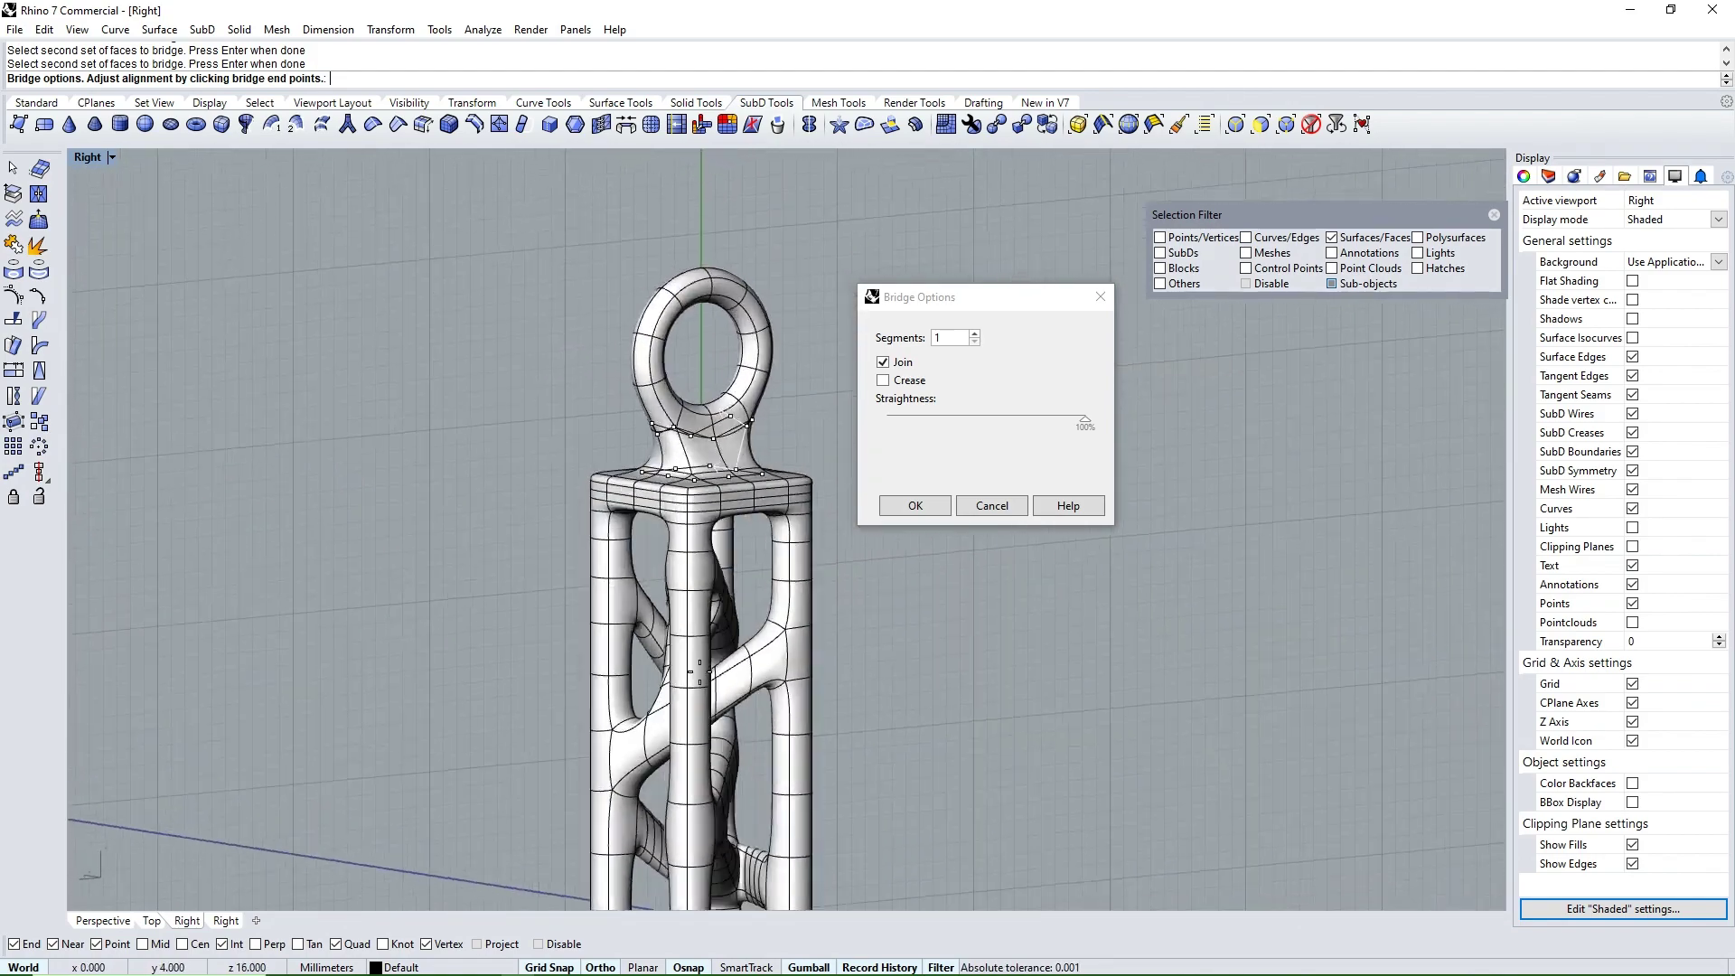
pyautogui.click(922, 513)
pyautogui.scroll(-3, 865, 335)
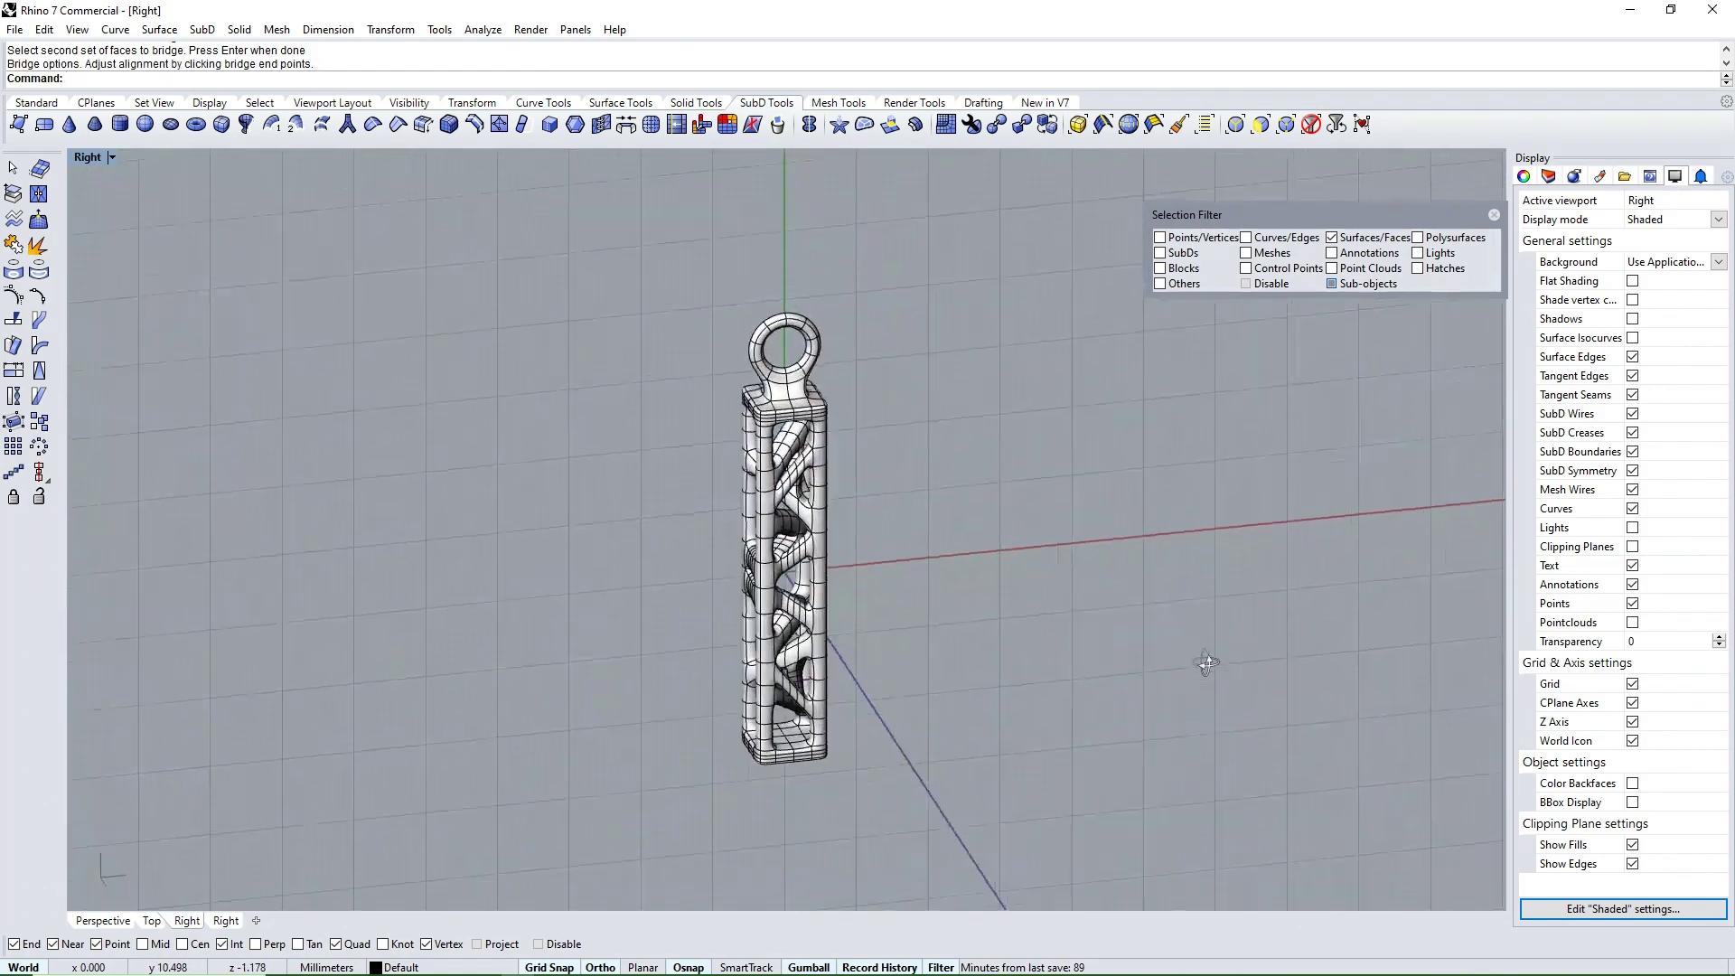
pyautogui.moveTo(1206, 664); pyautogui.dragTo(708, 576, button='right')
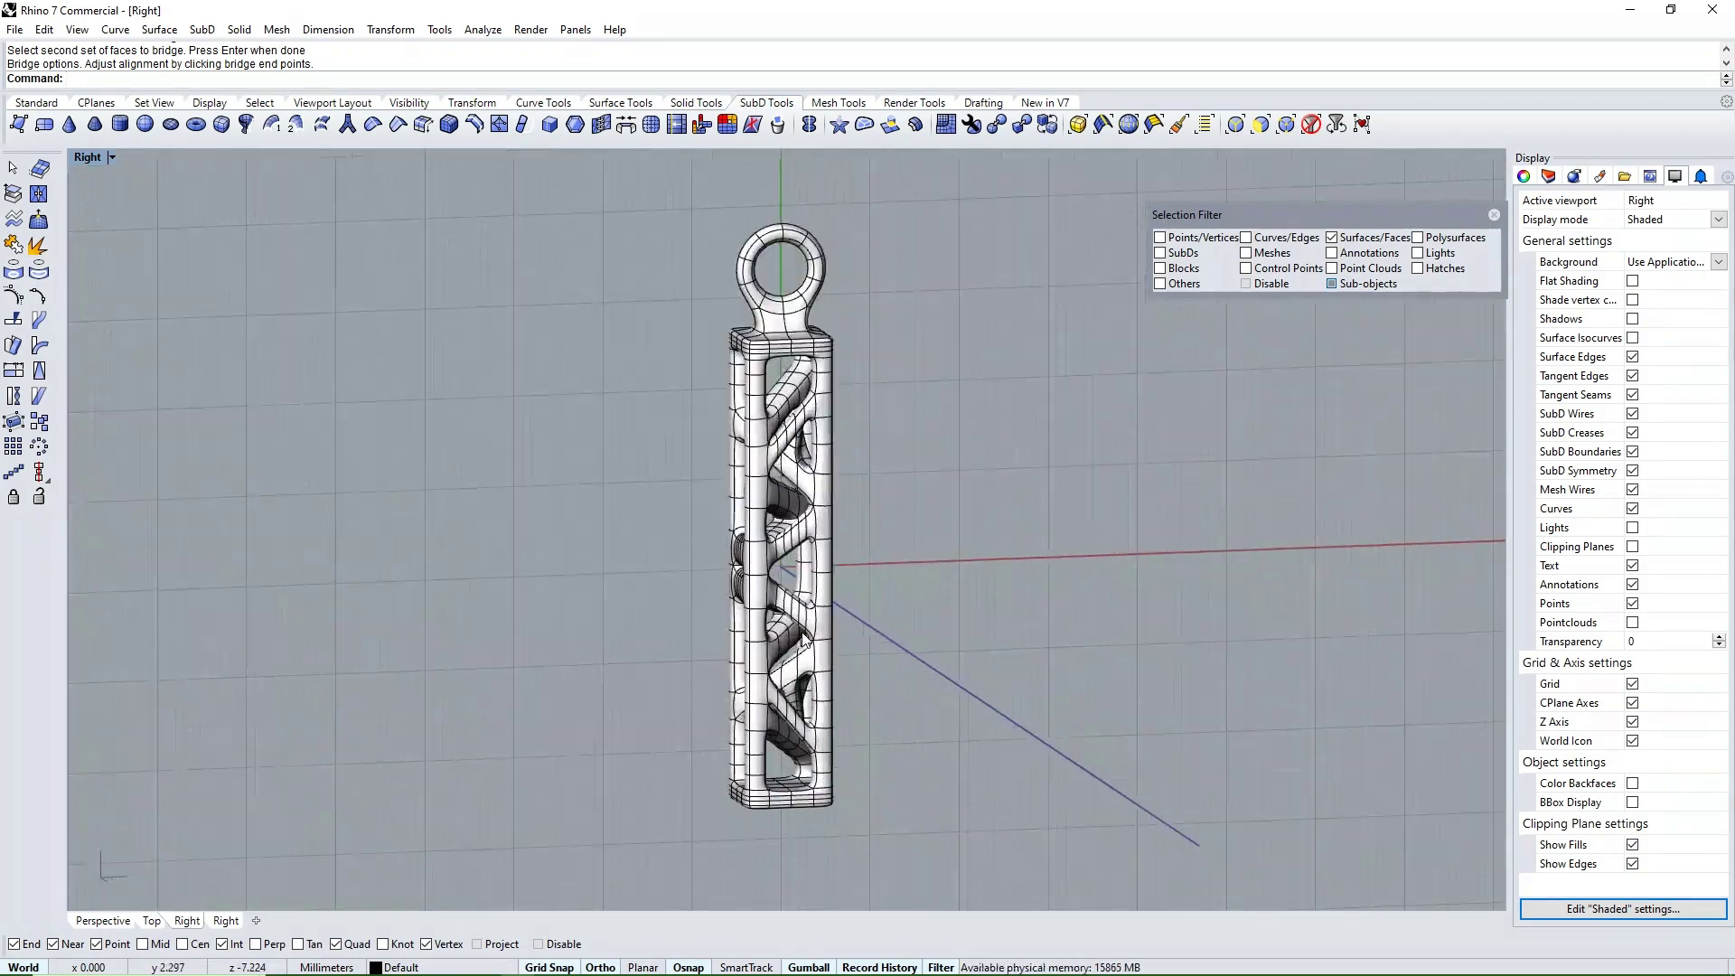
# Set the viewport display mode to Rendered to show the gold pendant
pyautogui.click(122, 263)
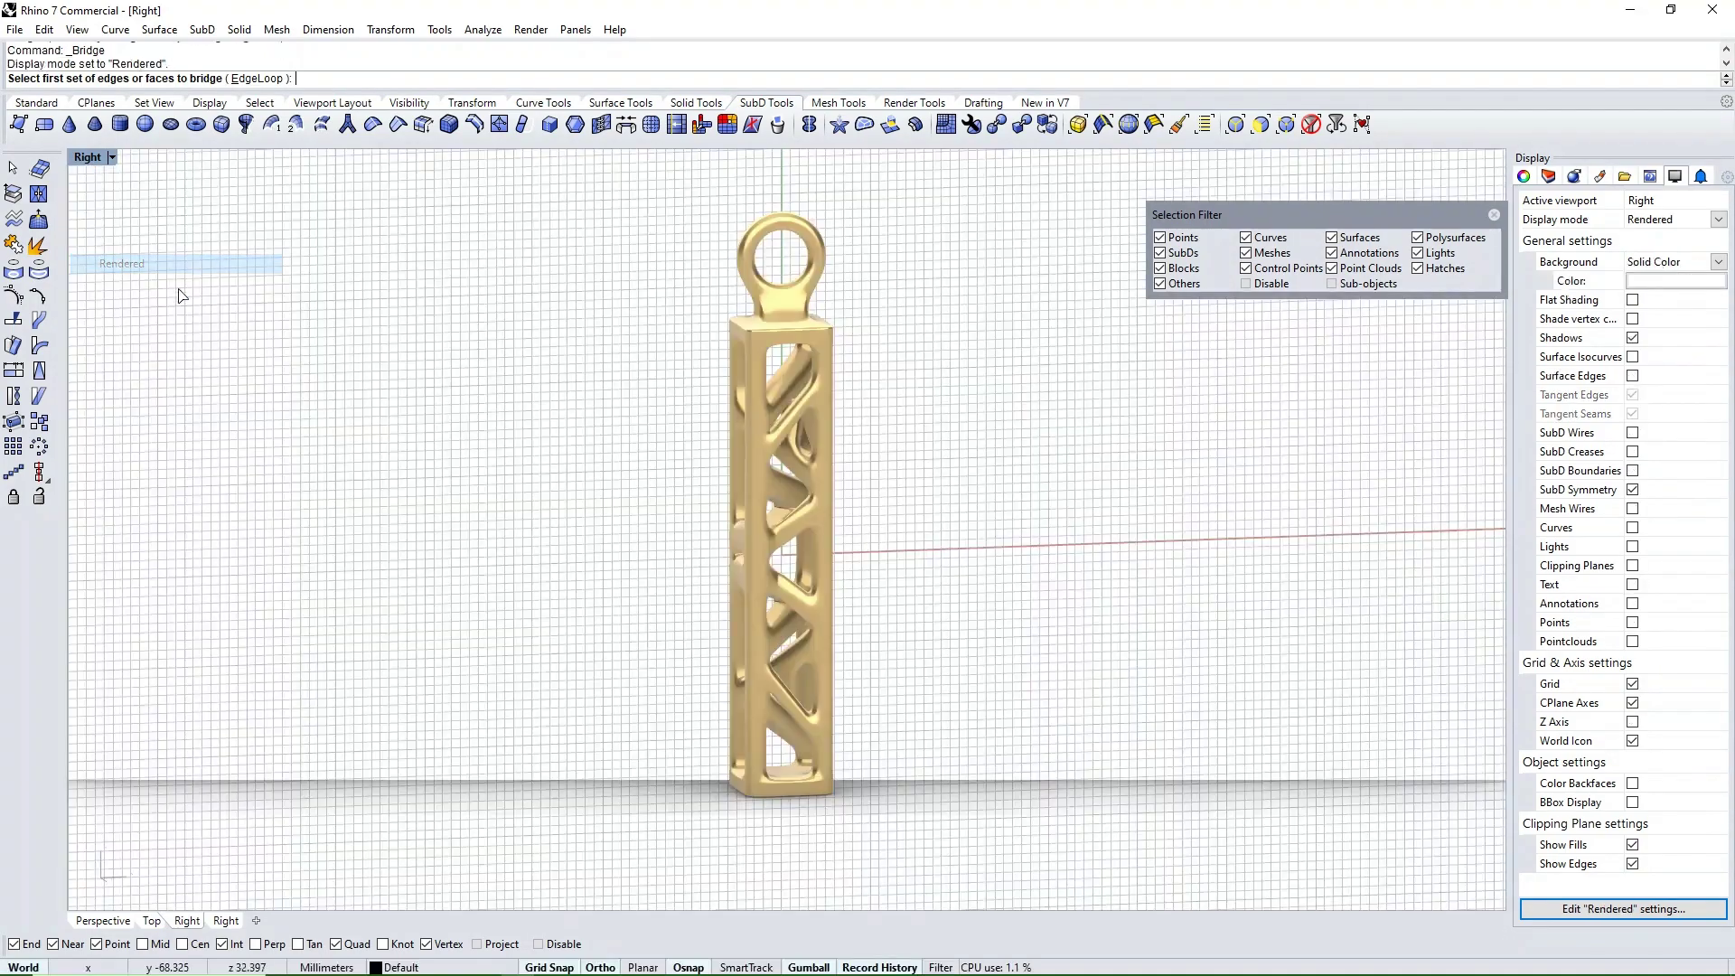